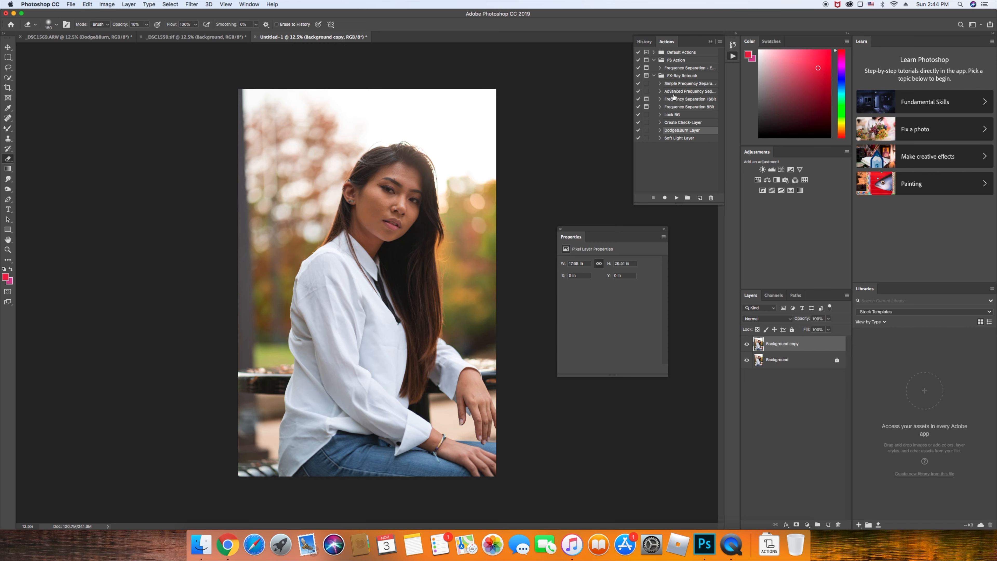
Inspect the collar and tie close up, then close Untitled-1 without saving
{"action": "key", "text": "s"}
{"action": "key", "text": "super+0"}
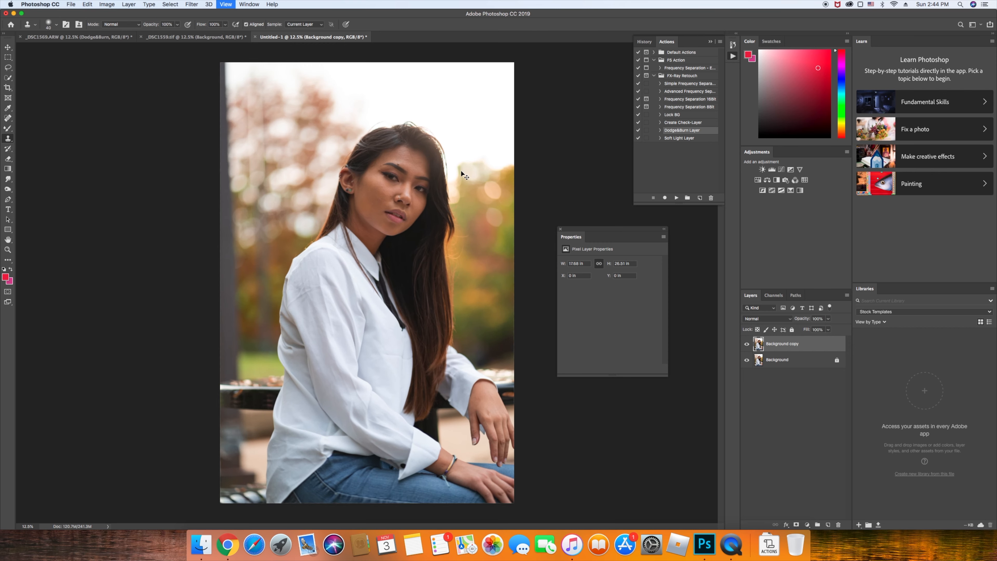
{"action": "key", "text": "super+equal"}
{"action": "key", "text": "super+equal"}
{"action": "key", "text": "super+equal"}
{"action": "key", "text": "super+equal"}
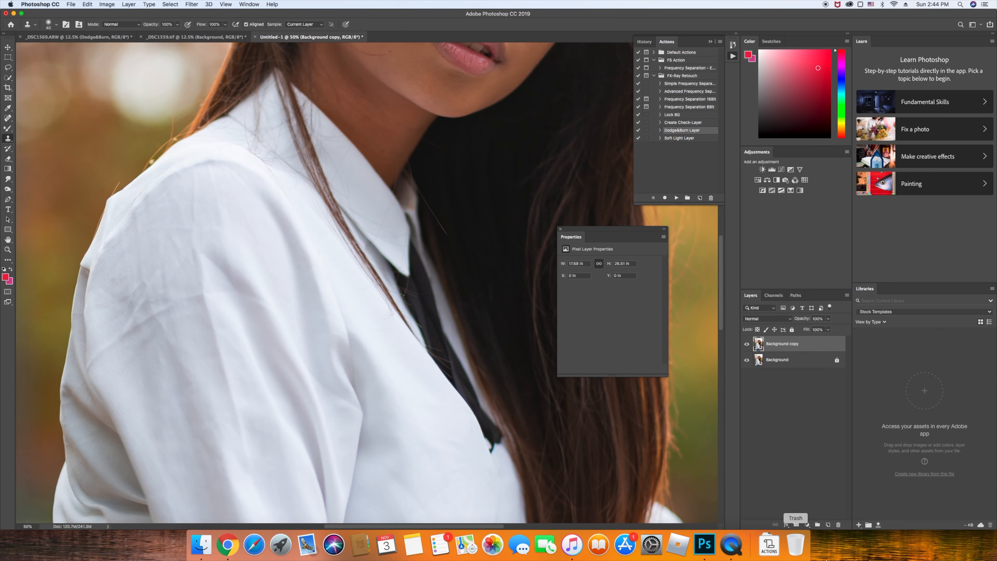
{"action": "left_click", "coordinate": [255, 37]}
{"action": "left_click", "coordinate": [465, 174]}
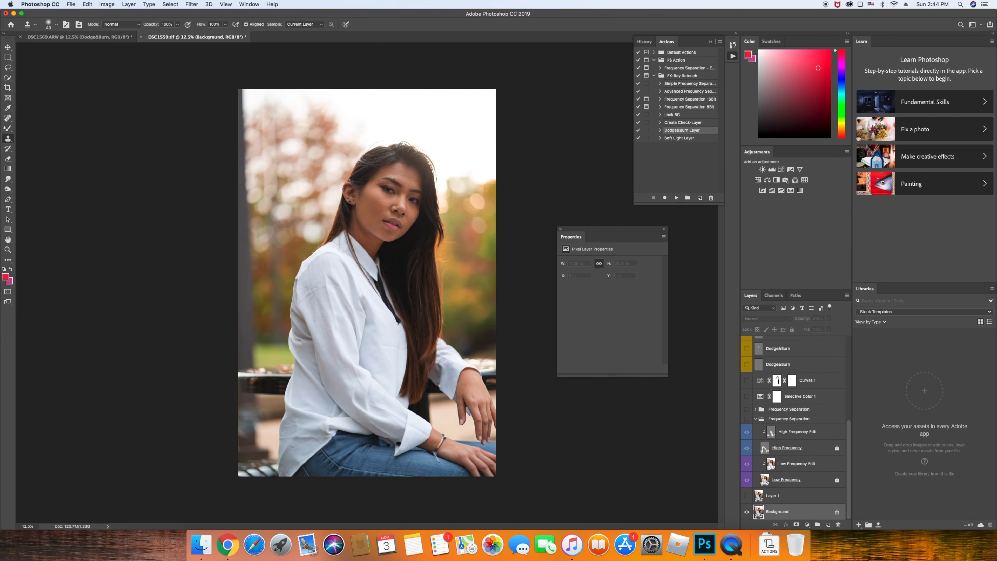
Toggle Layer 1 and Background visibility to compare the retouch against the original
{"action": "left_click", "coordinate": [746, 495]}
{"action": "left_click", "coordinate": [747, 512]}
{"action": "left_click", "coordinate": [789, 496]}
{"action": "left_click", "coordinate": [747, 496]}
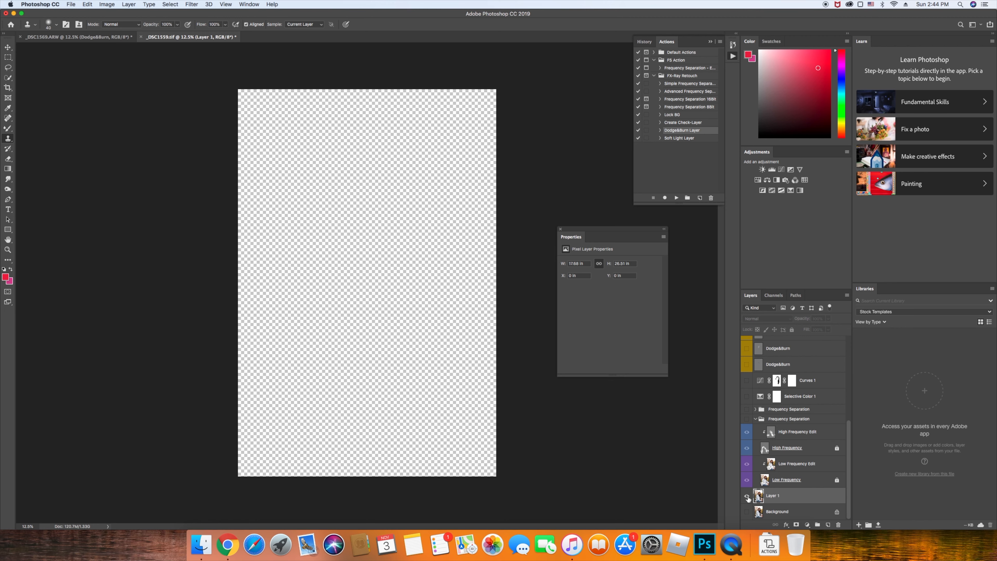
{"action": "left_click", "coordinate": [747, 498]}
Select the _DSC1559.ARW raw file in Finder and return to Photoshop
{"action": "left_click", "coordinate": [202, 547]}
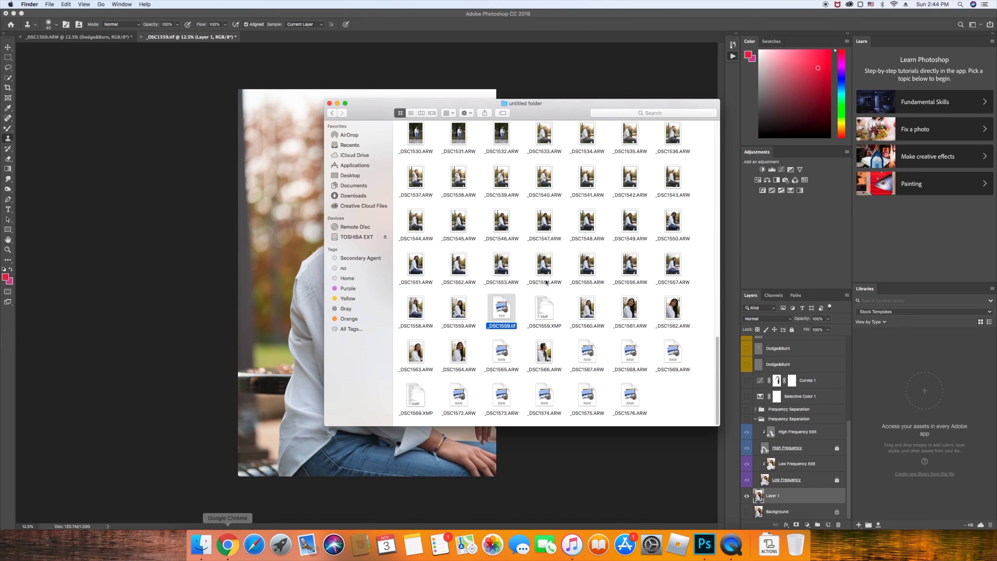
{"action": "right_click", "coordinate": [366, 67]}
{"action": "left_click", "coordinate": [373, 70]}
{"action": "left_click", "coordinate": [458, 309]}
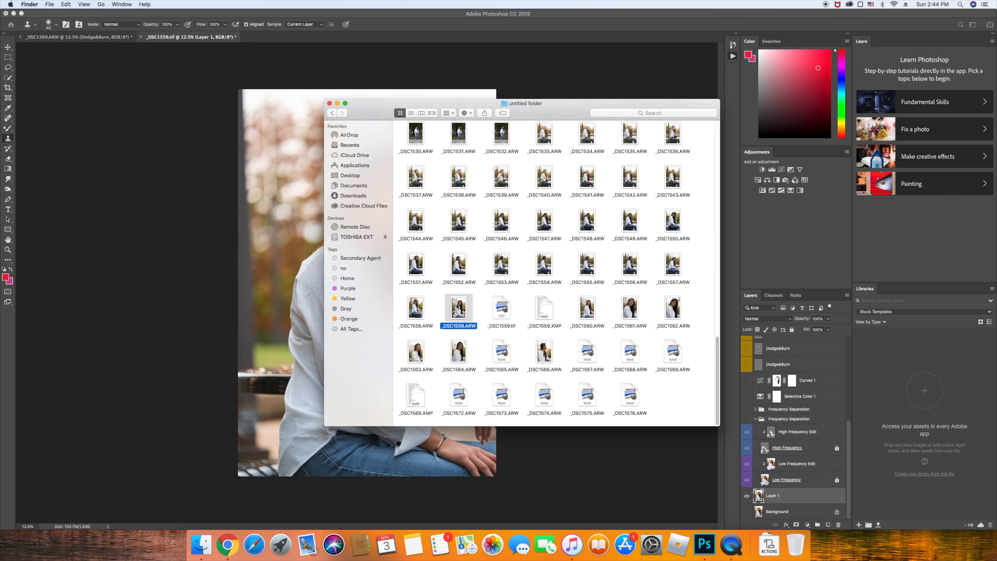
{"action": "left_click", "coordinate": [705, 546]}
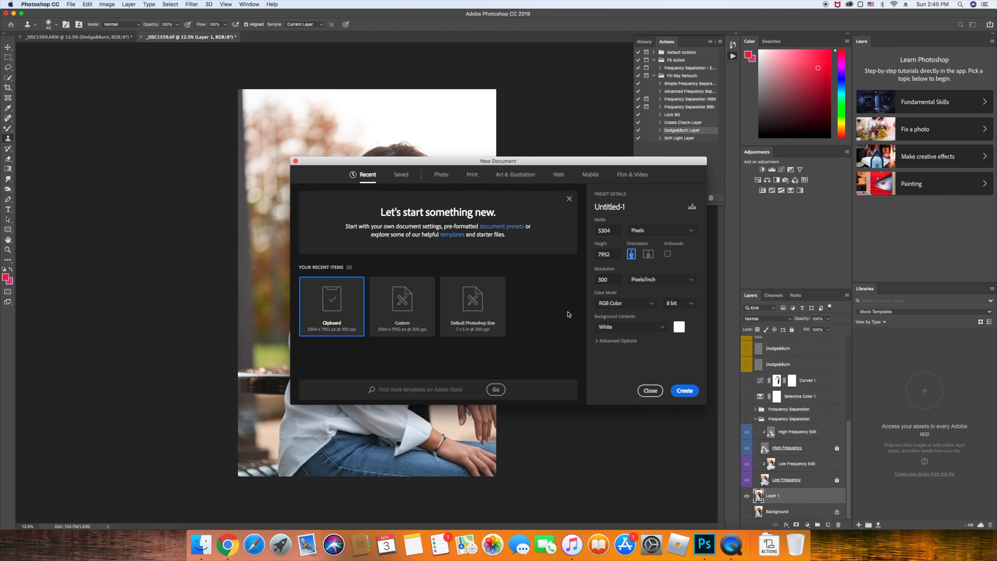
Create the blank 5304 × 7952 document and drag _DSC1559.ARW onto it to open Camera Raw
{"action": "left_click", "coordinate": [684, 390]}
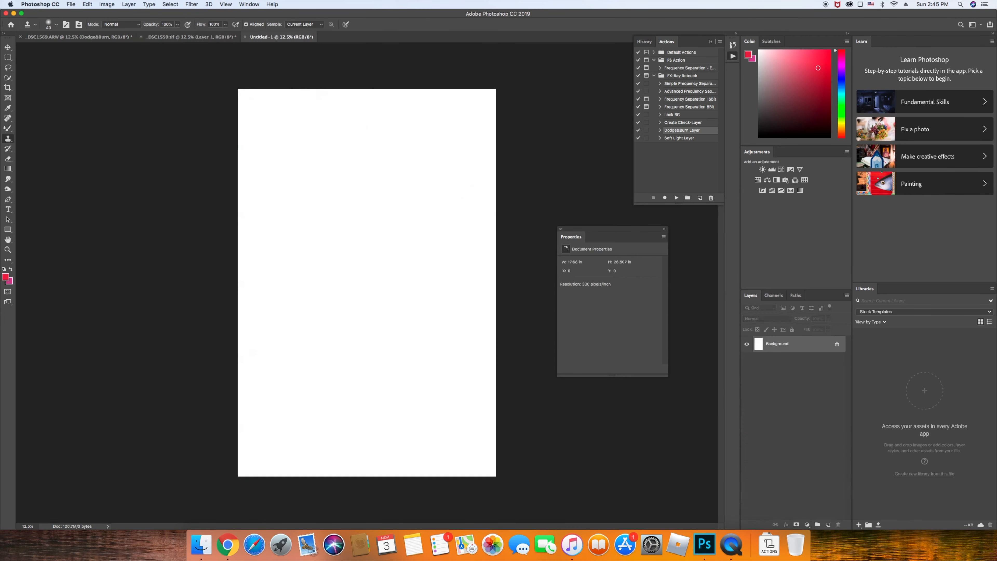
{"action": "left_click", "coordinate": [201, 544]}
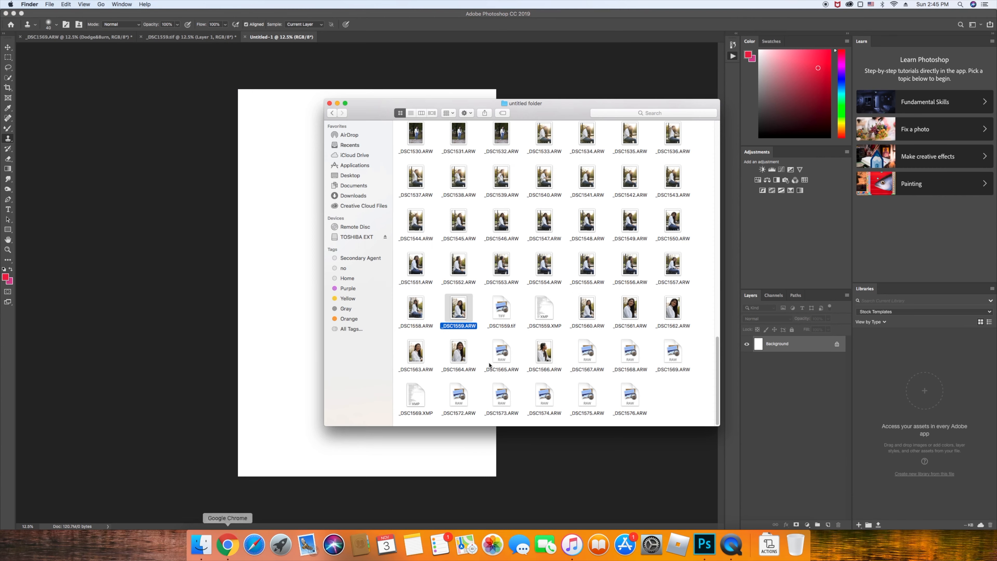
{"action": "left_click_drag", "start_coordinate": [465, 329], "coordinate": [278, 294]}
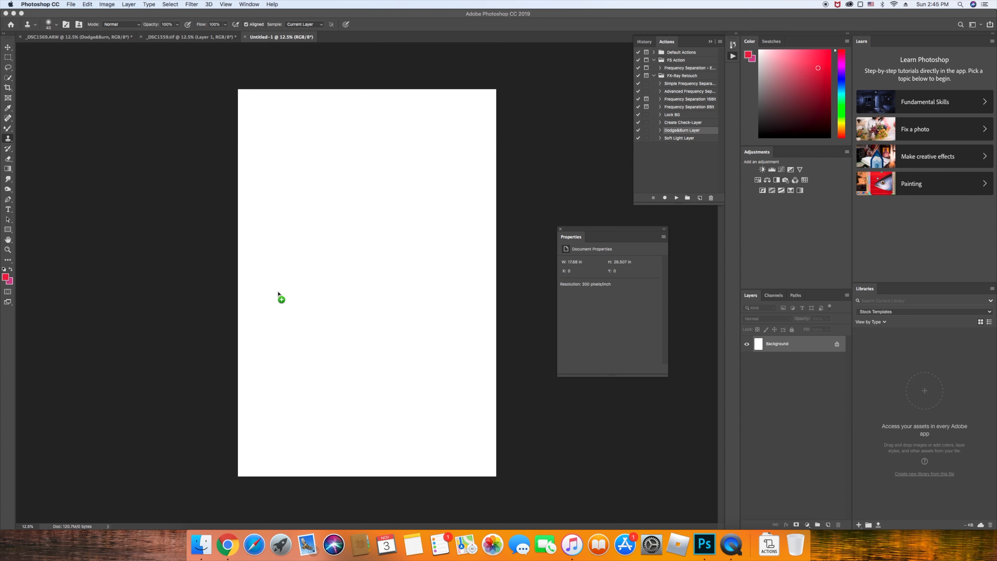
{"action": "left_click_drag", "start_coordinate": [278, 294], "coordinate": [201, 553]}
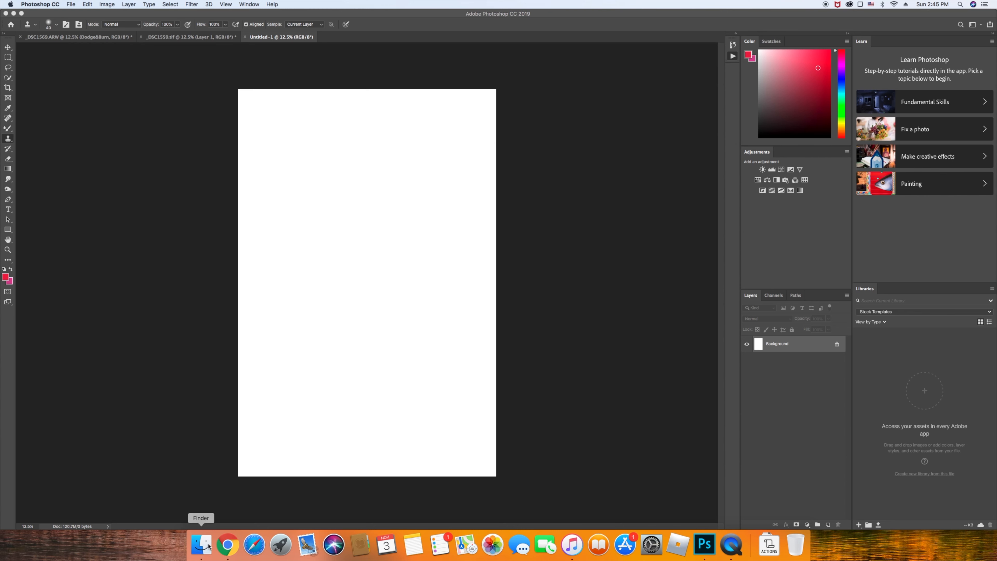
{"action": "left_click_drag", "start_coordinate": [208, 546], "coordinate": [467, 45]}
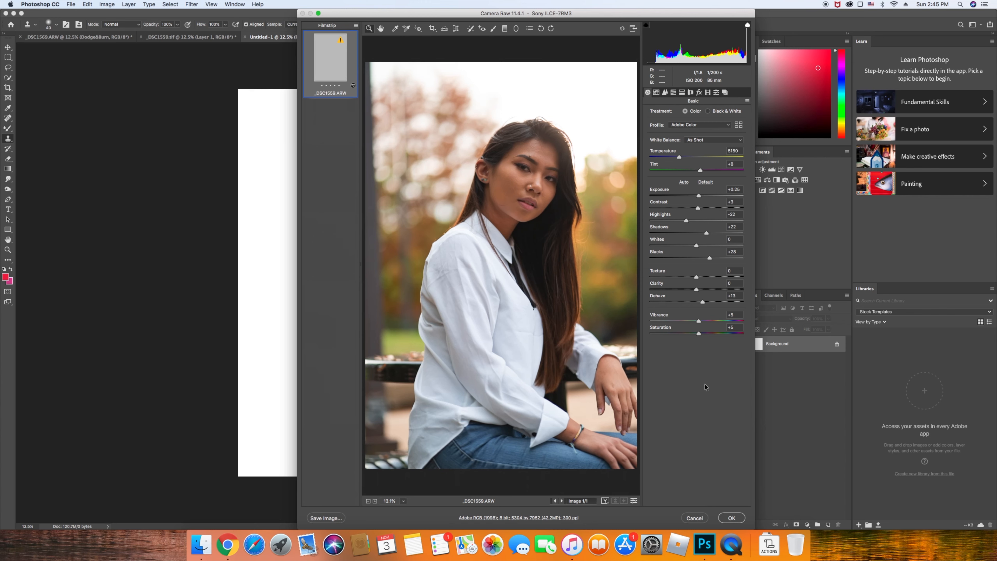
Raise the Green defringe Amount in manual Lens Corrections, then reset Basic tones to Default
{"action": "left_click", "coordinate": [690, 92]}
{"action": "left_click", "coordinate": [680, 113]}
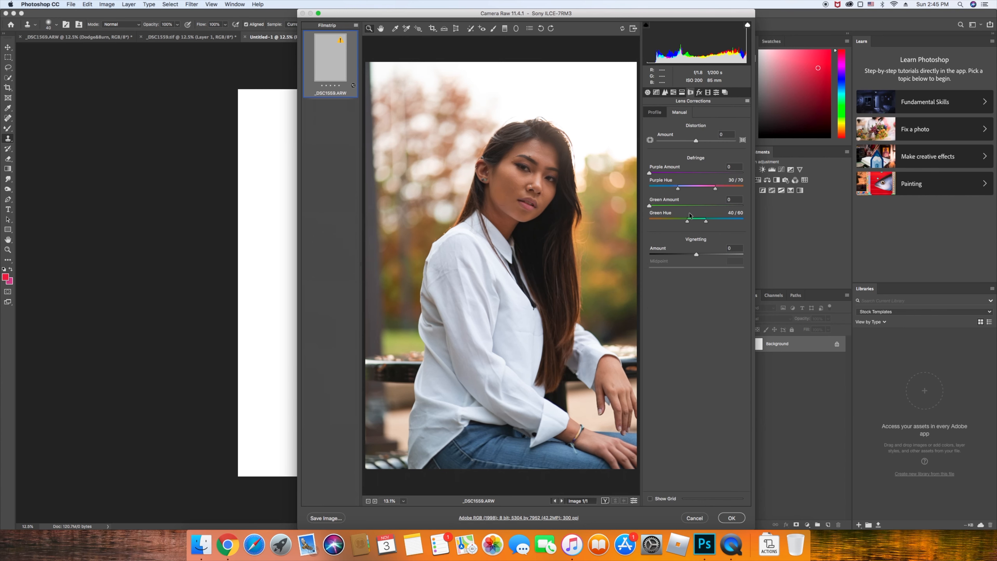
{"action": "left_click_drag", "start_coordinate": [650, 206], "coordinate": [752, 216]}
{"action": "left_click", "coordinate": [648, 92]}
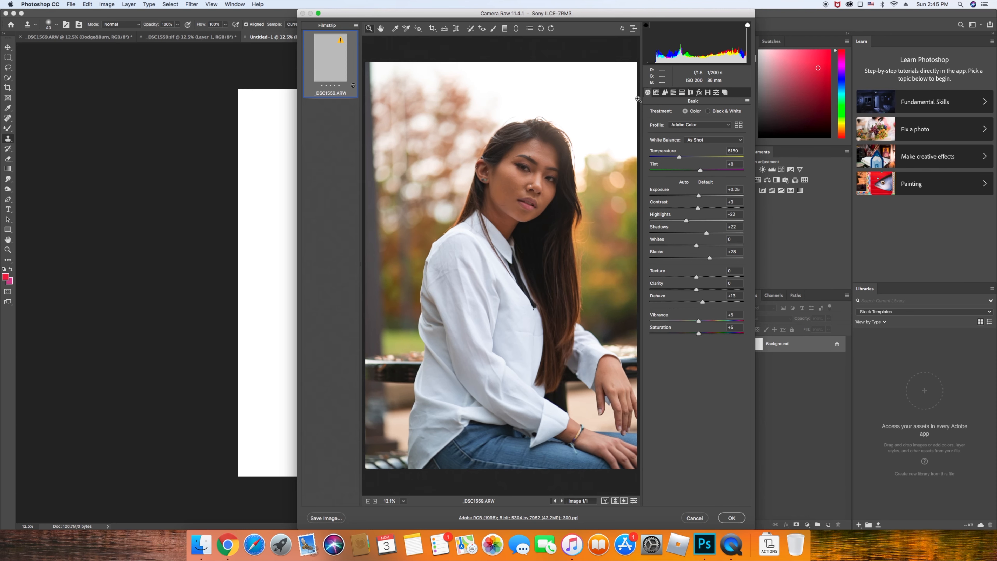
{"action": "left_click", "coordinate": [705, 182]}
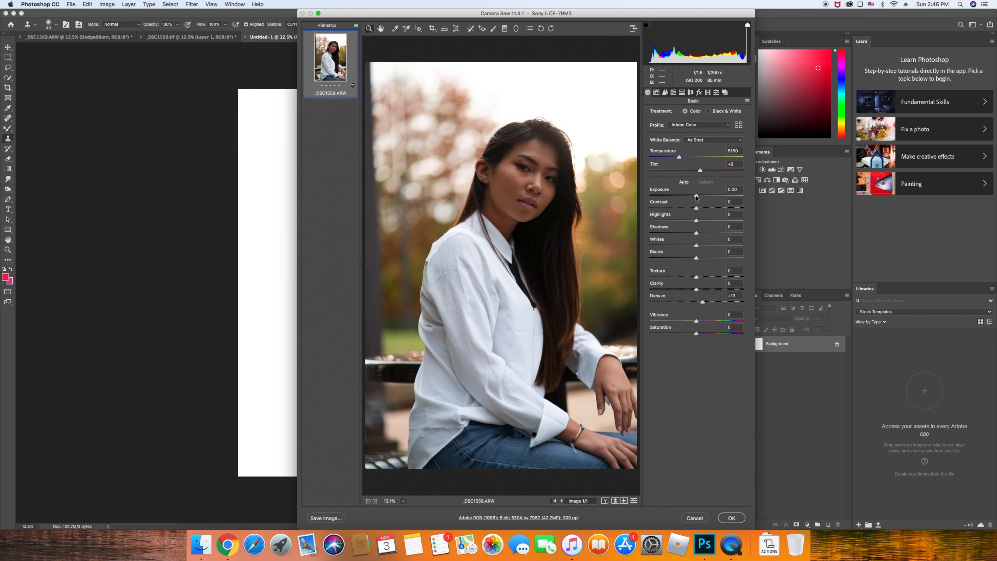
Set Exposure to +0.40, Highlights to -28, adjust Shadows, and lift Blacks to +7
{"action": "left_click_drag", "start_coordinate": [696, 197], "coordinate": [700, 199]}
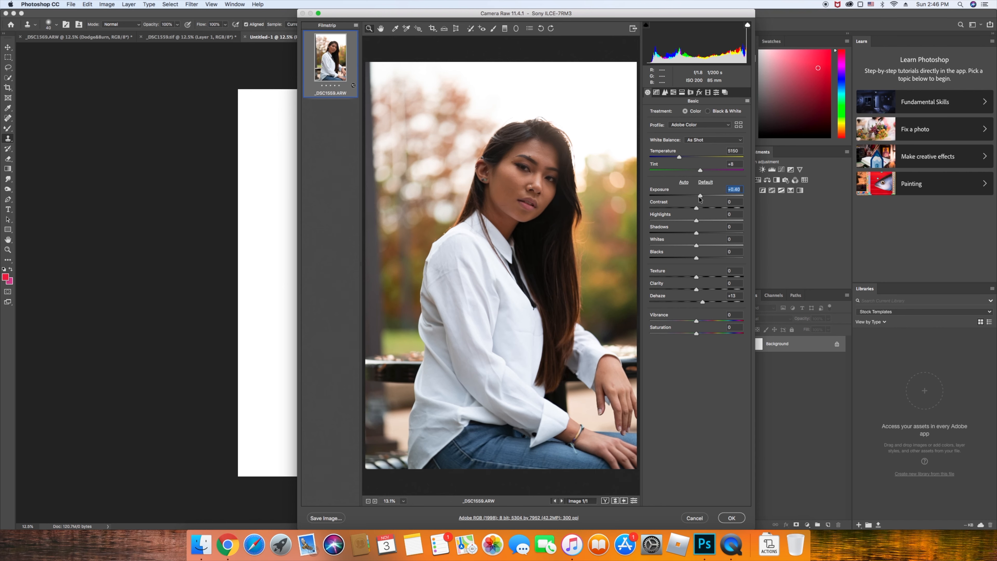
{"action": "left_click_drag", "start_coordinate": [696, 220], "coordinate": [683, 220]}
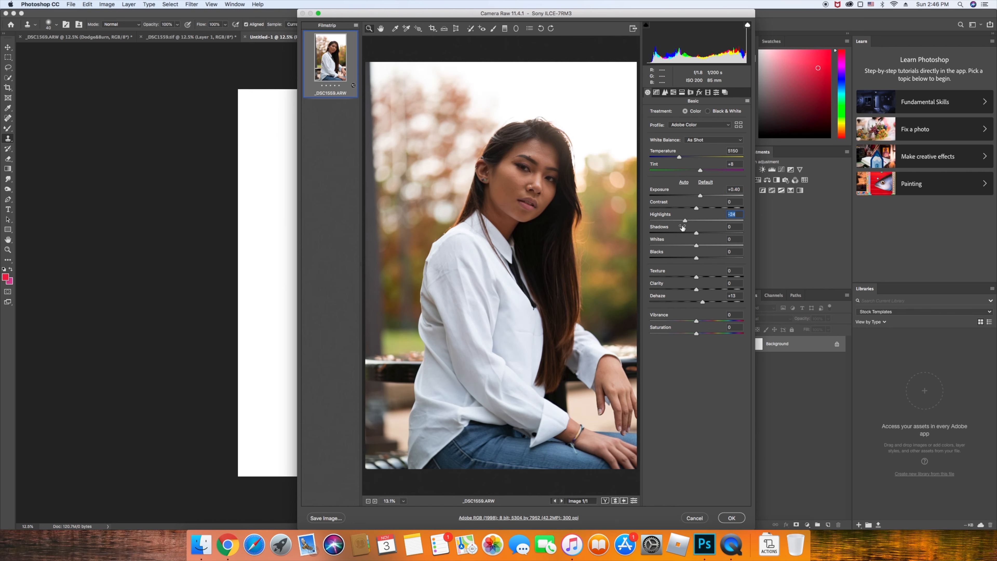
{"action": "left_click_drag", "start_coordinate": [697, 233], "coordinate": [700, 258]}
{"action": "left_click_drag", "start_coordinate": [703, 302], "coordinate": [700, 335]}
Lower tone-curve highlights, tweak sharpening, enable chromatic aberration removal, and apply the raw edits
{"action": "left_click", "coordinate": [656, 92]}
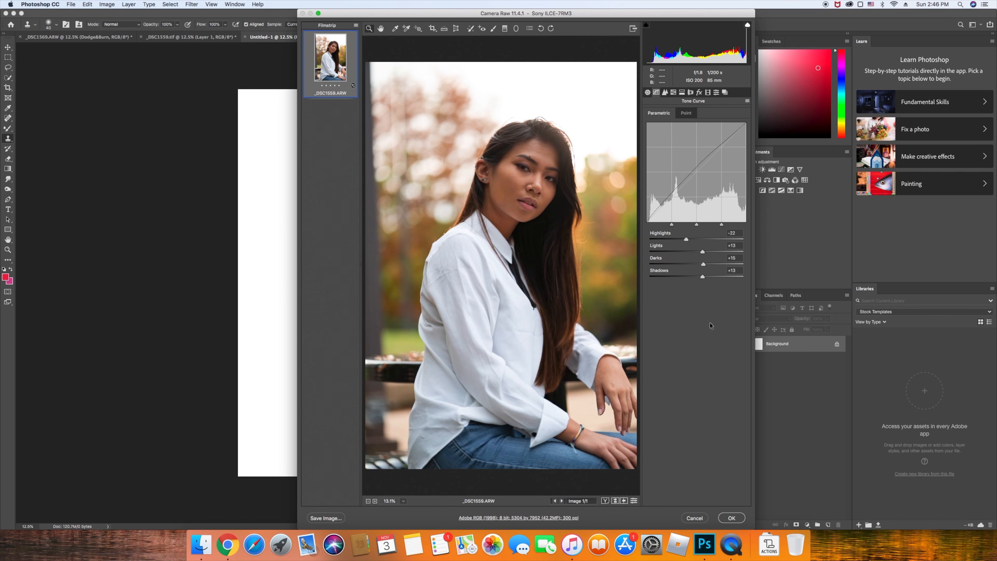
{"action": "left_click_drag", "start_coordinate": [686, 240], "coordinate": [704, 277]}
{"action": "left_click", "coordinate": [665, 93]}
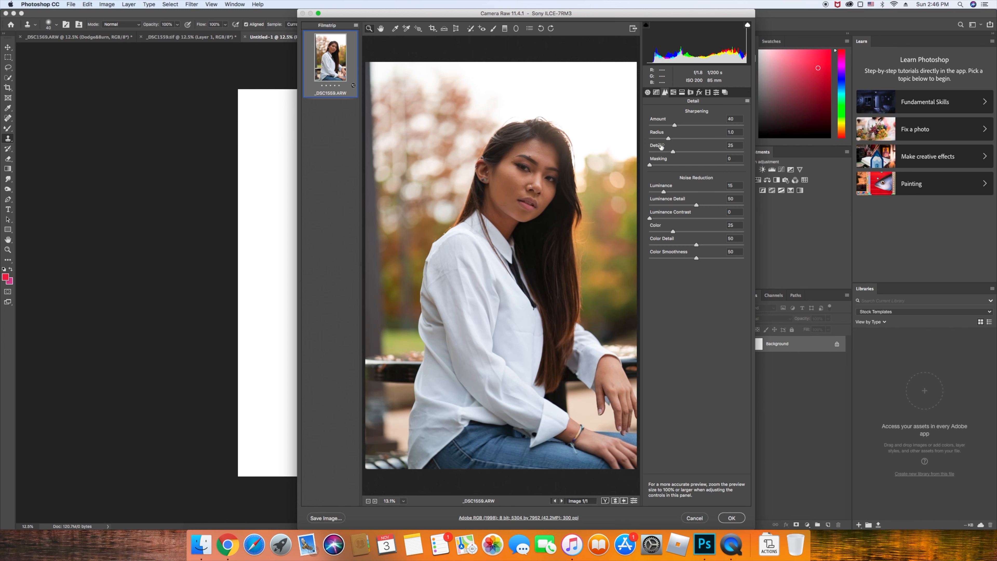
{"action": "left_click_drag", "start_coordinate": [662, 197], "coordinate": [664, 197]}
{"action": "left_click", "coordinate": [690, 93]}
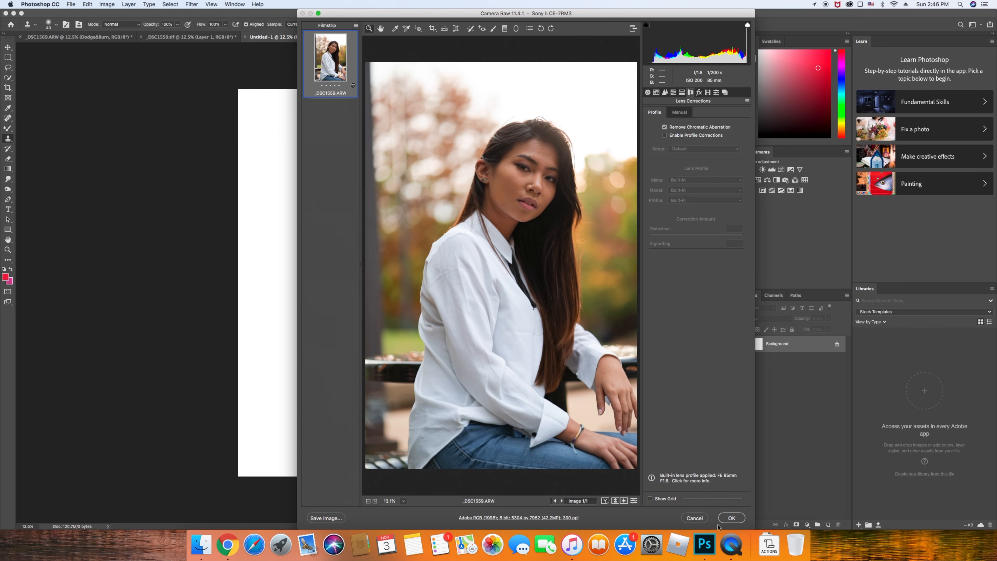
{"action": "left_click", "coordinate": [730, 517]}
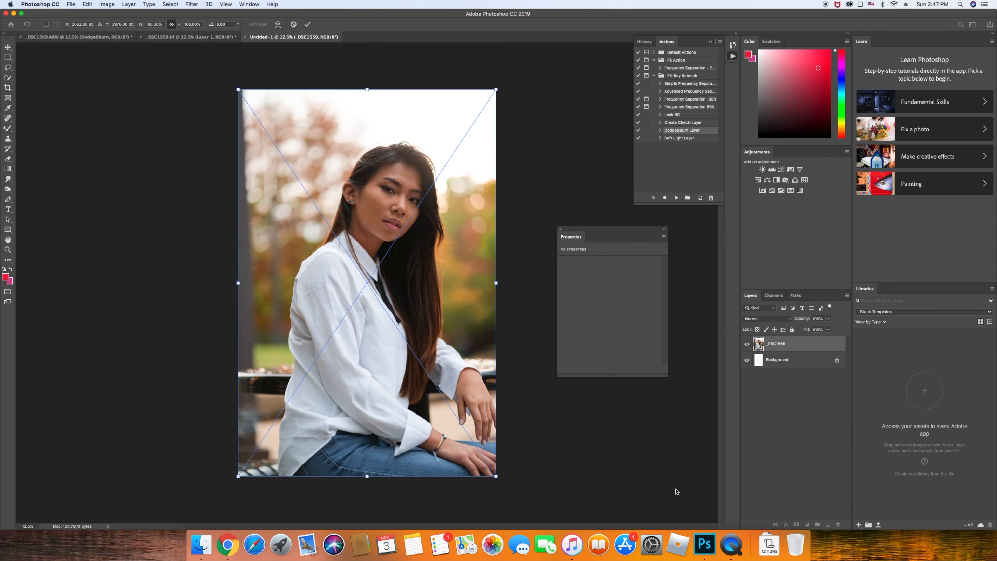
Commit the placed _DSC1559 smart object and zoom in to inspect the shirt
{"action": "key", "text": "Return"}
{"action": "key", "text": "s"}
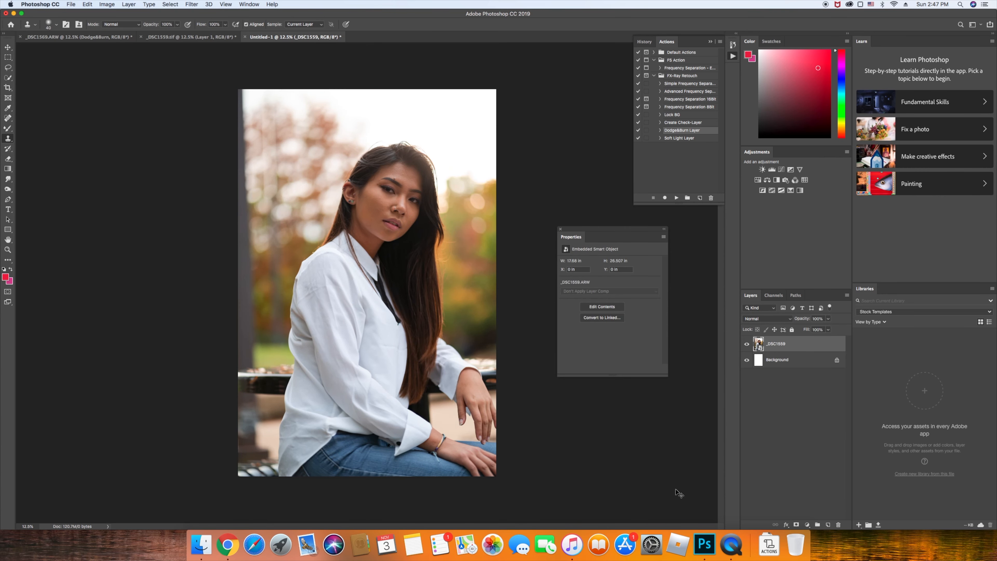
{"action": "key", "text": "super+0"}
{"action": "key", "text": "super+equal"}
{"action": "scroll", "coordinate": [327, 214], "scroll_direction": "down", "scroll_amount": 5}
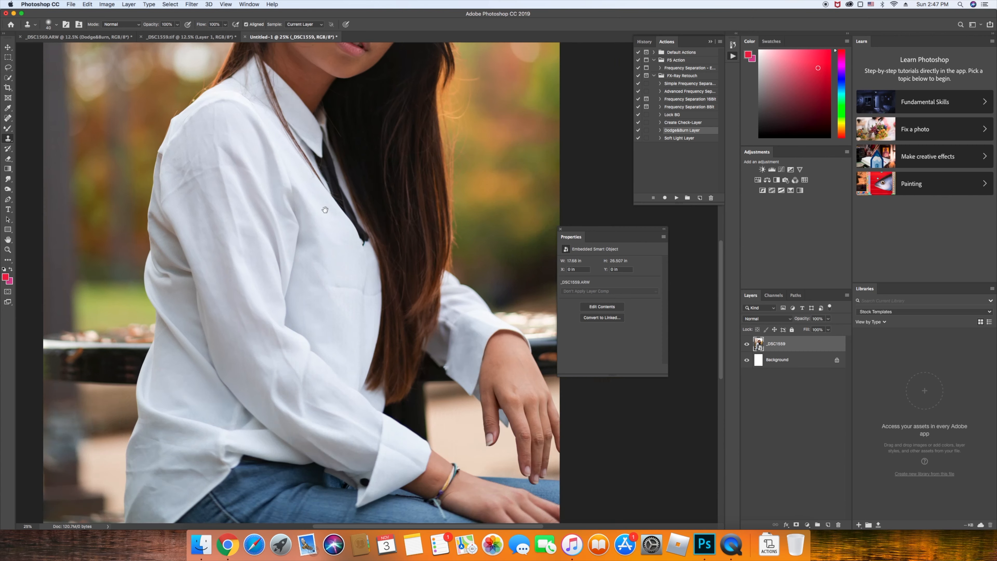
{"action": "key", "text": "super+minus"}
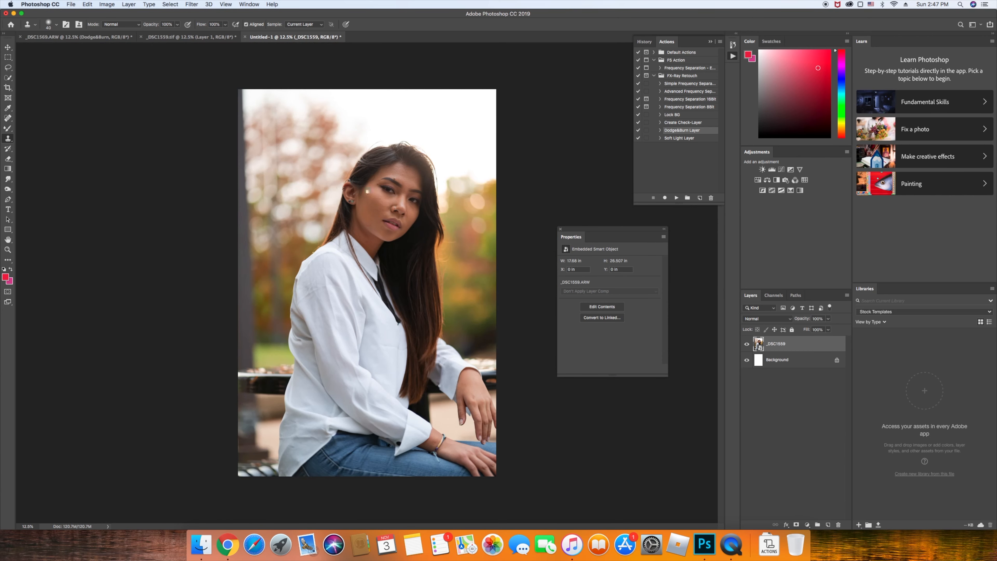
Delete the white Background layer
{"action": "left_click", "coordinate": [747, 359]}
{"action": "left_click", "coordinate": [835, 361]}
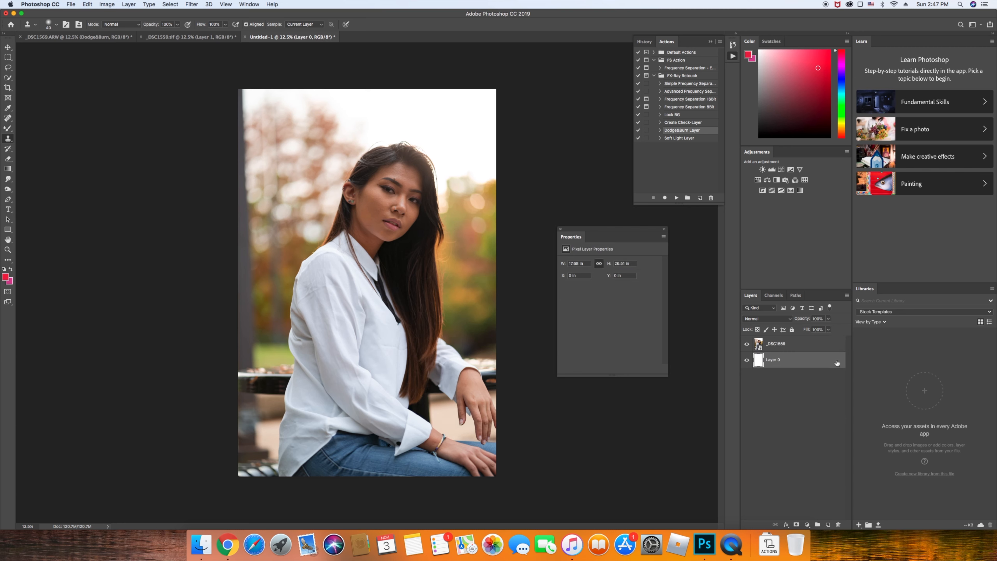
{"action": "key", "text": "Delete"}
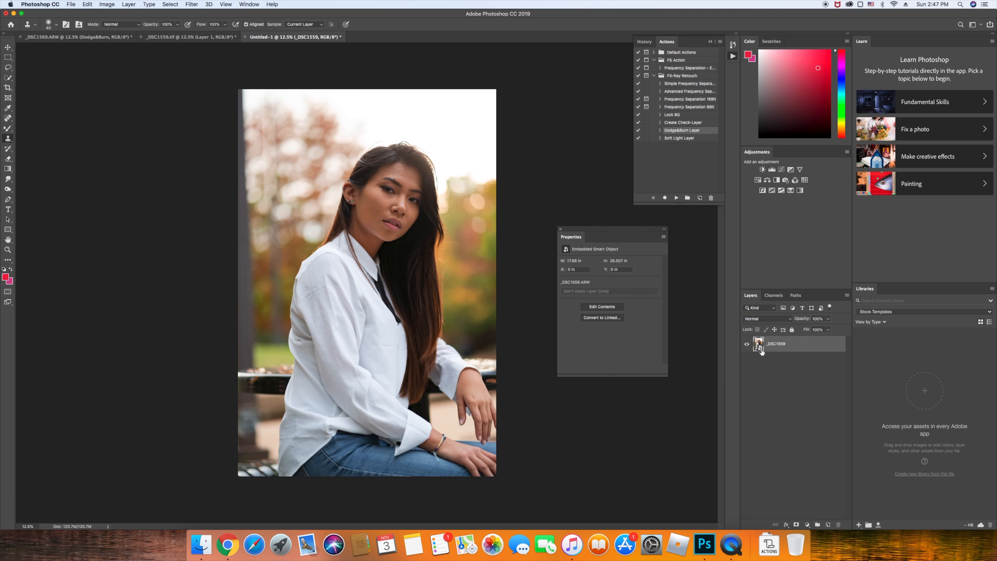
Lock the _DSC1559 layer and duplicate it as _DSC1559 copy
{"action": "left_click", "coordinate": [792, 329]}
{"action": "key", "text": "super+j"}
{"action": "key", "text": "super+equal"}
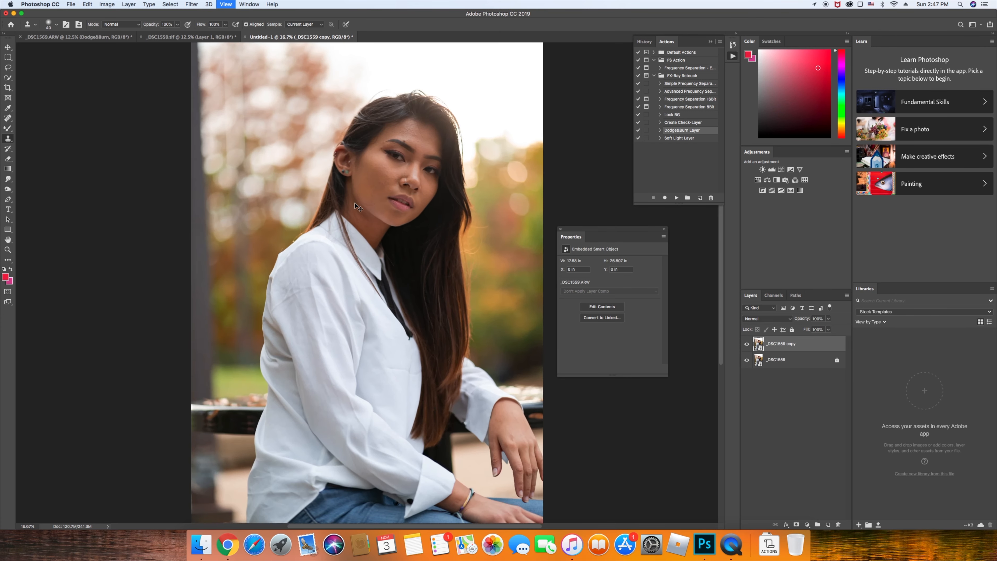
Zoom to the face at 50% and rasterize the _DSC1559 copy layer for Clone Stamp retouching
{"action": "key", "text": "super+equal"}
{"action": "left_click_drag", "start_coordinate": [407, 242], "coordinate": [334, 270]}
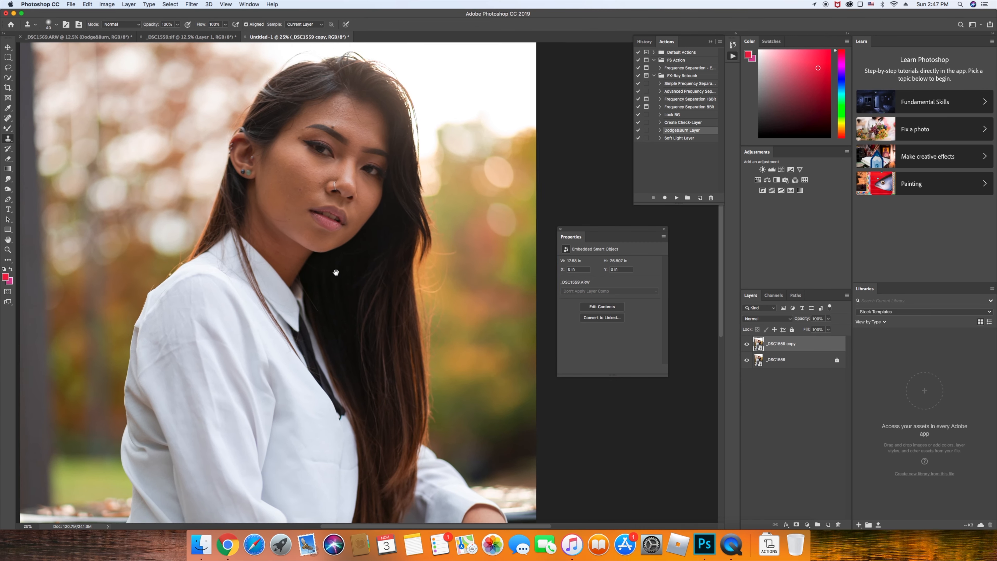
{"action": "key", "text": "super+equal"}
{"action": "key", "text": "super+equal"}
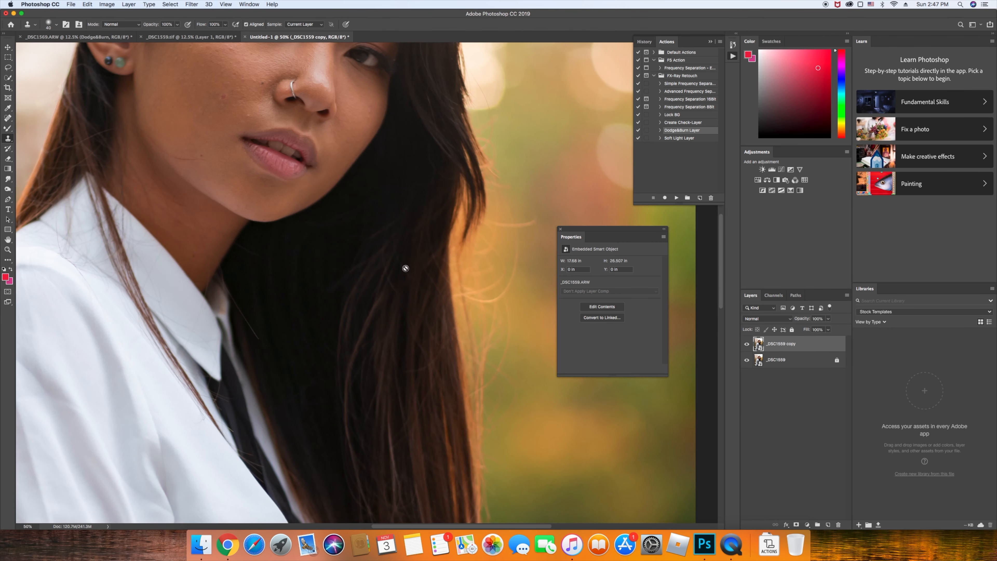
{"action": "left_click_drag", "start_coordinate": [430, 268], "coordinate": [312, 292]}
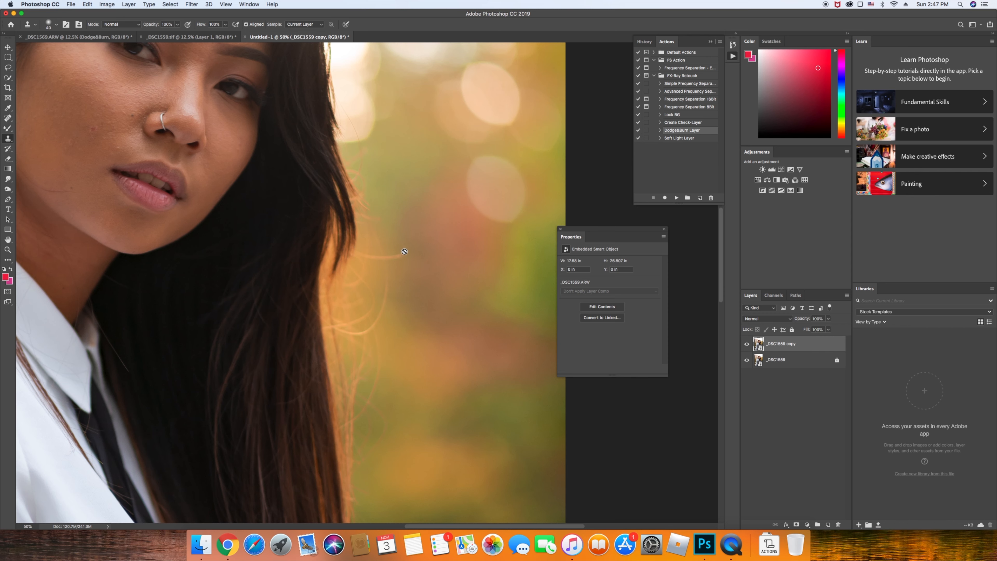
{"action": "right_click", "coordinate": [760, 350]}
{"action": "left_click", "coordinate": [761, 347]}
{"action": "left_click", "coordinate": [406, 250]}
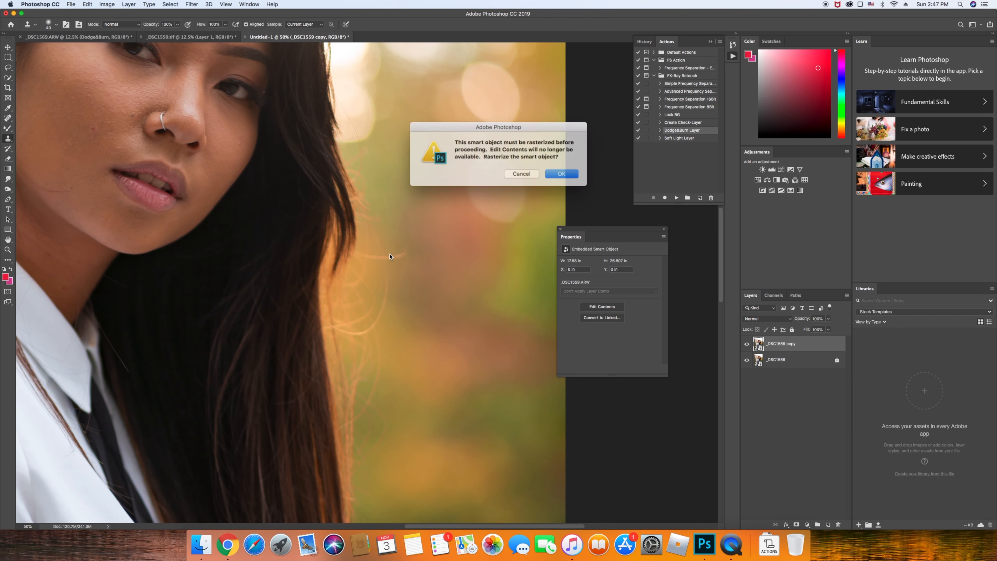
{"action": "left_click", "coordinate": [556, 173]}
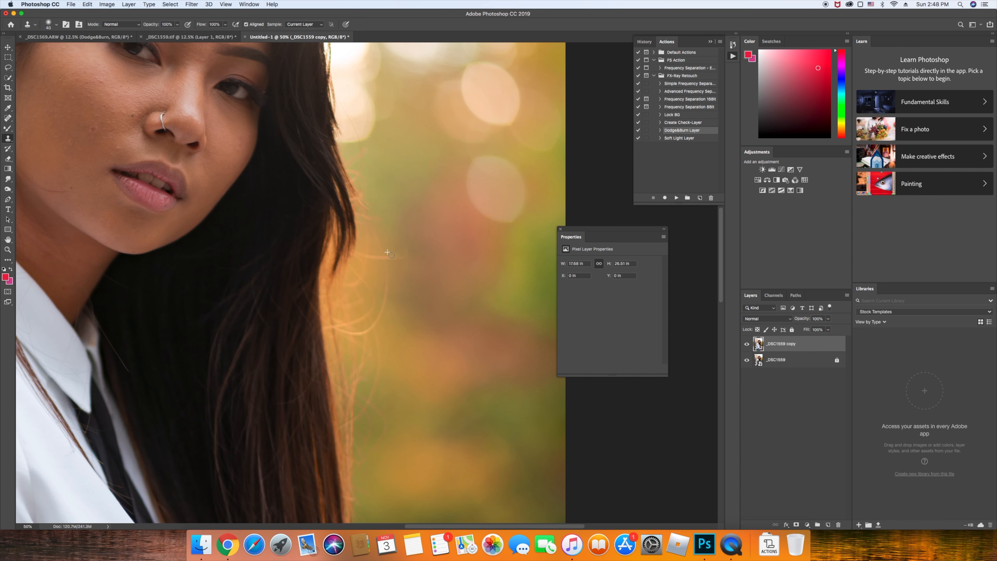
{"action": "left_click_drag", "start_coordinate": [389, 257], "coordinate": [386, 257]}
{"action": "key", "text": "super+z"}
{"action": "left_click_drag", "start_coordinate": [382, 258], "coordinate": [373, 257]}
{"action": "key", "text": "super+0"}
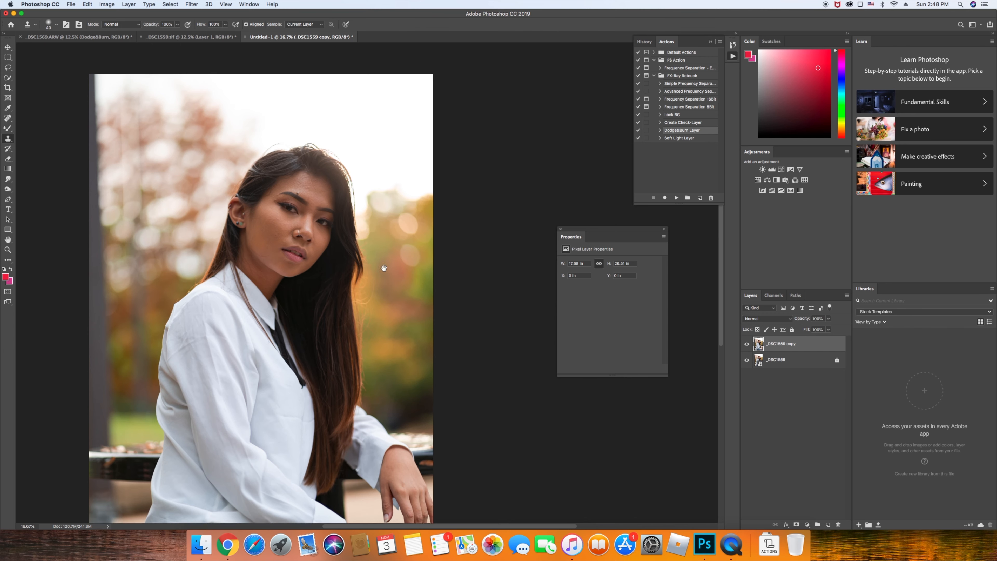
{"action": "key", "text": "super+equal"}
{"action": "key", "text": "super+equal"}
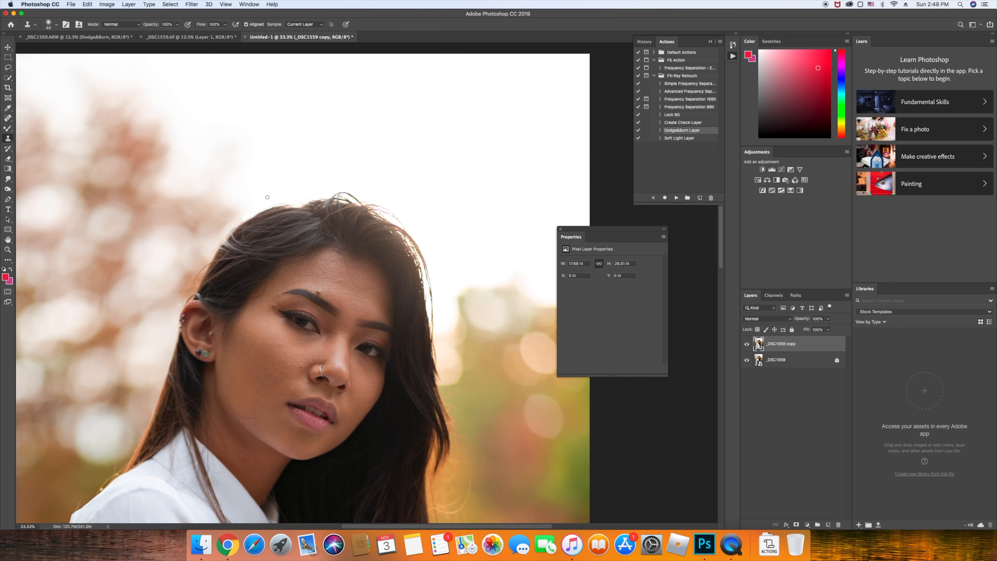
{"action": "key", "text": "super+minus"}
{"action": "key", "text": "super+minus"}
{"action": "key", "text": "super+minus"}
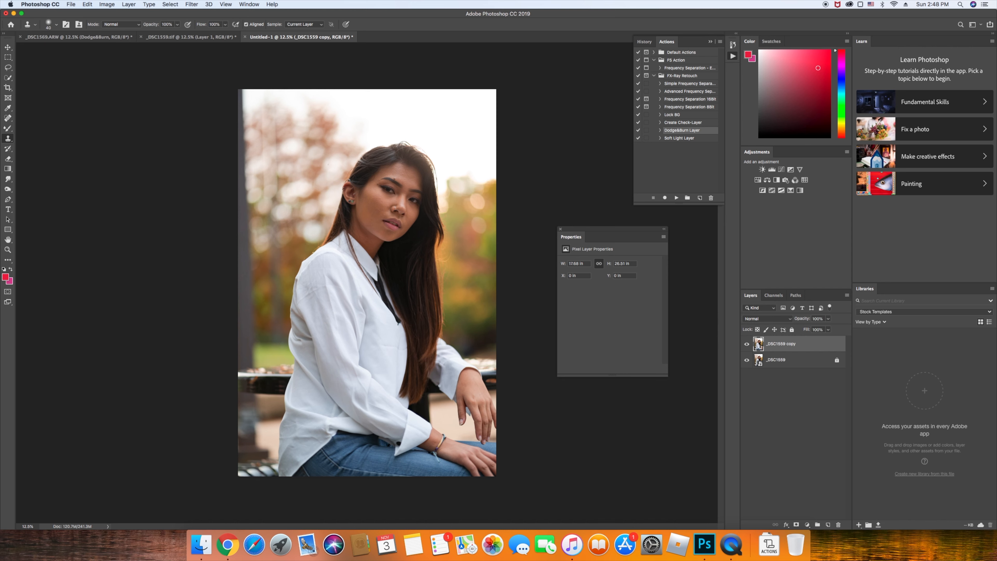
Run the Advanced Frequency Separation action and lower the Gaussian Blur radius to 4.4 pixels
{"action": "left_click", "coordinate": [747, 362], "text": "alt"}
{"action": "left_click", "coordinate": [747, 360], "text": "alt"}
{"action": "left_click", "coordinate": [685, 93]}
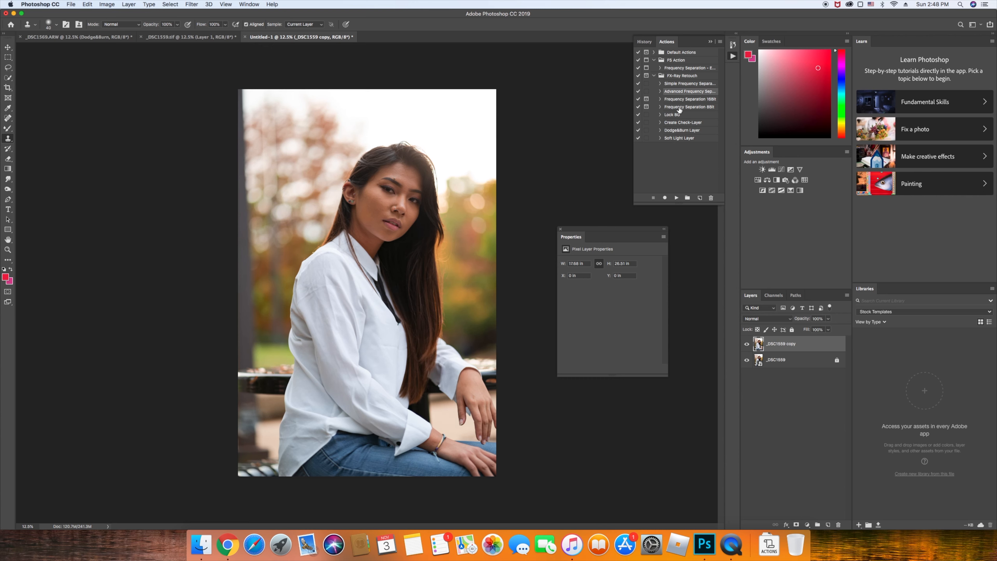
{"action": "left_click", "coordinate": [676, 198]}
{"action": "left_click_drag", "start_coordinate": [447, 256], "coordinate": [462, 258]}
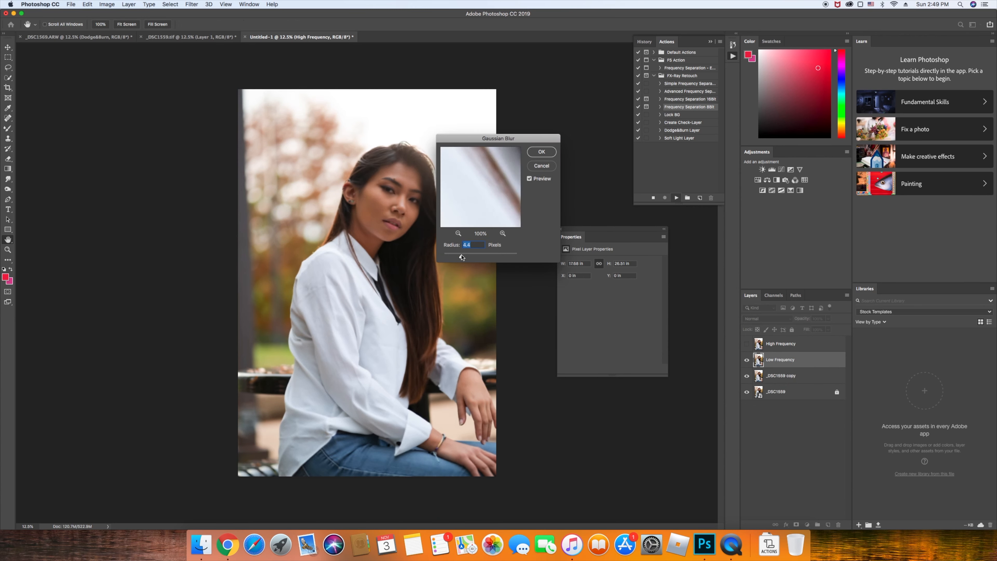
Raise the Gaussian Blur radius to 4.6 pixels and apply it to the low-frequency layer
{"action": "left_click", "coordinate": [397, 195]}
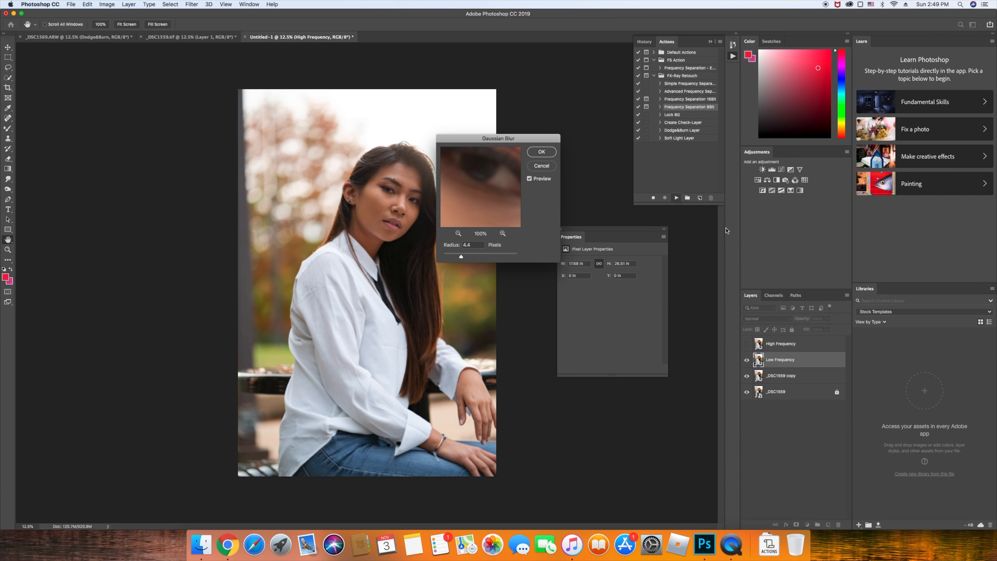
{"action": "left_click", "coordinate": [462, 256]}
{"action": "left_click", "coordinate": [461, 255]}
{"action": "left_click", "coordinate": [539, 156]}
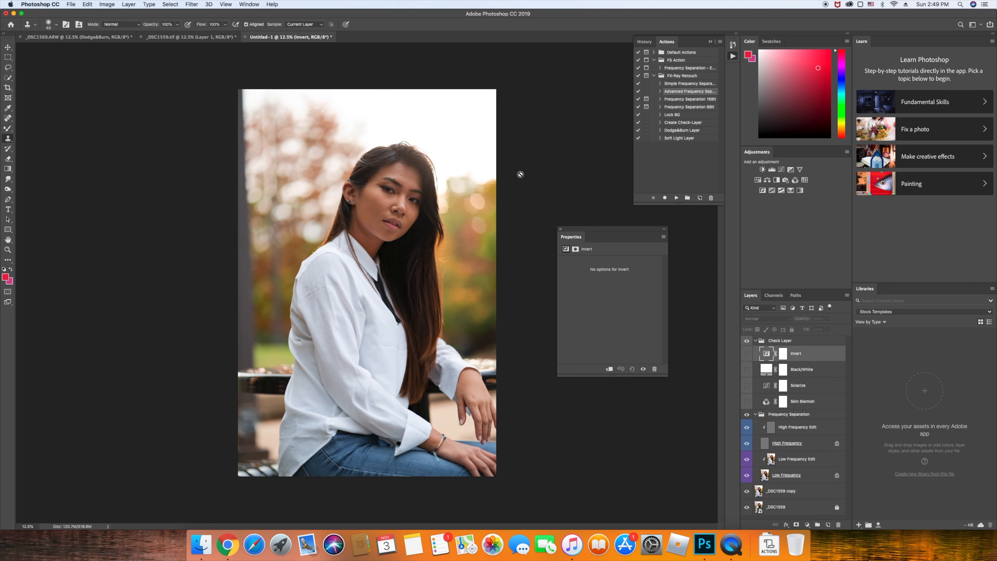
Zoom in on the face and collapse and hide the Check Layer group
{"action": "key", "text": "ctrl+="}
{"action": "key", "text": "ctrl+="}
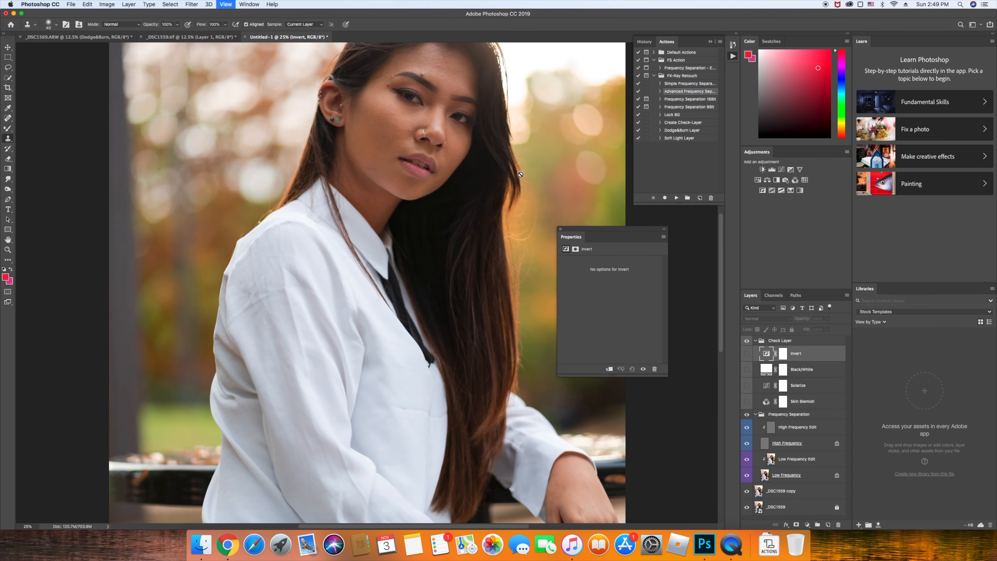
{"action": "scroll", "coordinate": [690, 343], "scroll_direction": "up", "scroll_amount": 2}
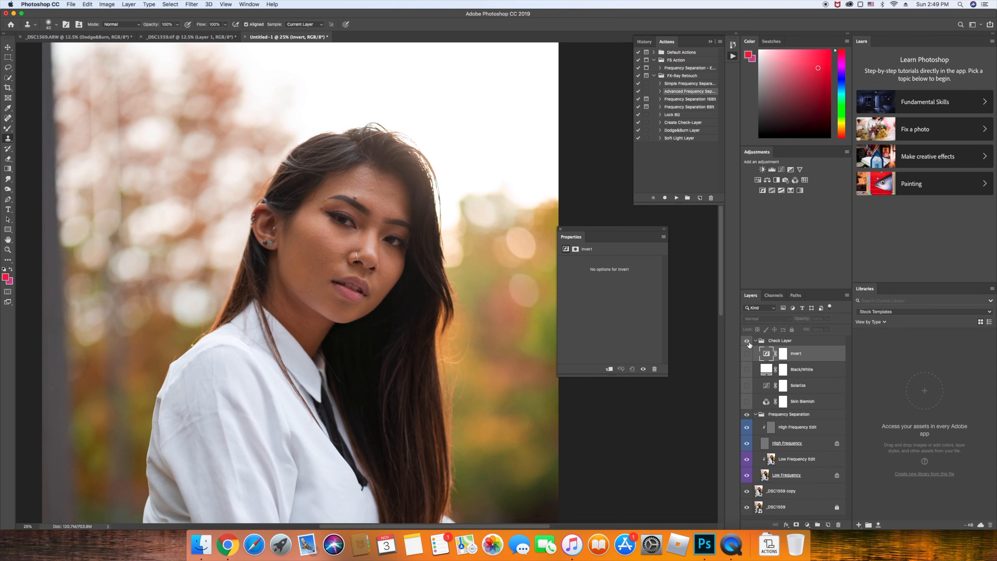
{"action": "left_click", "coordinate": [746, 341]}
{"action": "left_click", "coordinate": [756, 341]}
Select the Low Frequency Edit layer and switch to the paint-blending brush
{"action": "key", "text": "ctrl+="}
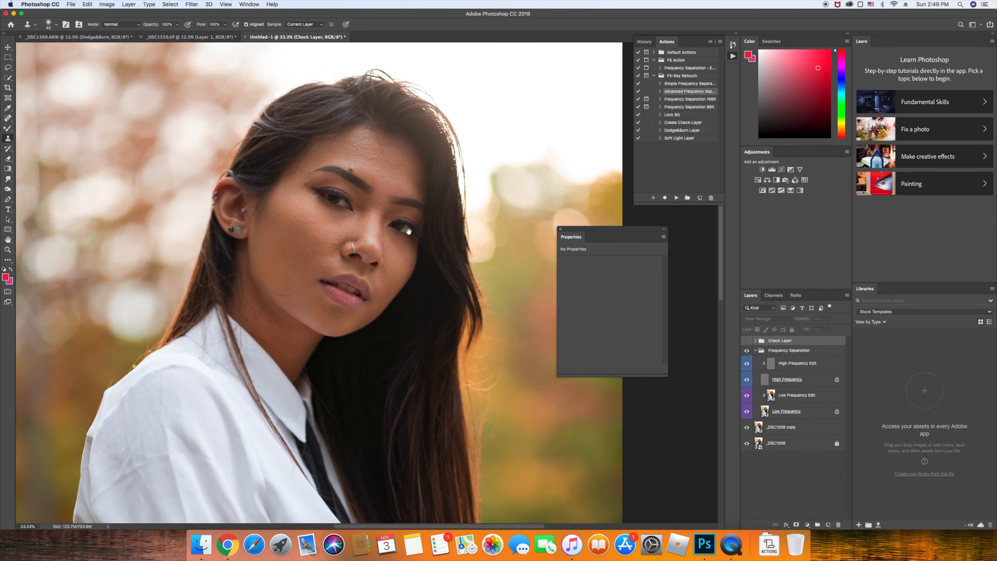
{"action": "scroll", "coordinate": [425, 243], "scroll_direction": "up", "scroll_amount": 1}
{"action": "left_click", "coordinate": [823, 403]}
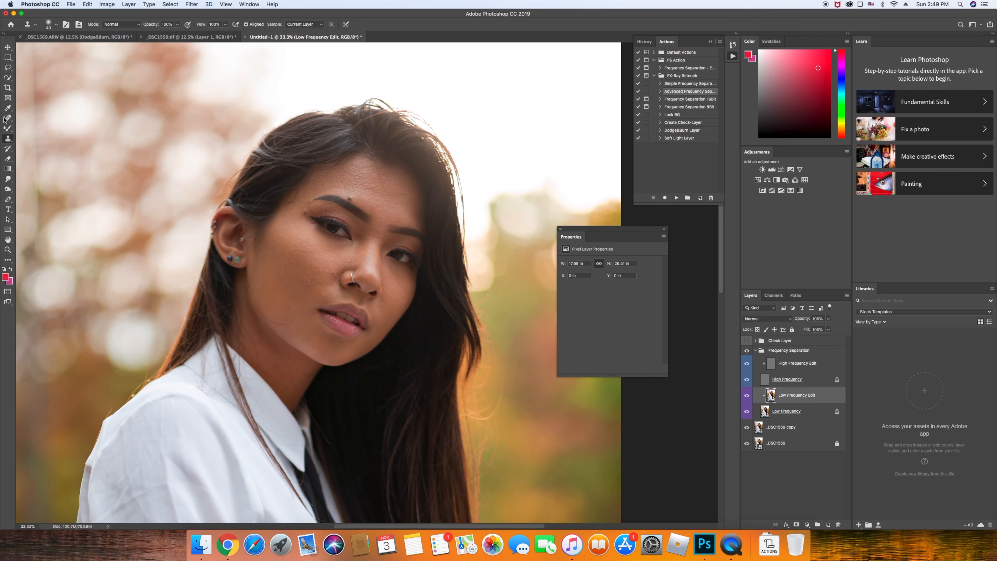
{"action": "left_click", "coordinate": [8, 128]}
Review the brush tool variants and make the Mixer Brush reload after each stroke
{"action": "key", "text": "ctrl+="}
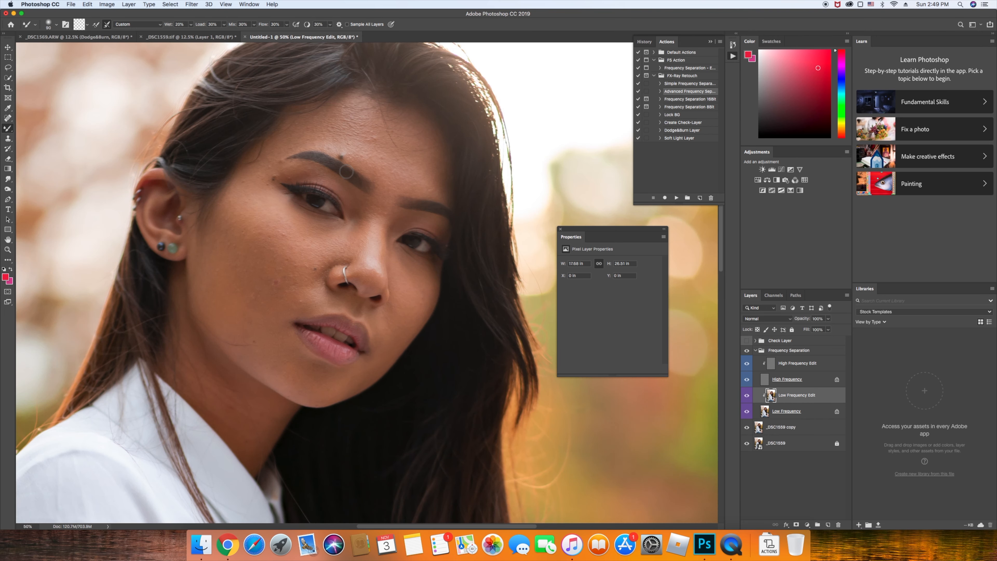
{"action": "right_click", "coordinate": [8, 128]}
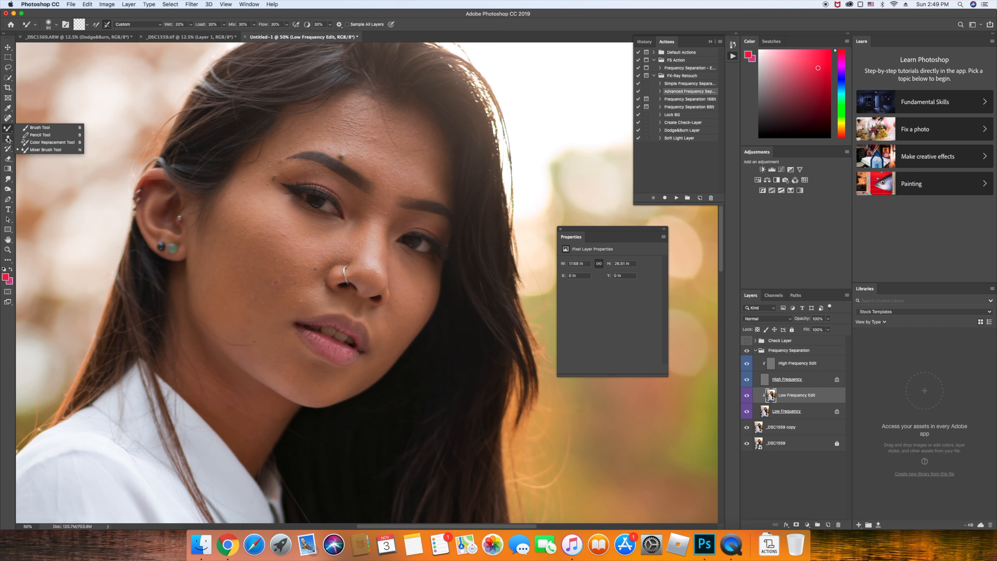
{"action": "key", "text": "Escape"}
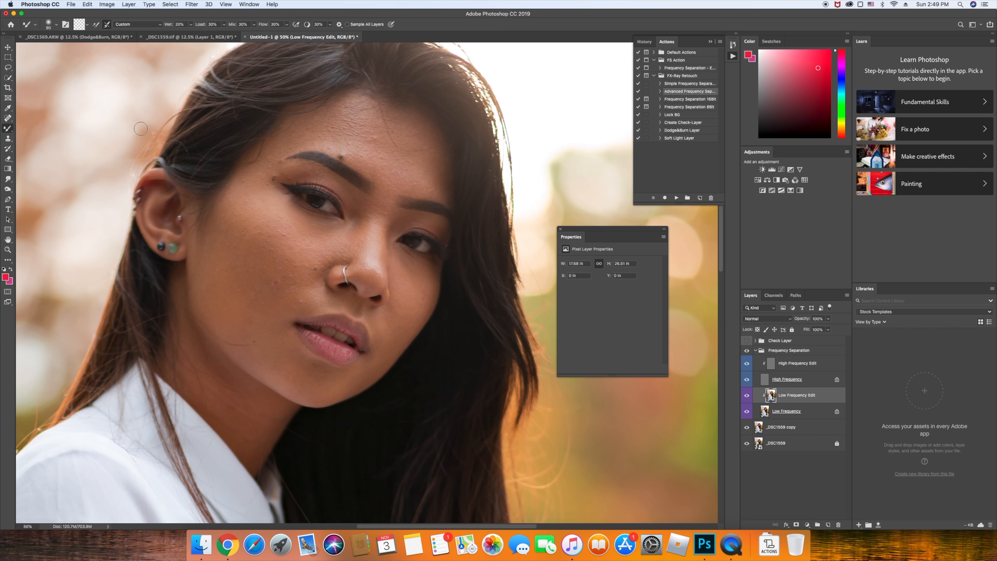
{"action": "key", "text": "super+minus"}
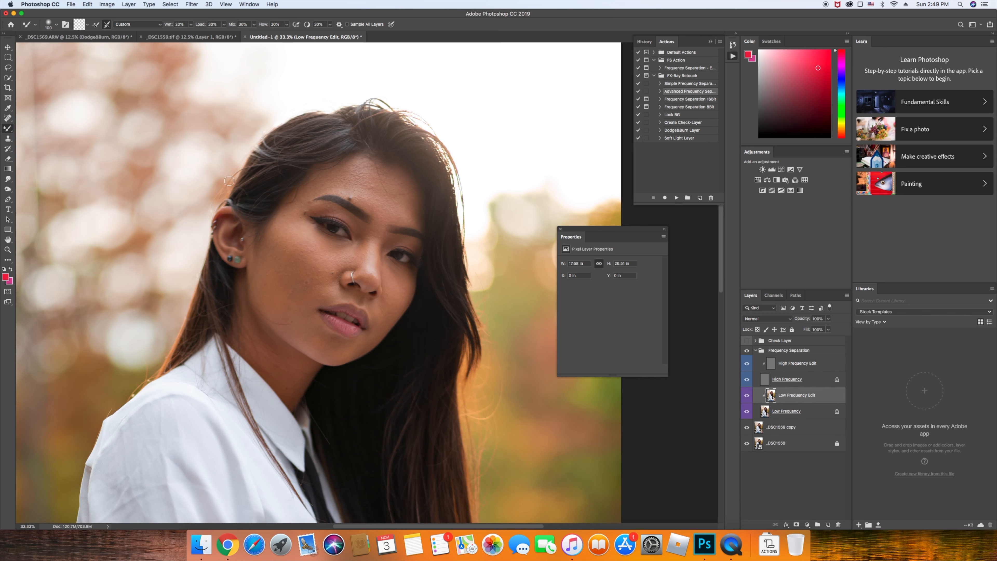
{"action": "left_click", "coordinate": [96, 24]}
Try a test blending stroke on the forehead, undo it, and clean the brush
{"action": "key", "text": "bracketright"}
{"action": "key", "text": "bracketright"}
{"action": "left_click_drag", "start_coordinate": [360, 197], "coordinate": [334, 179]}
{"action": "key", "text": "super+z"}
{"action": "key", "text": "super+z"}
{"action": "left_click", "coordinate": [96, 24]}
Set the Mixer Brush size to 175 px and reselect the Low Frequency Edit layer
{"action": "key", "text": "super+equal"}
{"action": "key", "text": "super+equal"}
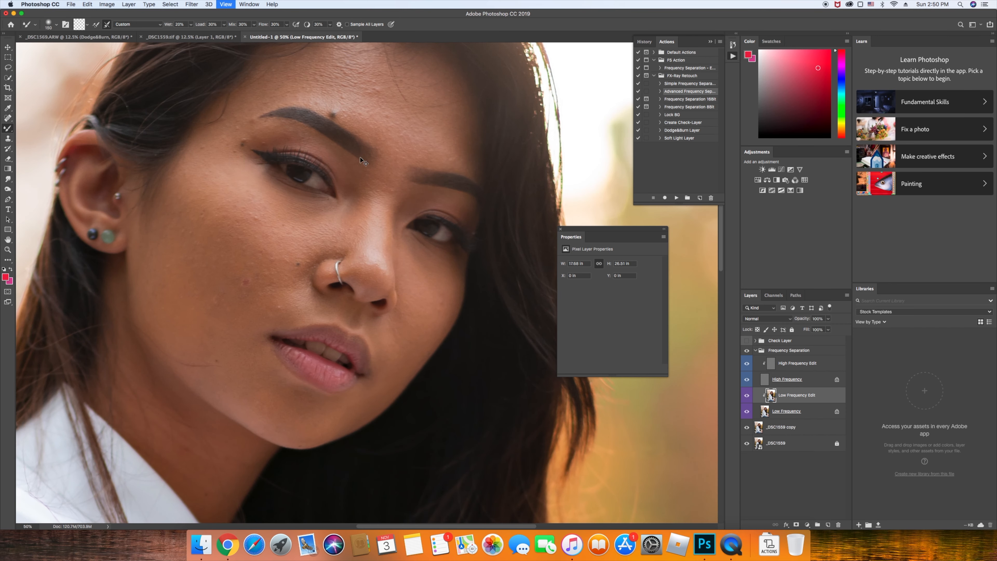
{"action": "left_click_drag", "start_coordinate": [360, 157], "coordinate": [373, 208]}
{"action": "key", "text": "bracketright"}
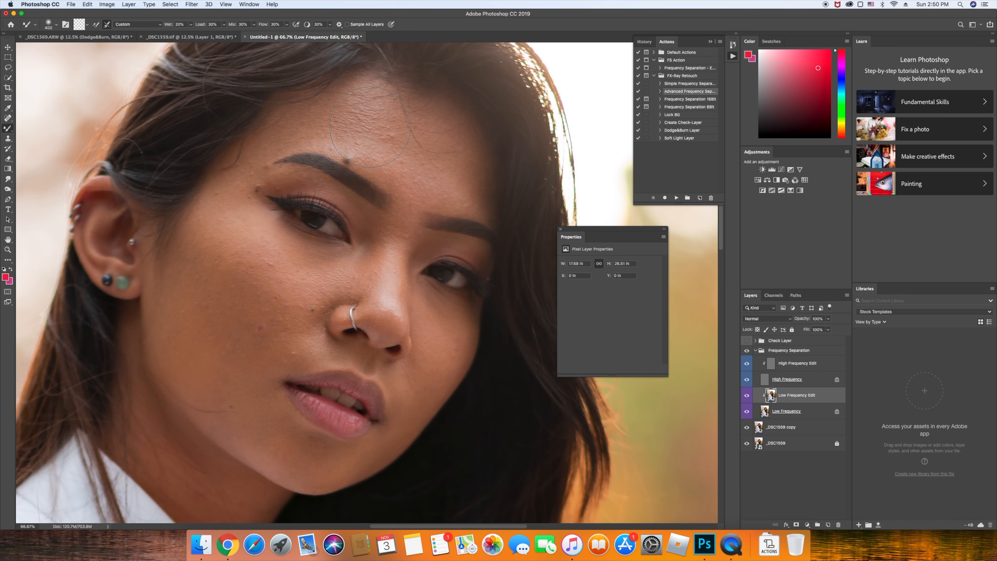
{"action": "key", "text": "super+minus"}
{"action": "key", "text": "bracketleft"}
{"action": "key", "text": "bracketleft"}
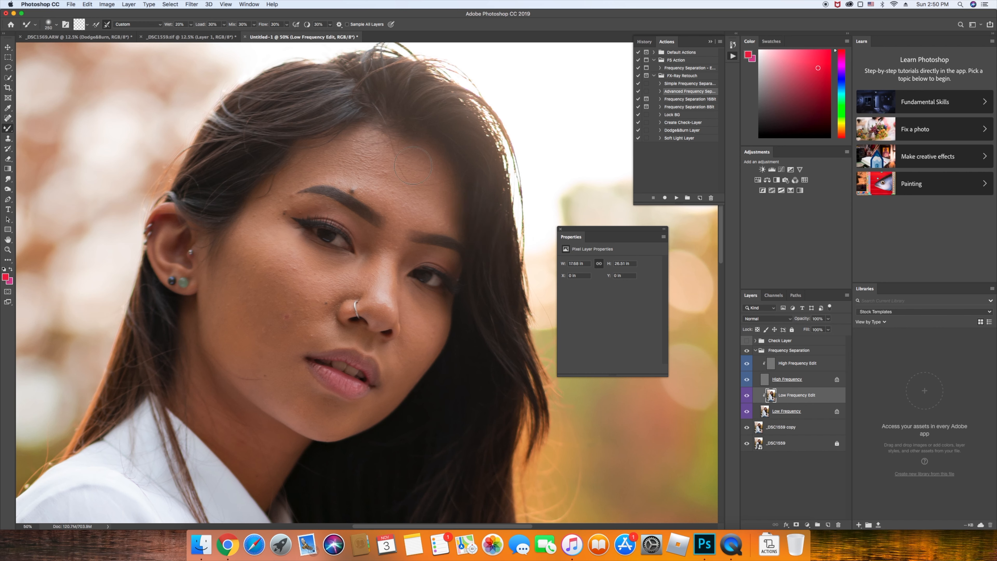
{"action": "key", "text": "bracketleft"}
{"action": "key", "text": "bracketleft"}
{"action": "key", "text": "super+alt+shift+a"}
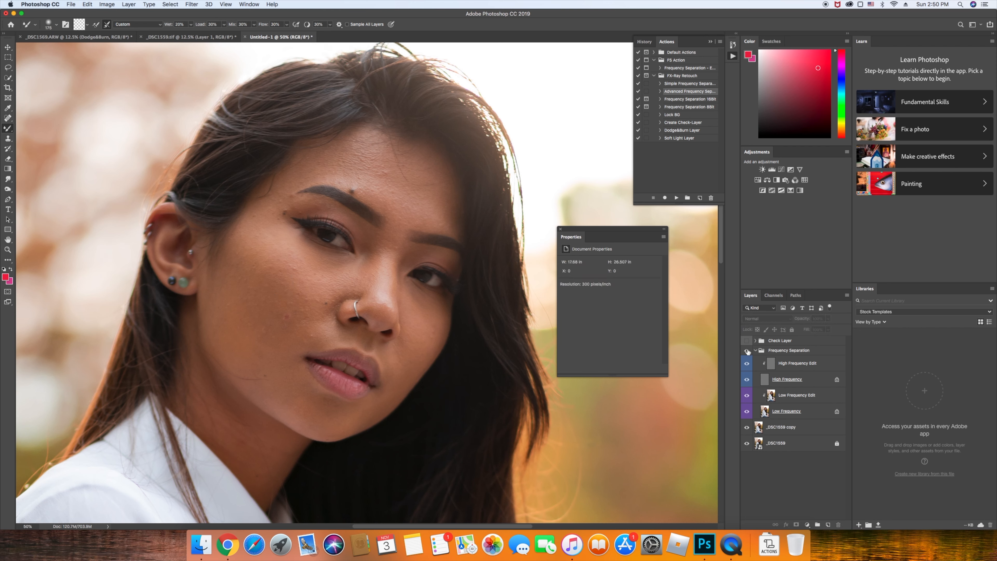
{"action": "left_click", "coordinate": [826, 397]}
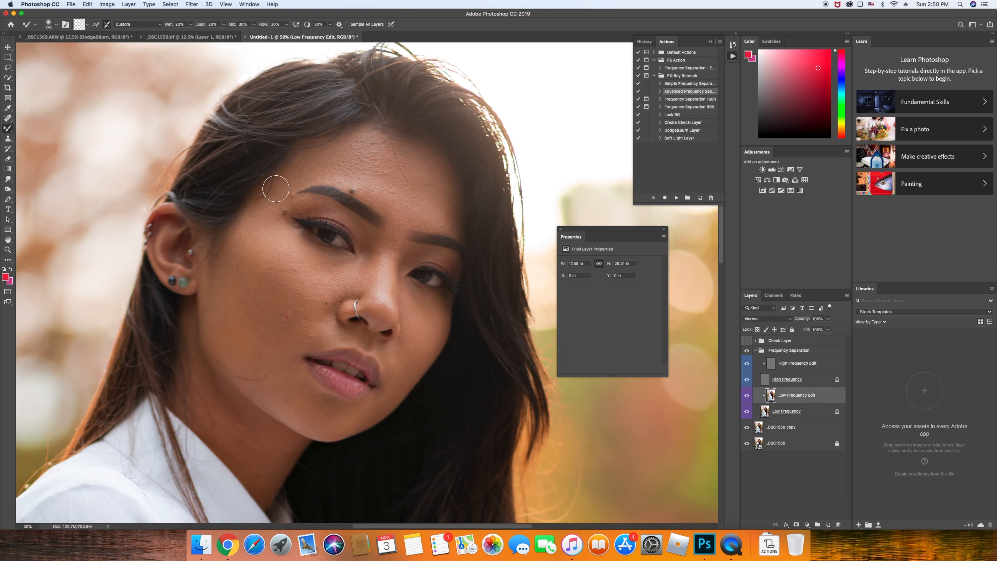
Blend skin tones on the cheek, chin, under the eye and beside the nostril
{"action": "key", "text": "bracketright"}
{"action": "key", "text": "bracketright"}
{"action": "key", "text": "bracketright"}
{"action": "key", "text": "bracketright"}
{"action": "key", "text": "bracketright"}
{"action": "mouse_move", "coordinate": [253, 273]}
{"action": "left_mouse_down"}
{"action": "mouse_move", "coordinate": [251, 309]}
{"action": "mouse_move", "coordinate": [263, 318]}
{"action": "mouse_move", "coordinate": [252, 350]}
{"action": "mouse_move", "coordinate": [260, 316]}
{"action": "left_mouse_up"}
{"action": "key", "text": "bracketleft"}
{"action": "key", "text": "bracketleft"}
{"action": "key", "text": "bracketleft"}
{"action": "key", "text": "bracketleft"}
{"action": "key", "text": "bracketleft"}
{"action": "key", "text": "bracketleft"}
{"action": "mouse_move", "coordinate": [411, 350]}
{"action": "left_mouse_down"}
{"action": "mouse_move", "coordinate": [376, 407]}
{"action": "mouse_move", "coordinate": [387, 398]}
{"action": "mouse_move", "coordinate": [353, 417]}
{"action": "mouse_move", "coordinate": [376, 410]}
{"action": "mouse_move", "coordinate": [325, 417]}
{"action": "mouse_move", "coordinate": [408, 380]}
{"action": "mouse_move", "coordinate": [420, 339]}
{"action": "left_mouse_up"}
{"action": "key", "text": "bracketleft"}
{"action": "key", "text": "bracketleft"}
{"action": "key", "text": "bracketleft"}
{"action": "mouse_move", "coordinate": [425, 344]}
{"action": "left_mouse_down"}
{"action": "mouse_move", "coordinate": [421, 300]}
{"action": "mouse_move", "coordinate": [440, 308]}
{"action": "mouse_move", "coordinate": [430, 307]}
{"action": "mouse_move", "coordinate": [441, 322]}
{"action": "mouse_move", "coordinate": [430, 350]}
{"action": "mouse_move", "coordinate": [434, 339]}
{"action": "left_mouse_up"}
{"action": "left_click_drag", "start_coordinate": [358, 340], "coordinate": [340, 339]}
Resize the brush to 250 and undo the smudge on the lower lip
{"action": "key", "text": "bracketright"}
{"action": "key", "text": "super+minus"}
{"action": "key", "text": "super+minus"}
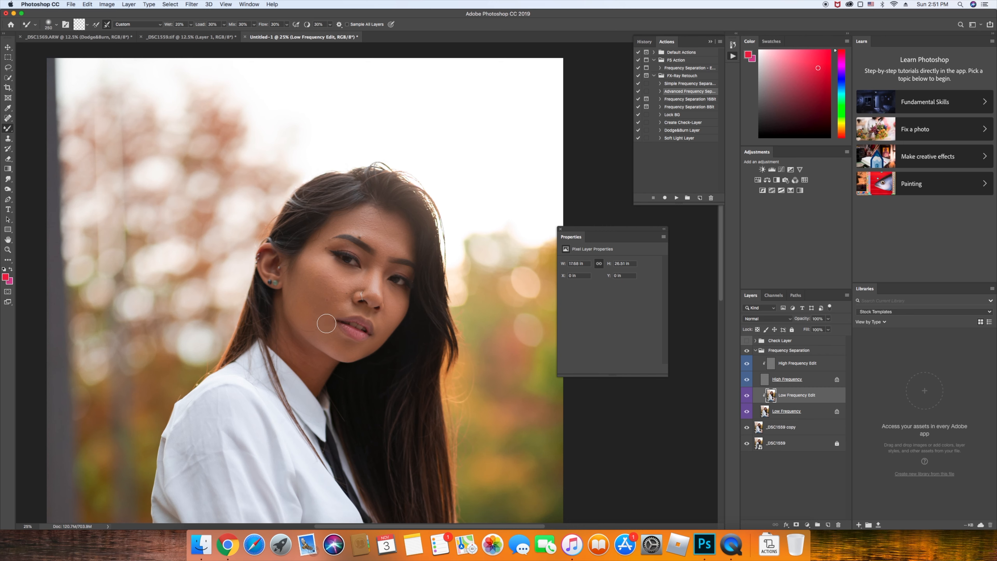
{"action": "key", "text": "bracketright"}
{"action": "key", "text": "bracketright"}
{"action": "key", "text": "bracketleft"}
{"action": "key", "text": "bracketleft"}
{"action": "key", "text": "super+z"}
Toggle the Low Frequency Edit layer on and off to compare the smoothing
{"action": "left_click", "coordinate": [747, 395]}
{"action": "left_click", "coordinate": [747, 396]}
{"action": "left_click", "coordinate": [747, 395]}
{"action": "left_click", "coordinate": [747, 395]}
{"action": "left_click", "coordinate": [748, 396]}
{"action": "left_click", "coordinate": [747, 396]}
{"action": "left_click", "coordinate": [747, 396]}
{"action": "left_click", "coordinate": [747, 396]}
Return to the blending brush at 250 and recheck the skin with and without smoothing
{"action": "key", "text": "bracketright"}
{"action": "key", "text": "bracketright"}
{"action": "key", "text": "bracketleft"}
{"action": "key", "text": "bracketleft"}
{"action": "key", "text": "o"}
{"action": "key", "text": "b"}
{"action": "left_click", "coordinate": [746, 395]}
{"action": "left_click", "coordinate": [747, 396]}
{"action": "left_click", "coordinate": [746, 395]}
{"action": "left_click", "coordinate": [747, 395]}
{"action": "left_click", "coordinate": [747, 395]}
{"action": "left_click", "coordinate": [747, 395]}
{"action": "key", "text": "super+equal"}
{"action": "key", "text": "super+equal"}
{"action": "key", "text": "super+equal"}
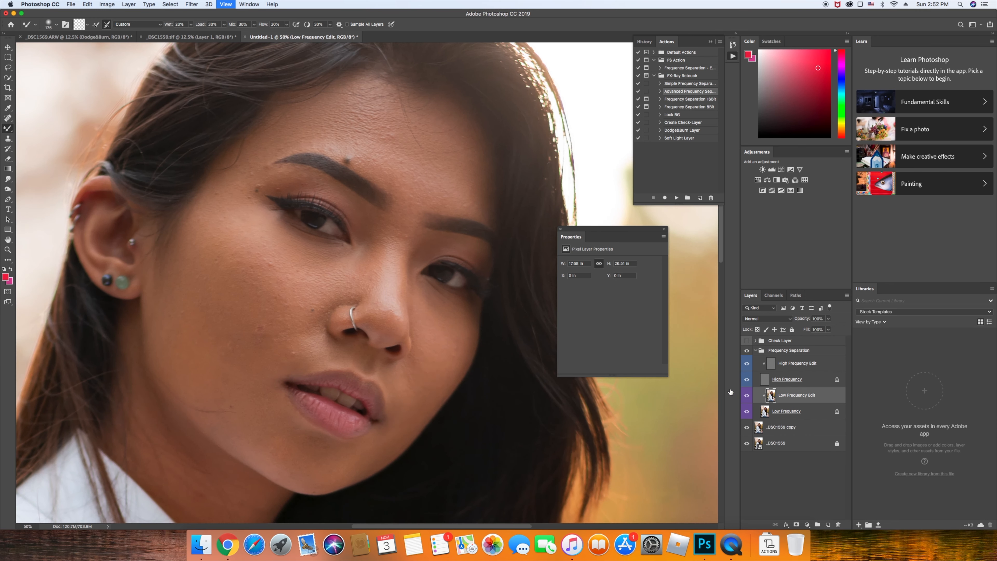
Clone away the white blemish on the cheek on the High Frequency Edit layer
{"action": "left_click_drag", "start_coordinate": [398, 343], "coordinate": [537, 366]}
{"action": "left_click", "coordinate": [822, 366]}
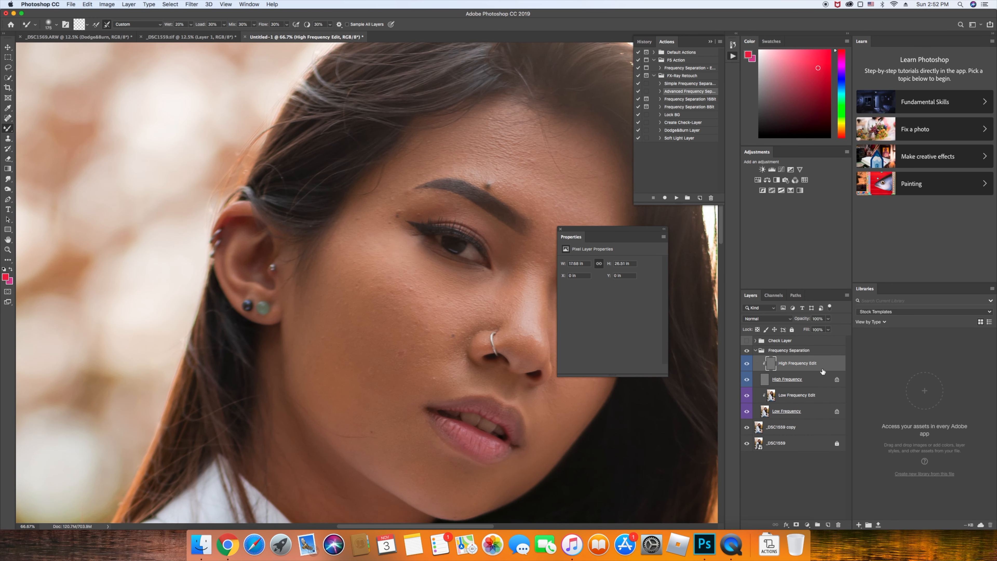
{"action": "left_click_drag", "start_coordinate": [442, 270], "coordinate": [384, 227]}
{"action": "key", "text": "s"}
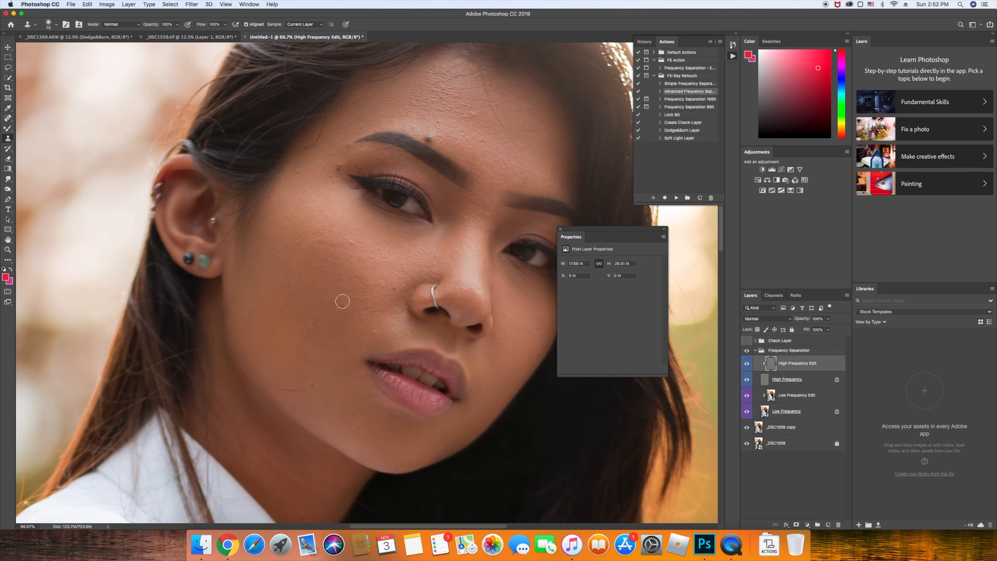
{"action": "left_click", "coordinate": [339, 290], "text": "alt"}
{"action": "left_click", "coordinate": [374, 332]}
Check the retouch across both edit layers while zooming out and back in on the face
{"action": "key", "text": "alt+bracketleft"}
{"action": "key", "text": "alt+bracketleft"}
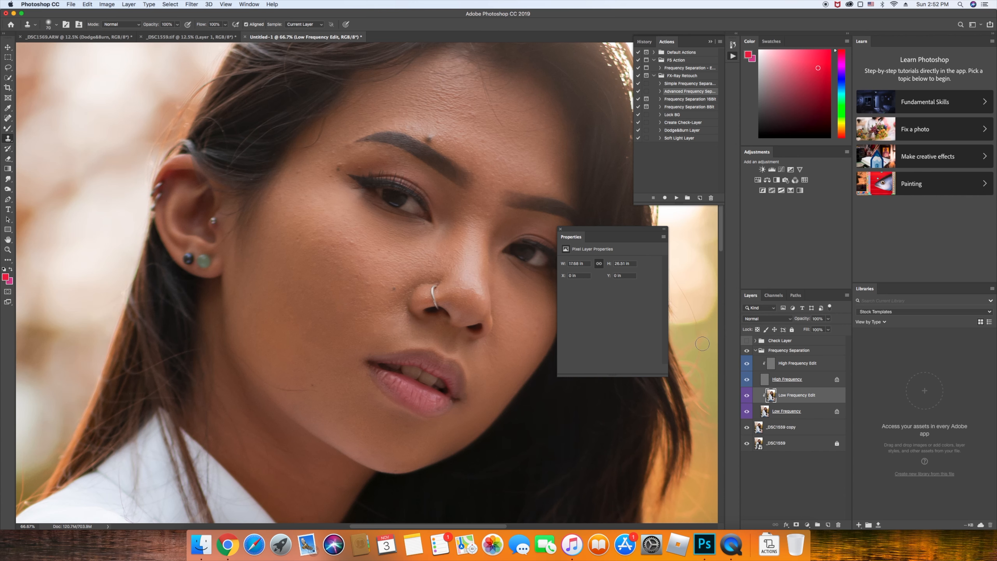
{"action": "left_click", "coordinate": [742, 365]}
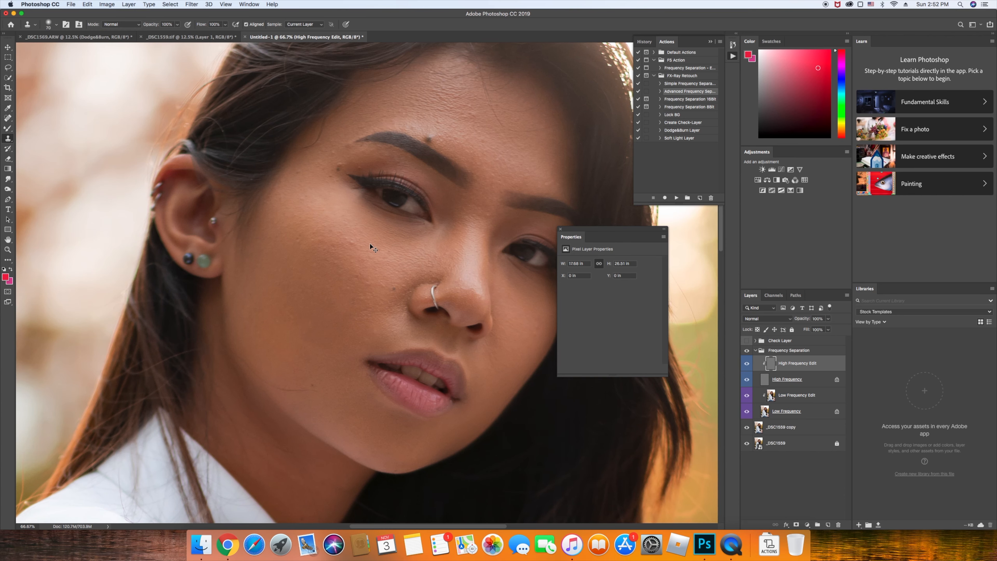
{"action": "key", "text": "super+minus"}
{"action": "key", "text": "super+minus"}
{"action": "key", "text": "super+minus"}
{"action": "key", "text": "super+minus"}
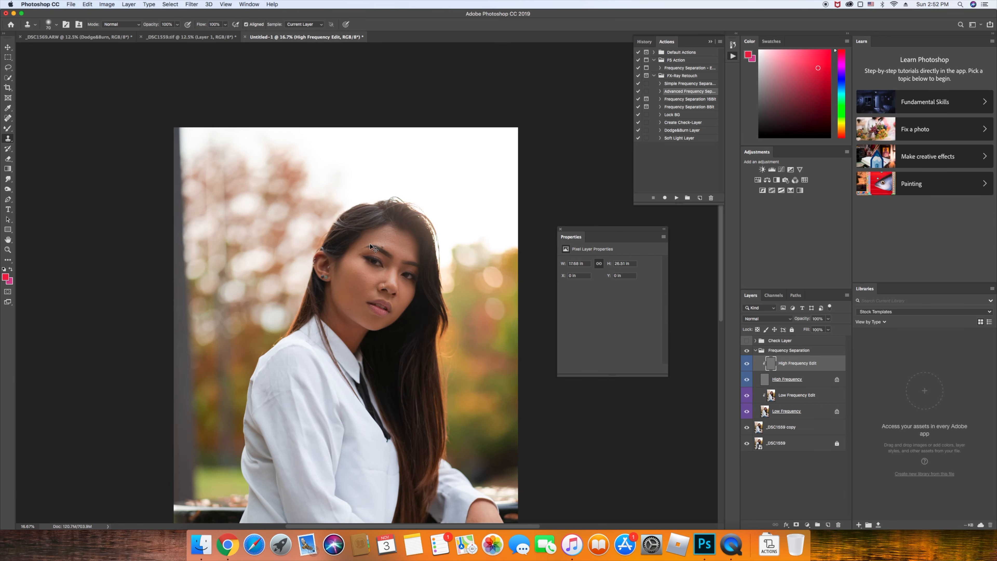
{"action": "key", "text": "super+plus"}
{"action": "key", "text": "super+plus"}
{"action": "key", "text": "super+plus"}
{"action": "key", "text": "super+plus"}
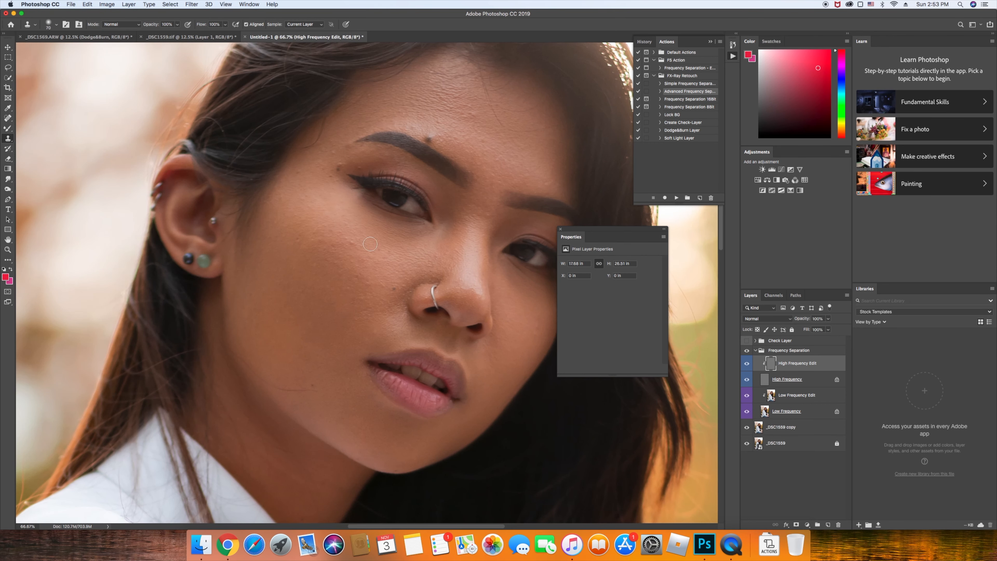
Blend the cheek tones on Low Frequency Edit and compare with the smoothing hidden
{"action": "key", "text": "b"}
{"action": "left_click", "coordinate": [826, 395]}
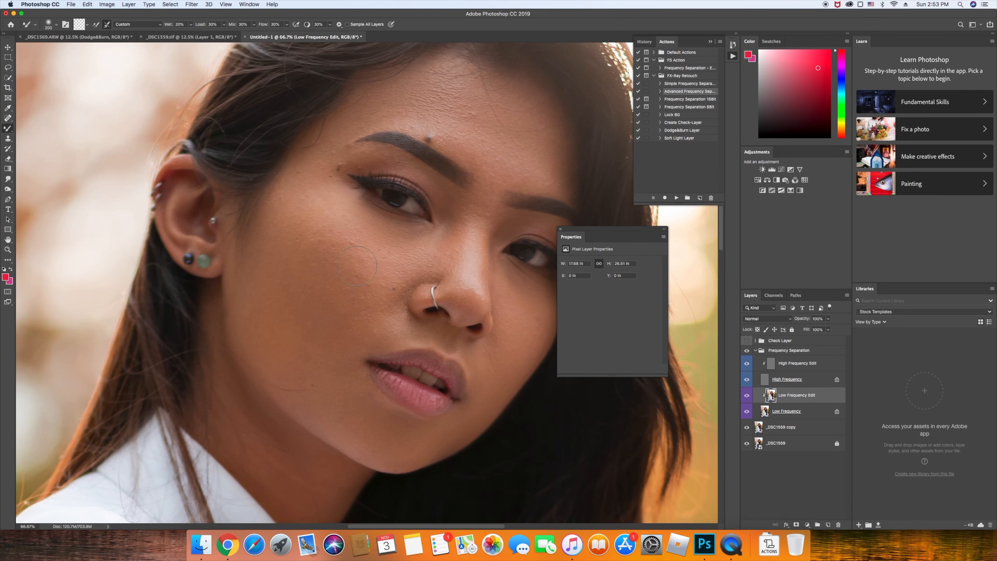
{"action": "mouse_move", "coordinate": [340, 261]}
{"action": "left_mouse_down"}
{"action": "mouse_move", "coordinate": [344, 296]}
{"action": "mouse_move", "coordinate": [309, 241]}
{"action": "mouse_move", "coordinate": [342, 294]}
{"action": "mouse_move", "coordinate": [330, 259]}
{"action": "mouse_move", "coordinate": [364, 292]}
{"action": "mouse_move", "coordinate": [353, 299]}
{"action": "mouse_move", "coordinate": [353, 290]}
{"action": "mouse_move", "coordinate": [349, 313]}
{"action": "mouse_move", "coordinate": [311, 297]}
{"action": "left_mouse_up"}
{"action": "left_click", "coordinate": [748, 396]}
{"action": "left_click", "coordinate": [747, 396]}
{"action": "left_click", "coordinate": [747, 396]}
{"action": "left_click", "coordinate": [748, 396]}
{"action": "left_click", "coordinate": [747, 396]}
Compare the whole face before and after retouching at full-photo view
{"action": "key", "text": "super+minus"}
{"action": "key", "text": "super+minus"}
{"action": "key", "text": "super+minus"}
{"action": "key", "text": "super+minus"}
{"action": "key", "text": "super+minus"}
{"action": "key", "text": "super+minus"}
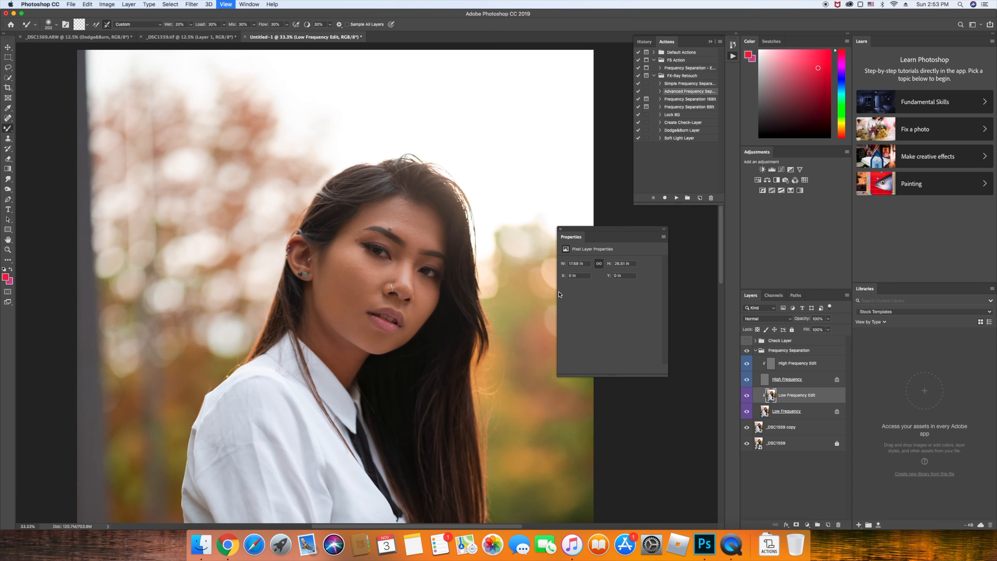
{"action": "key", "text": "super+plus"}
{"action": "key", "text": "super+plus"}
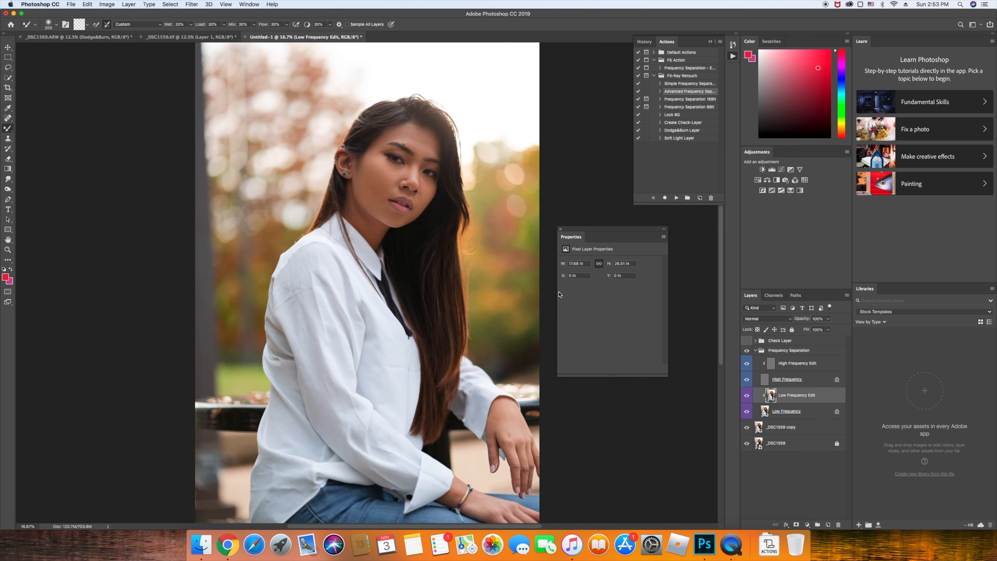
{"action": "left_click", "coordinate": [746, 444]}
{"action": "left_click", "coordinate": [746, 444]}
{"action": "left_click", "coordinate": [746, 445]}
{"action": "left_click", "coordinate": [746, 444]}
{"action": "left_click", "coordinate": [747, 445]}
{"action": "left_click", "coordinate": [747, 444]}
Collapse the Frequency Separation group and delete the Check Layer
{"action": "left_click", "coordinate": [756, 351]}
{"action": "left_click", "coordinate": [761, 341]}
{"action": "key", "text": "Delete"}
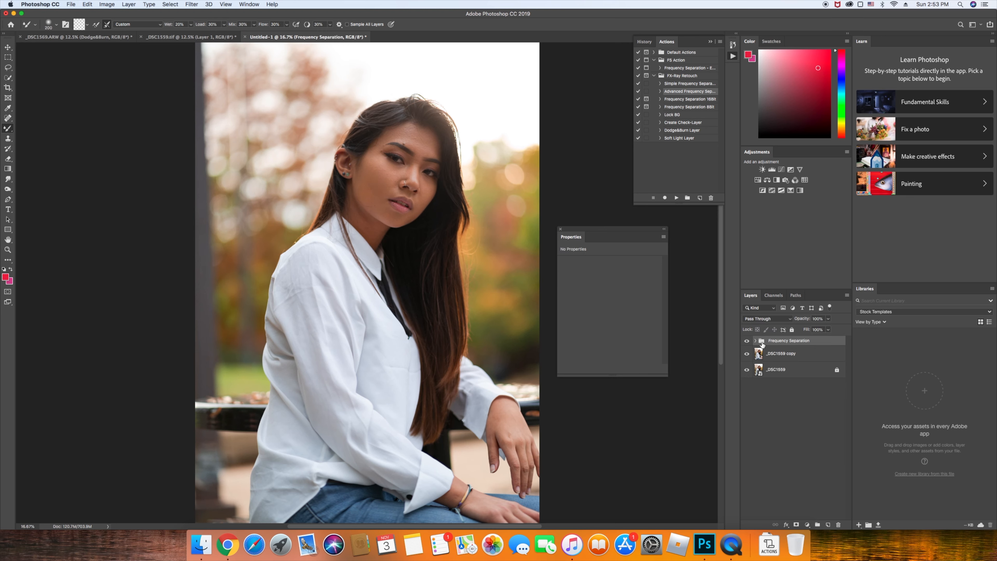
Add a Curves 1 adjustment layer via Layer > New Adjustment Layer > Curves
{"action": "left_click", "coordinate": [128, 4]}
{"action": "mouse_move", "coordinate": [204, 109]}
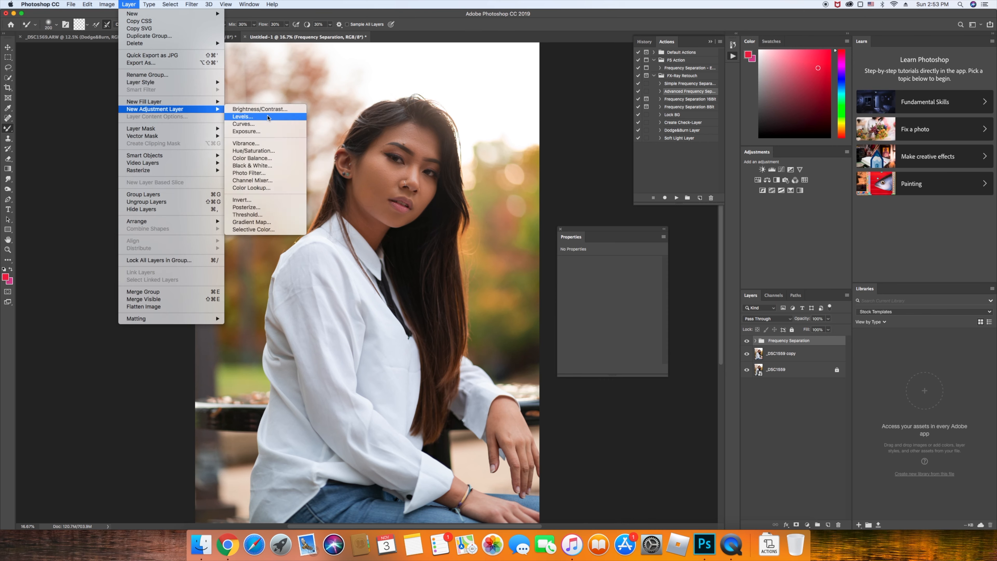
{"action": "left_click", "coordinate": [267, 125]}
{"action": "left_click", "coordinate": [568, 262]}
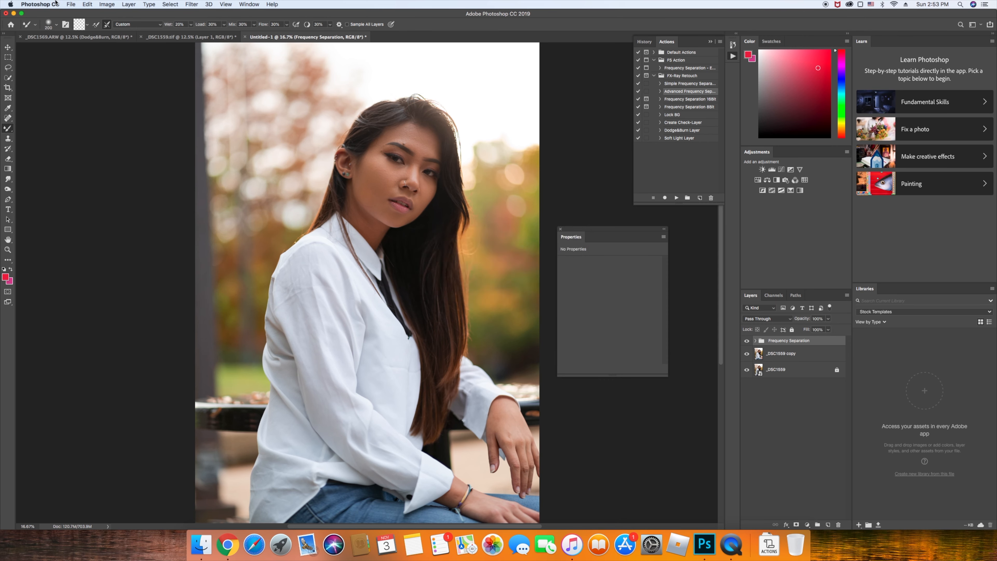
{"action": "left_click", "coordinate": [107, 4]}
{"action": "mouse_move", "coordinate": [178, 112]}
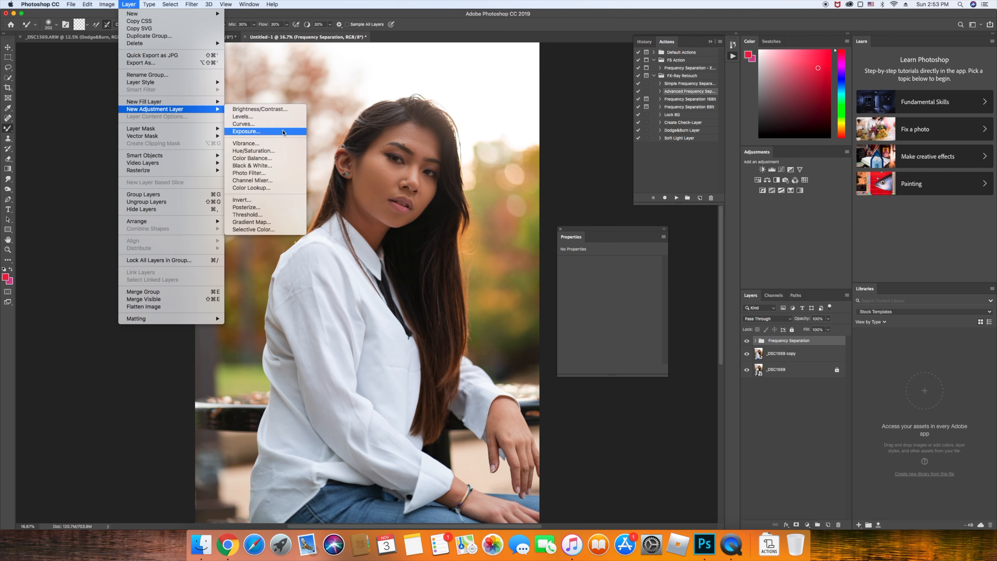
{"action": "left_click", "coordinate": [267, 125]}
{"action": "left_click", "coordinate": [572, 245]}
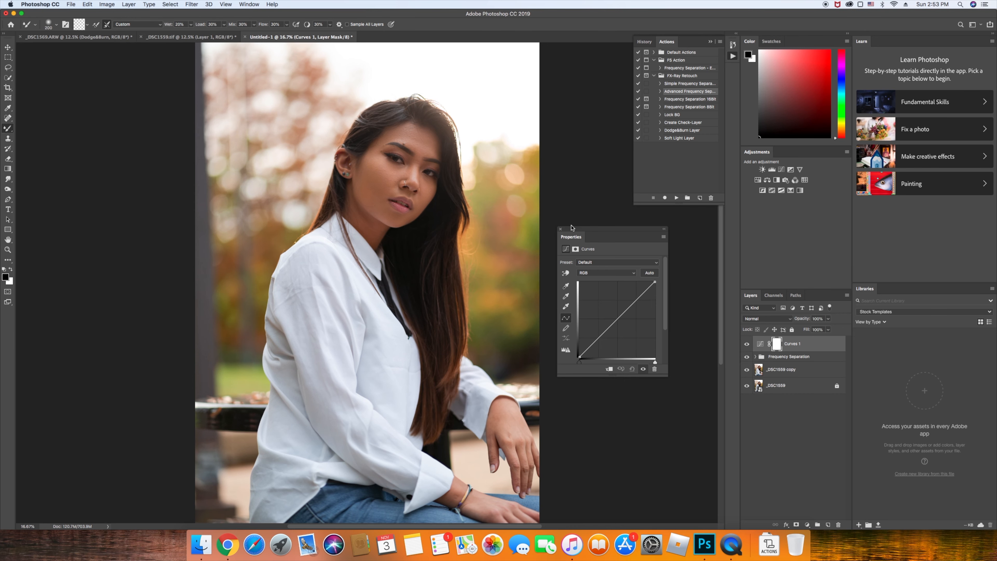
Shape the Red curve with three points, lifting its lower part and setting the black point
{"action": "left_click", "coordinate": [605, 272]}
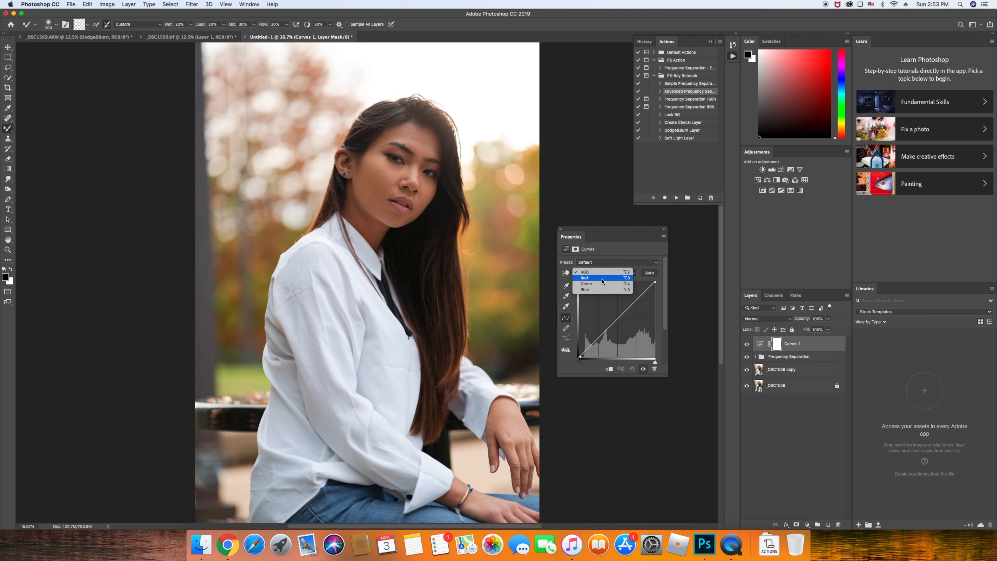
{"action": "left_click", "coordinate": [588, 277]}
{"action": "key", "text": "super+minus"}
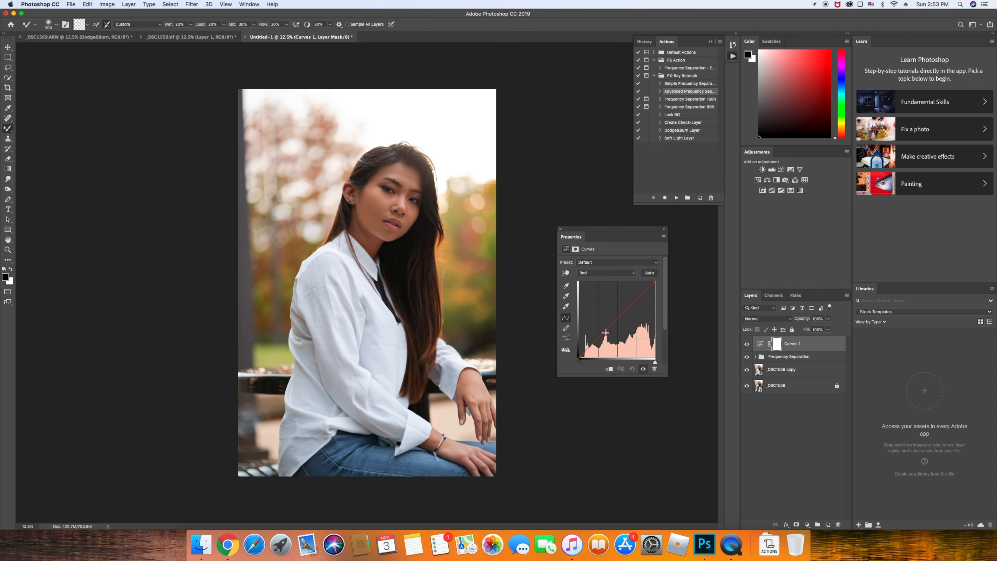
{"action": "left_click", "coordinate": [598, 337]}
{"action": "left_click", "coordinate": [615, 318]}
{"action": "left_click", "coordinate": [637, 298]}
{"action": "left_click_drag", "start_coordinate": [637, 298], "coordinate": [638, 299]}
{"action": "left_click_drag", "start_coordinate": [616, 318], "coordinate": [616, 317]}
{"action": "left_click_drag", "start_coordinate": [597, 337], "coordinate": [580, 356]}
{"action": "left_click_drag", "start_coordinate": [580, 356], "coordinate": [581, 356]}
{"action": "left_click_drag", "start_coordinate": [598, 337], "coordinate": [599, 339]}
Add three points to the Green curve and adjust its shadow point slightly
{"action": "left_click", "coordinate": [610, 275]}
{"action": "left_click", "coordinate": [608, 281]}
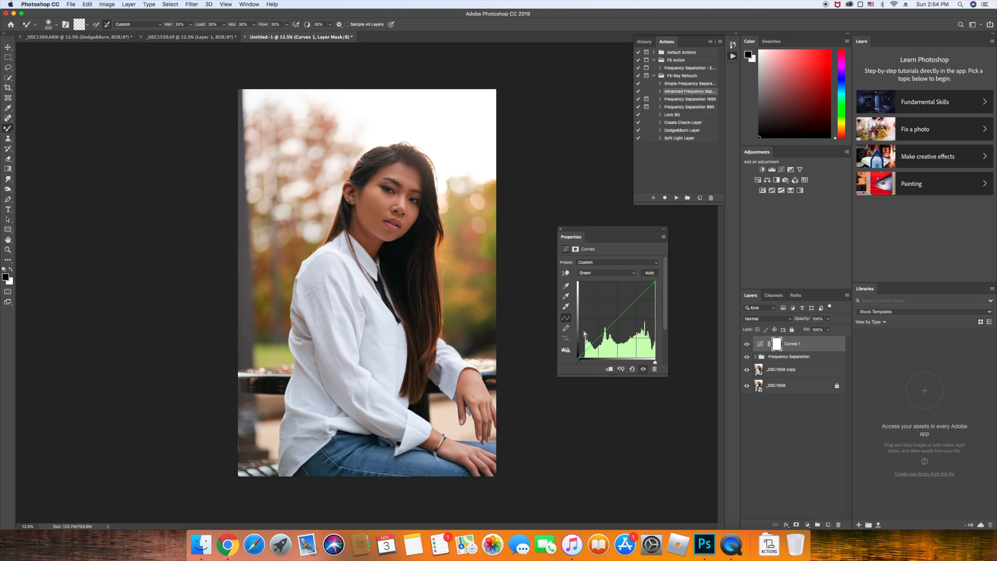
{"action": "left_click", "coordinate": [637, 299]}
{"action": "left_click_drag", "start_coordinate": [637, 299], "coordinate": [636, 300]}
{"action": "left_click", "coordinate": [618, 318]}
{"action": "left_click", "coordinate": [598, 337]}
{"action": "left_click_drag", "start_coordinate": [599, 337], "coordinate": [581, 355]}
Toggle Curves 1 on and off to compare the red and green adjustments
{"action": "left_click", "coordinate": [747, 344]}
{"action": "left_click", "coordinate": [747, 344]}
{"action": "left_click", "coordinate": [747, 344]}
{"action": "left_click", "coordinate": [747, 344]}
{"action": "left_click", "coordinate": [747, 344]}
{"action": "left_click", "coordinate": [746, 344]}
Add a point to the Blue curve, shift its black point right, and compare the grade
{"action": "left_click", "coordinate": [618, 272]}
{"action": "left_click", "coordinate": [619, 280]}
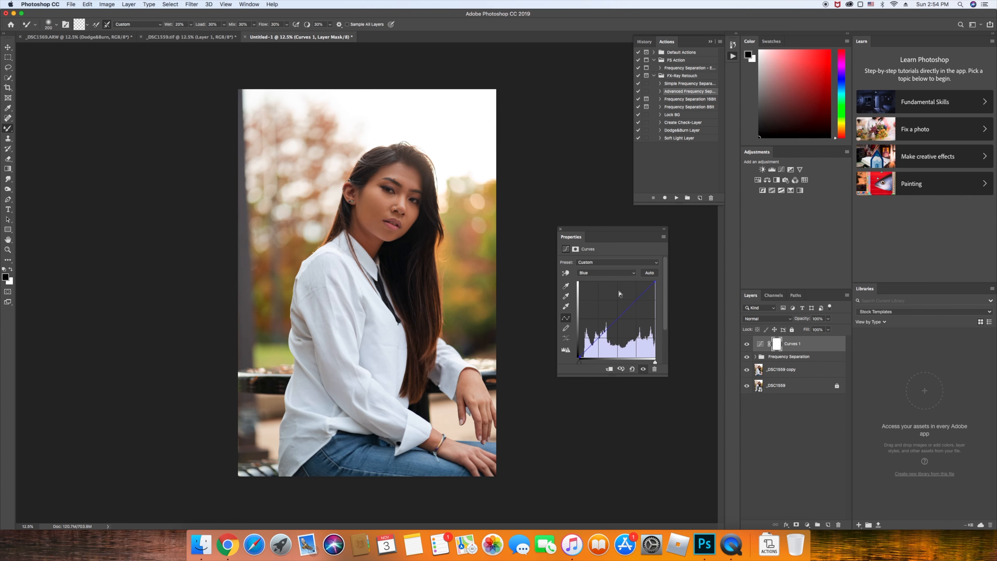
{"action": "left_click_drag", "start_coordinate": [617, 315], "coordinate": [635, 299]}
{"action": "left_click_drag", "start_coordinate": [582, 355], "coordinate": [581, 357]}
{"action": "left_click", "coordinate": [747, 344]}
{"action": "left_click", "coordinate": [746, 344]}
{"action": "left_click", "coordinate": [747, 345]}
{"action": "left_click", "coordinate": [746, 344]}
{"action": "left_click", "coordinate": [746, 345]}
{"action": "left_click", "coordinate": [746, 345]}
{"action": "left_click", "coordinate": [135, 3]}
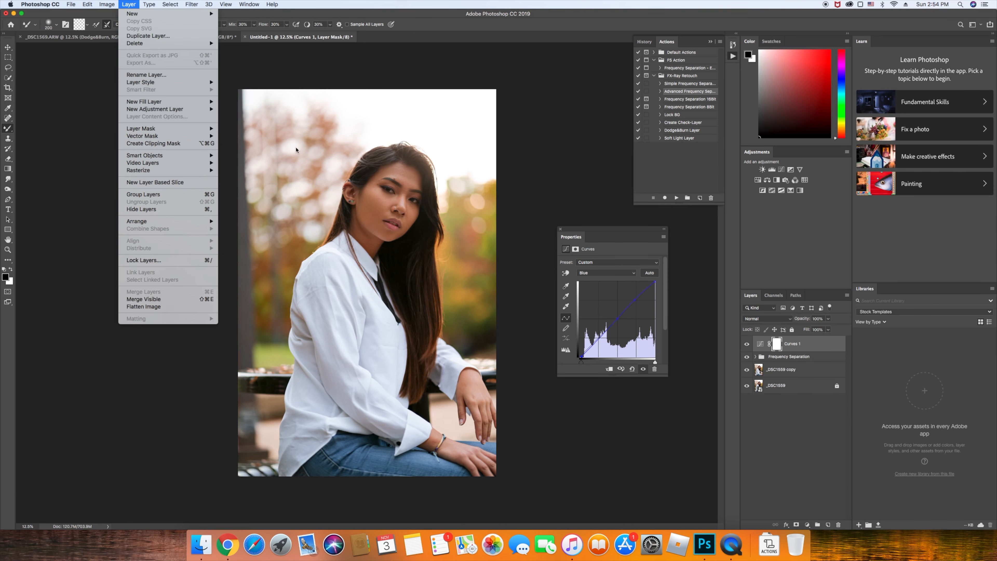
Add a Curves 2 layer with a gentle S-curve: midpoint anchored, highlights raised, shadows lowered
{"action": "mouse_move", "coordinate": [176, 110]}
{"action": "left_click", "coordinate": [237, 124]}
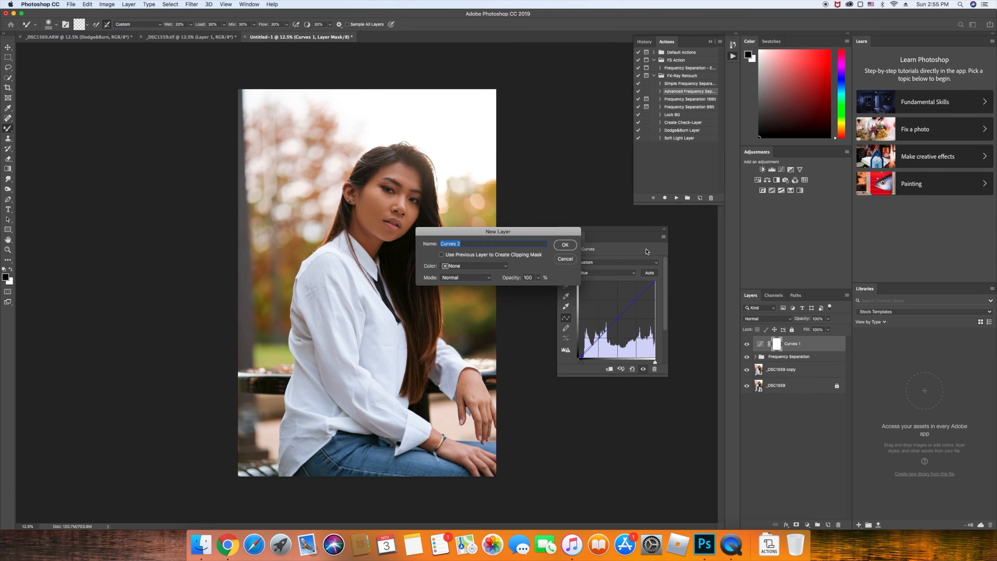
{"action": "left_click", "coordinate": [569, 251]}
{"action": "left_click", "coordinate": [600, 274]}
{"action": "left_click", "coordinate": [621, 258]}
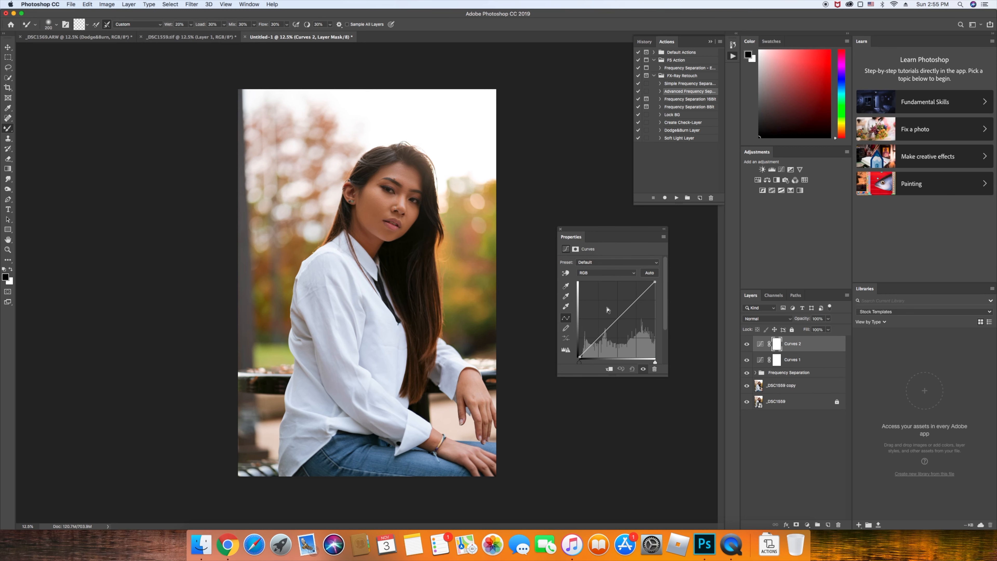
{"action": "left_click", "coordinate": [618, 319]}
{"action": "left_click", "coordinate": [636, 301]}
{"action": "left_click_drag", "start_coordinate": [637, 301], "coordinate": [637, 299]}
{"action": "left_click", "coordinate": [600, 337]}
{"action": "left_click_drag", "start_coordinate": [599, 338], "coordinate": [583, 356]}
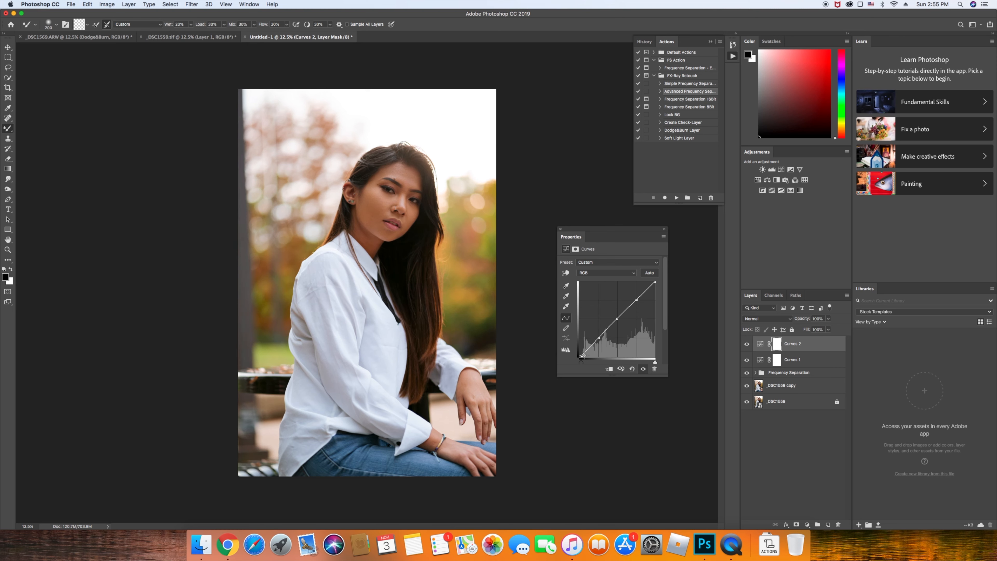
Toggle Curves 2 on and off to compare the portrait with and without it
{"action": "left_click", "coordinate": [746, 344]}
{"action": "left_click", "coordinate": [746, 344]}
{"action": "left_click", "coordinate": [746, 344]}
{"action": "left_click", "coordinate": [747, 344]}
{"action": "left_click", "coordinate": [746, 344]}
{"action": "left_click", "coordinate": [747, 345]}
{"action": "left_click", "coordinate": [747, 344]}
{"action": "left_click", "coordinate": [746, 344]}
{"action": "left_click", "coordinate": [128, 3]}
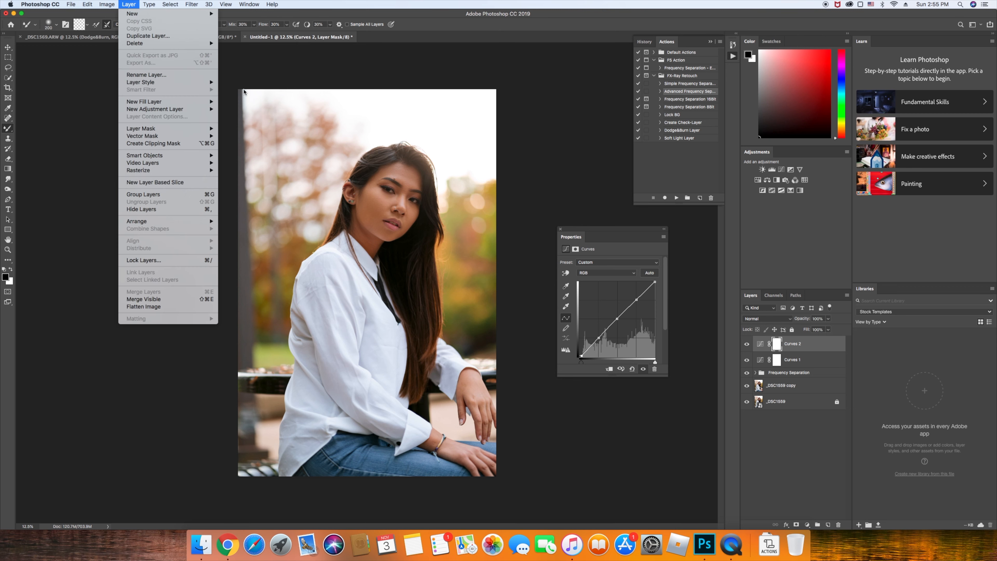
Add a Gradient Map adjustment layer and try a black-to-gold gradient preset
{"action": "mouse_move", "coordinate": [184, 109]}
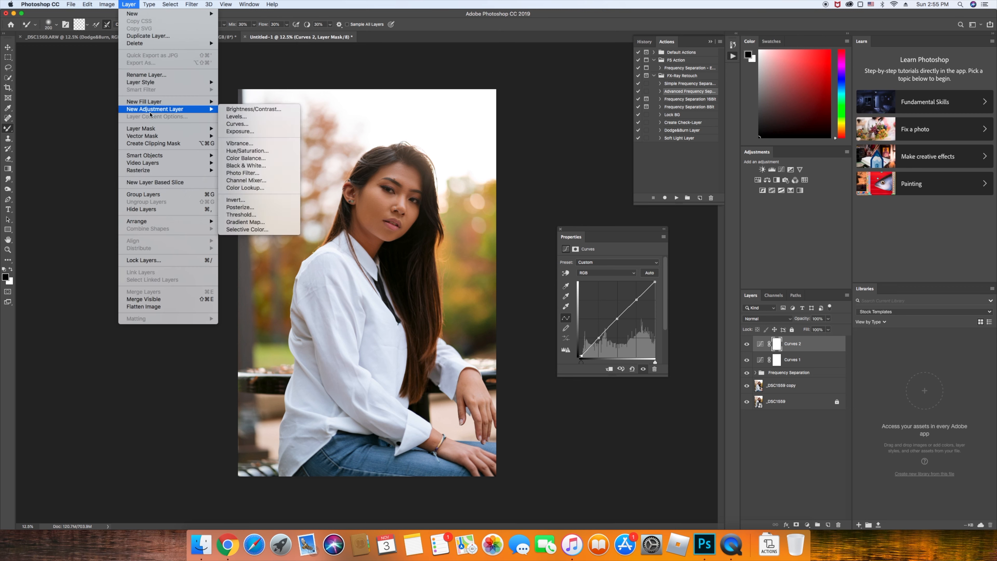
{"action": "left_click", "coordinate": [270, 222]}
{"action": "key", "text": "Return"}
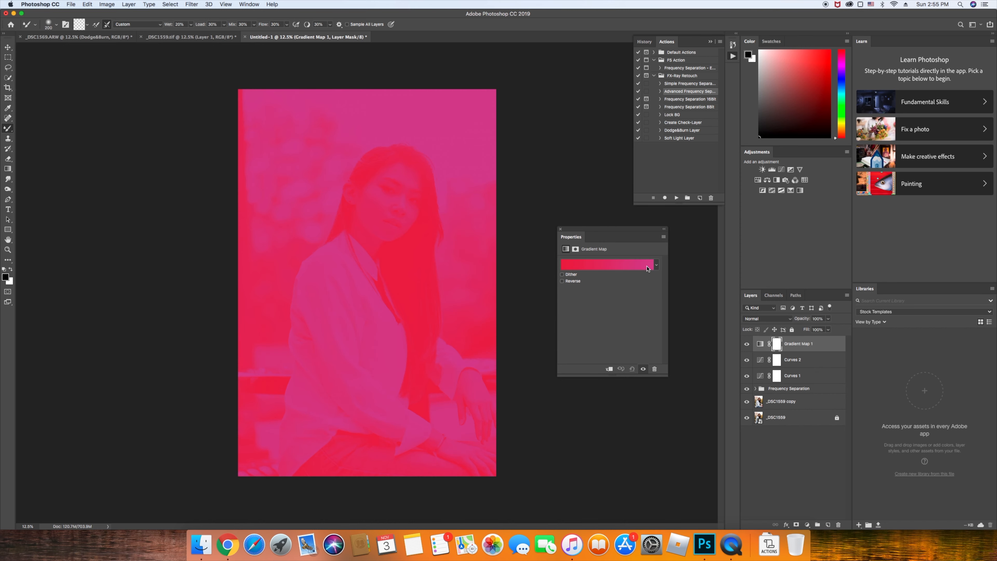
{"action": "left_click", "coordinate": [578, 282]}
{"action": "left_click", "coordinate": [578, 281]}
{"action": "left_click", "coordinate": [656, 266]}
{"action": "left_click", "coordinate": [595, 300]}
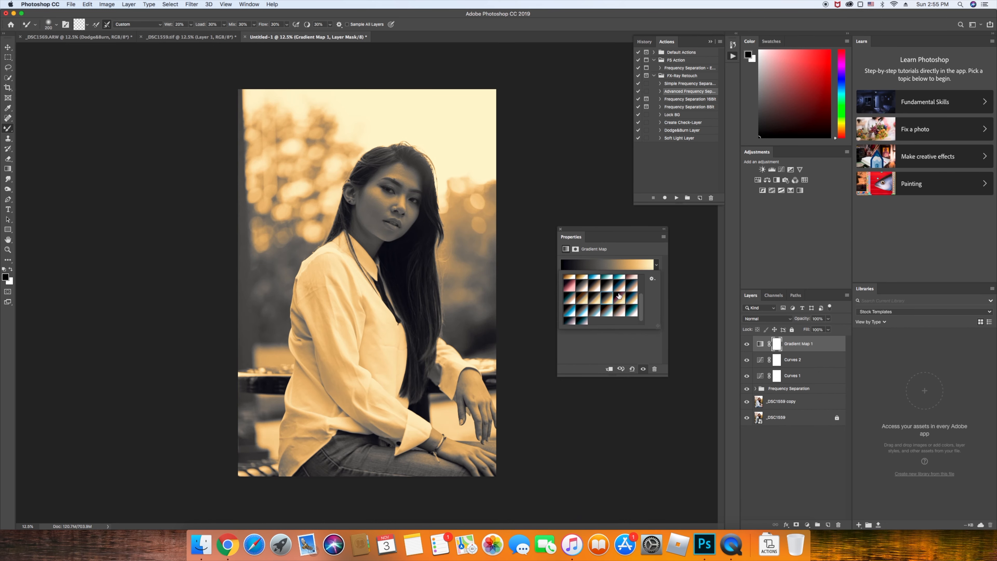
Browse further gradient presets, trying several blue-toned options
{"action": "left_click", "coordinate": [652, 280]}
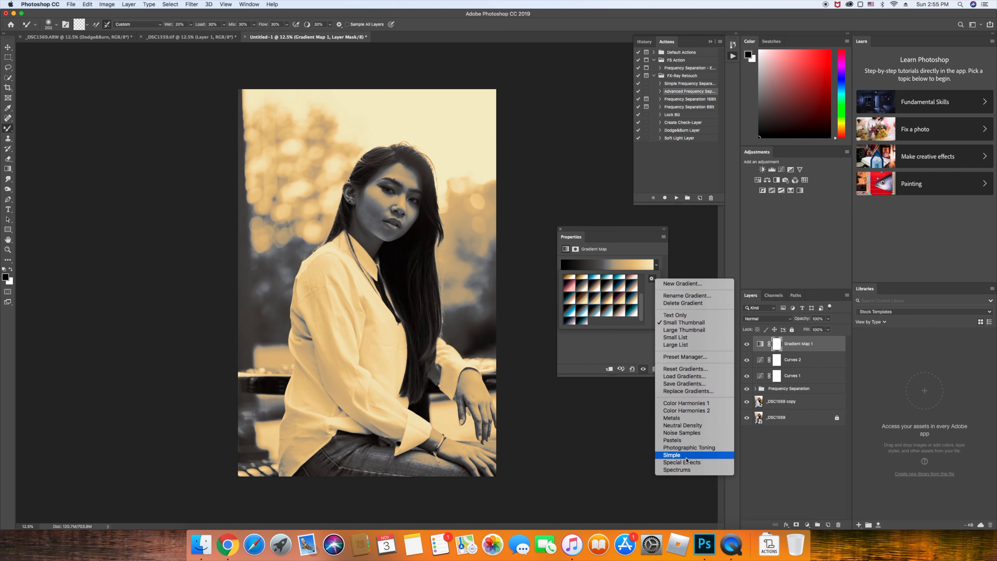
{"action": "left_click", "coordinate": [585, 313]}
{"action": "left_click", "coordinate": [585, 314]}
{"action": "left_click", "coordinate": [573, 314]}
{"action": "left_click", "coordinate": [579, 320]}
{"action": "left_click", "coordinate": [571, 302]}
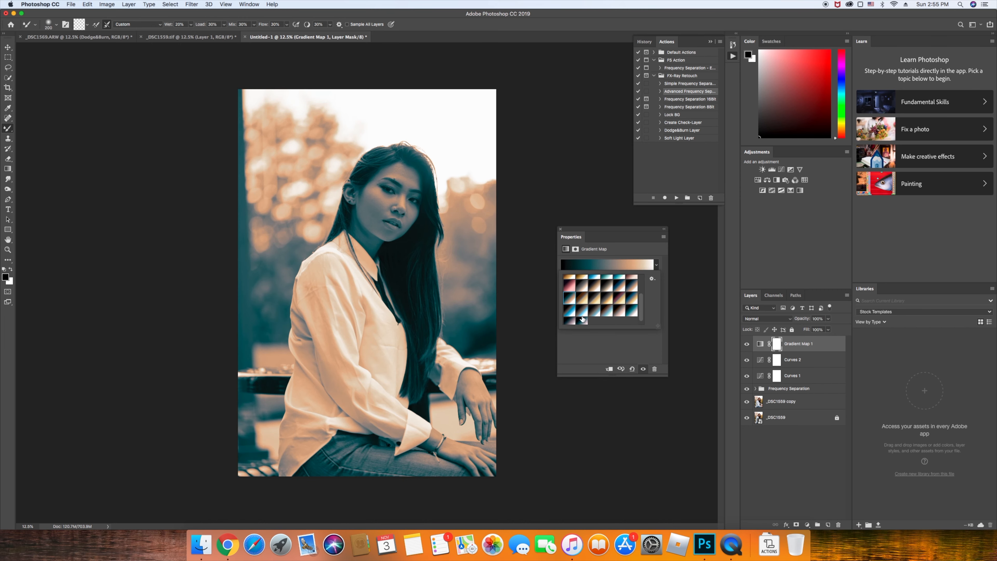
{"action": "left_click", "coordinate": [582, 317]}
{"action": "left_click", "coordinate": [583, 320]}
Blend the gradient map in Soft Light, apply the black-blue-gold gradient, and lower its opacity
{"action": "left_click", "coordinate": [751, 319]}
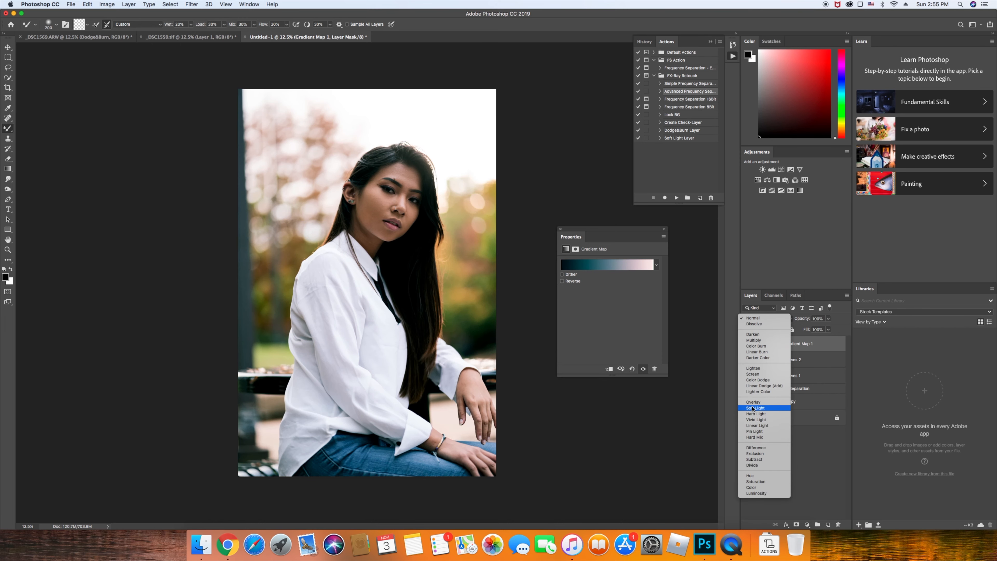
{"action": "left_click", "coordinate": [753, 409]}
{"action": "left_click", "coordinate": [658, 267]}
{"action": "left_click", "coordinate": [569, 299]}
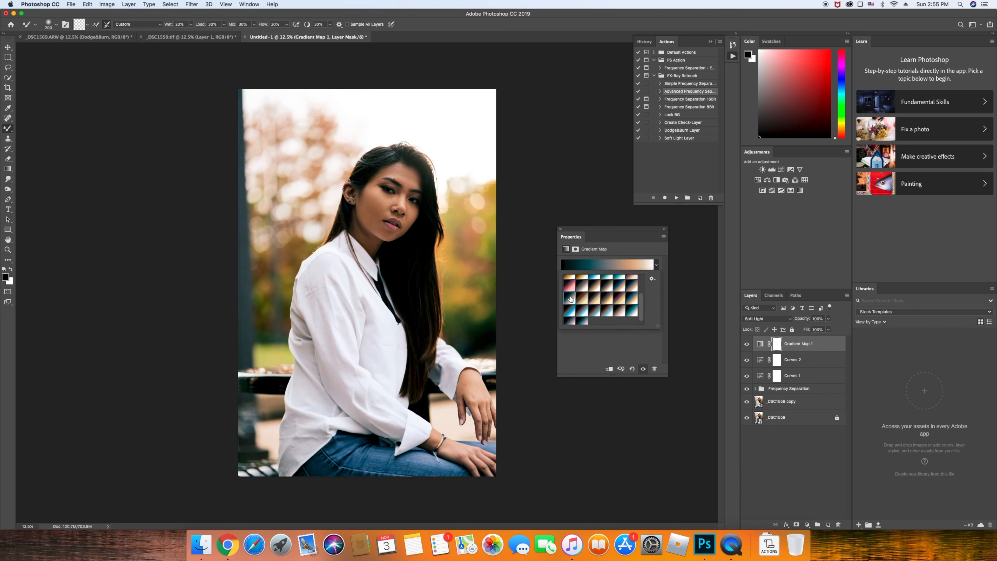
{"action": "left_click", "coordinate": [629, 301]}
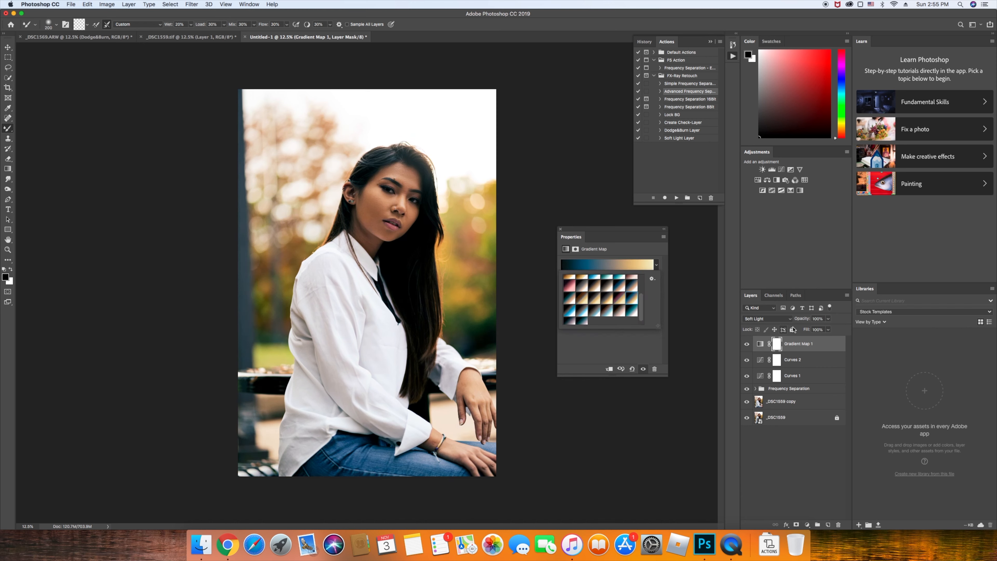
{"action": "mouse_move", "coordinate": [800, 318]}
{"action": "left_mouse_down"}
{"action": "mouse_move", "coordinate": [777, 323]}
{"action": "mouse_move", "coordinate": [791, 321]}
{"action": "left_mouse_up"}
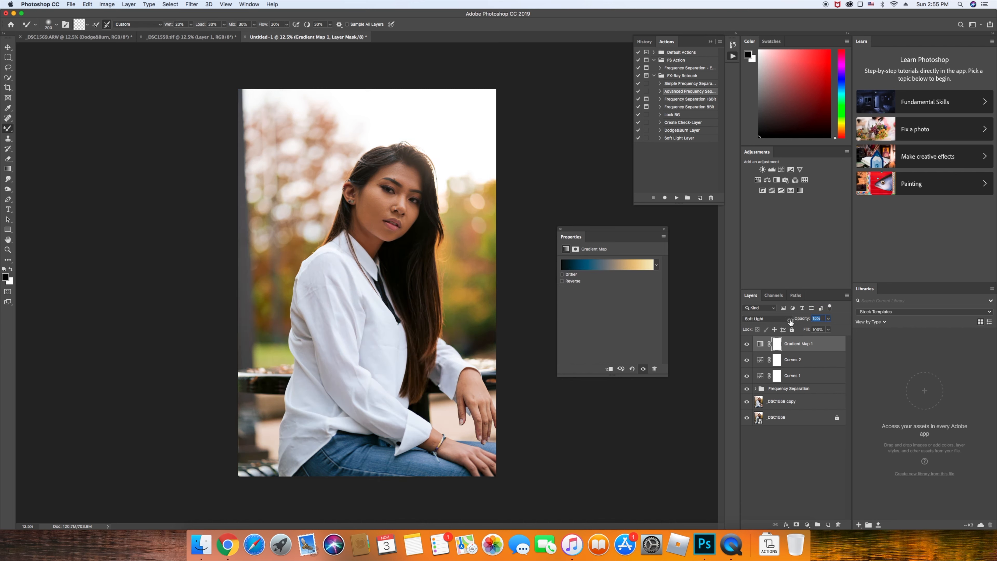
Toggle Gradient Map 1 repeatedly to compare the photo with and without it
{"action": "left_click", "coordinate": [747, 344]}
{"action": "left_click", "coordinate": [748, 344]}
{"action": "left_click", "coordinate": [748, 344]}
{"action": "left_click", "coordinate": [747, 344]}
{"action": "left_click", "coordinate": [747, 344]}
{"action": "left_click", "coordinate": [747, 344]}
{"action": "left_click", "coordinate": [748, 344]}
{"action": "left_click", "coordinate": [747, 344]}
{"action": "left_click", "coordinate": [747, 344]}
{"action": "left_click", "coordinate": [747, 344]}
{"action": "left_click", "coordinate": [748, 344]}
{"action": "left_click", "coordinate": [747, 344]}
{"action": "left_click", "coordinate": [747, 344]}
{"action": "left_click", "coordinate": [747, 344]}
{"action": "scroll", "coordinate": [390, 231], "scroll_direction": "up", "scroll_amount": 3}
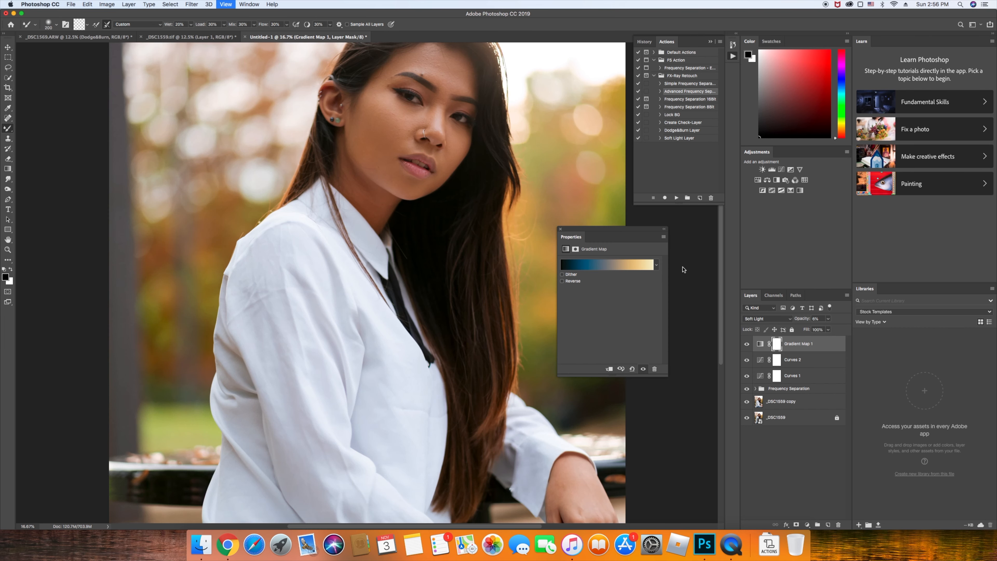
{"action": "scroll", "coordinate": [417, 278], "scroll_direction": "up", "scroll_amount": 5}
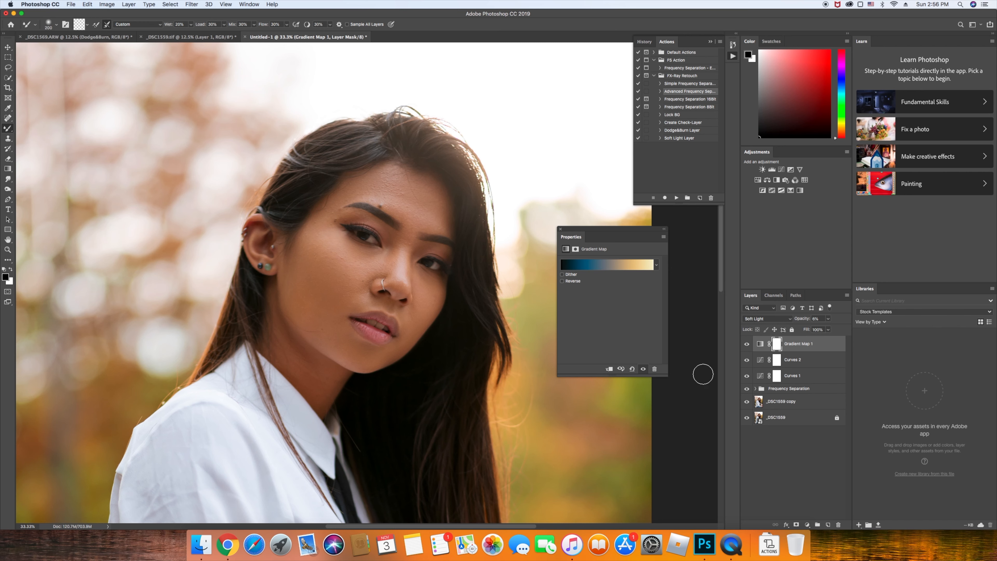
{"action": "left_click", "coordinate": [748, 344]}
{"action": "left_click", "coordinate": [748, 345]}
{"action": "key", "text": "super+minus"}
{"action": "key", "text": "super+minus"}
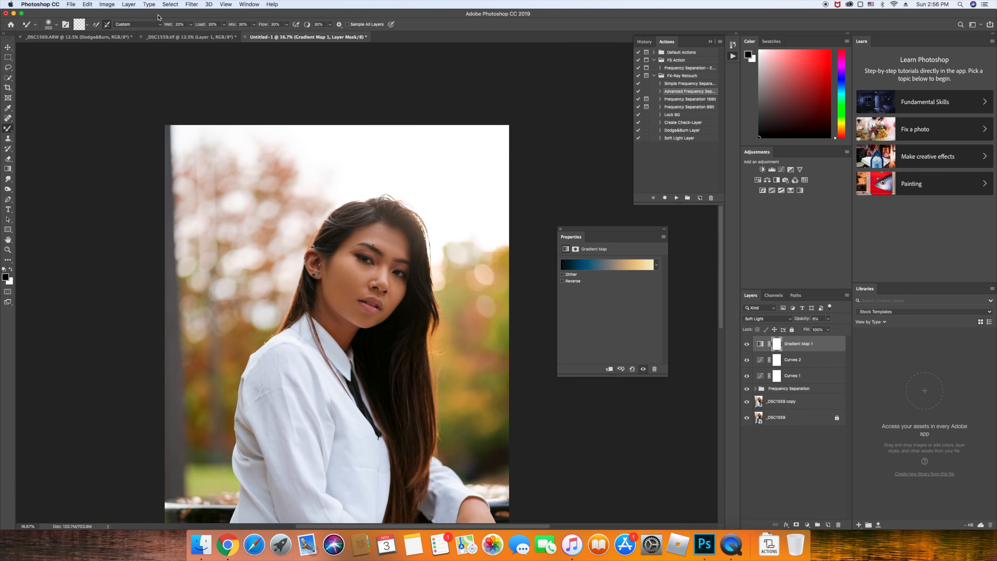
{"action": "left_click", "coordinate": [129, 4]}
Add a Color Balance 1 layer shifting the shadows to Red +4, Green −1, Yellow −2
{"action": "mouse_move", "coordinate": [180, 110]}
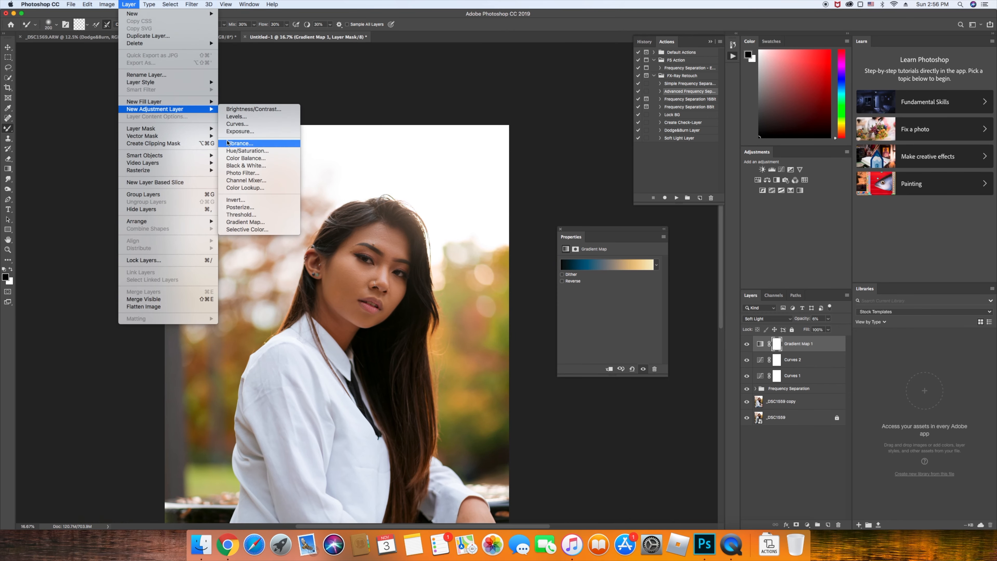
{"action": "left_click", "coordinate": [247, 159]}
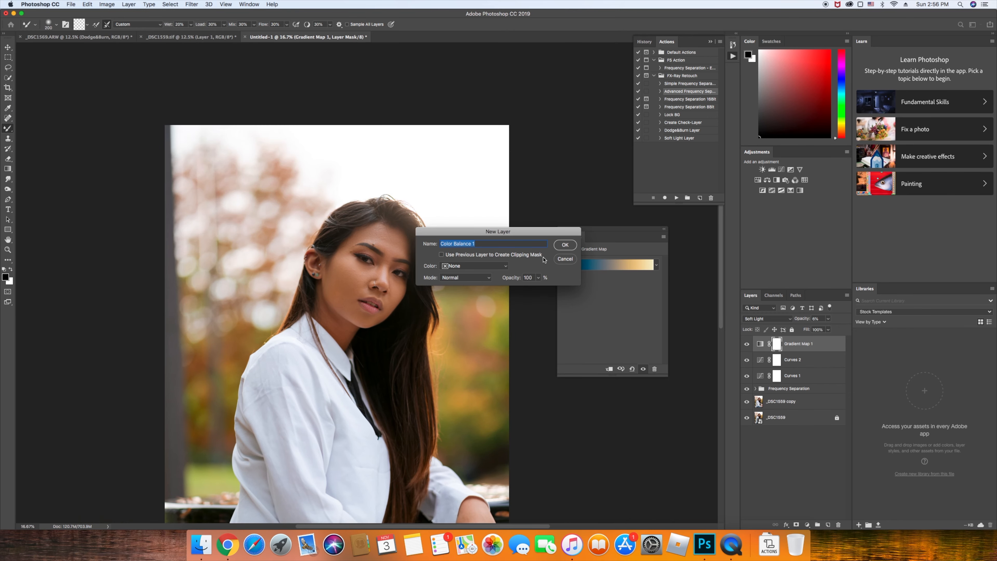
{"action": "key", "text": "Return"}
{"action": "left_click", "coordinate": [600, 262]}
{"action": "left_click", "coordinate": [599, 256]}
{"action": "key", "text": "super+minus"}
{"action": "key", "text": "super+plus"}
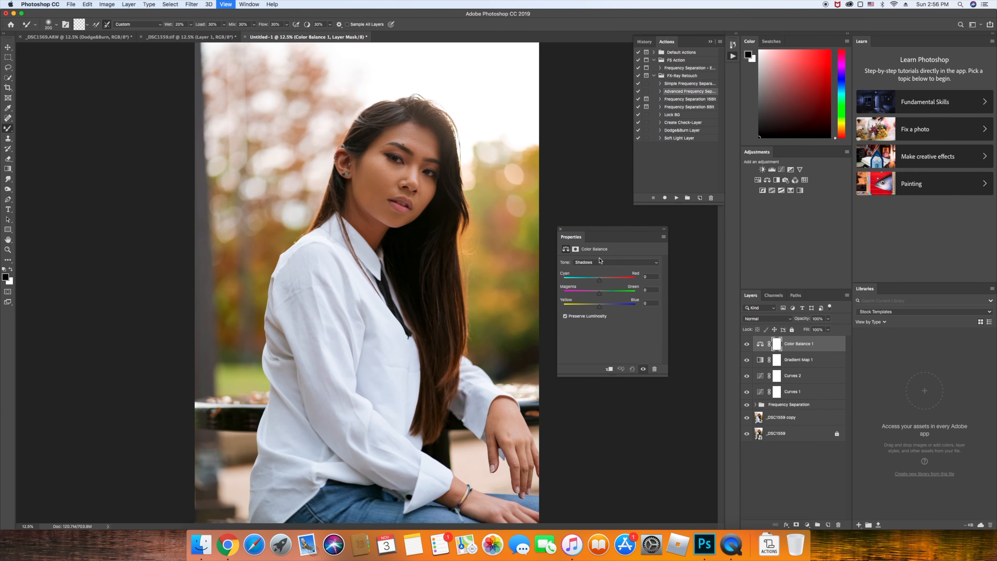
{"action": "left_click_drag", "start_coordinate": [599, 281], "coordinate": [600, 283]}
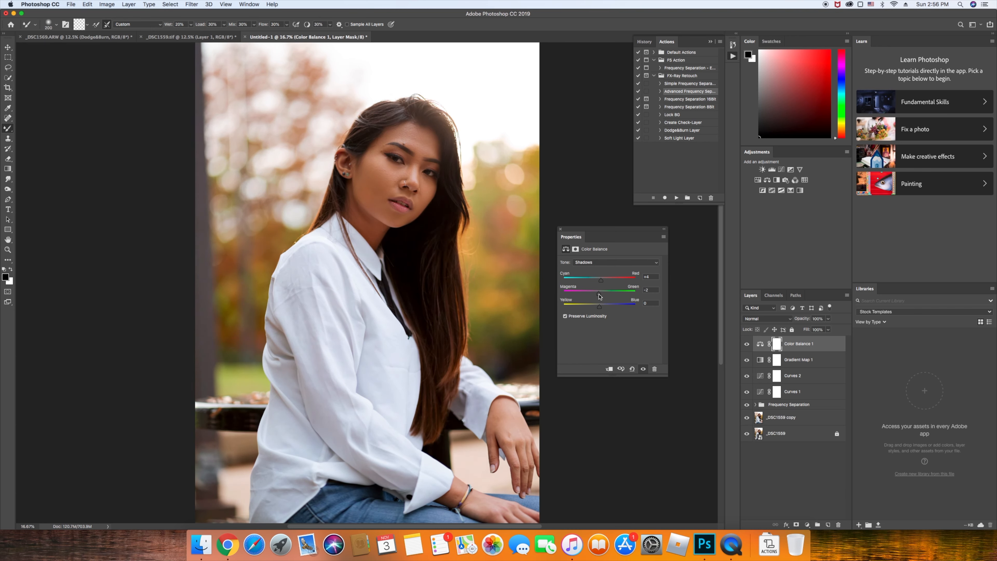
{"action": "left_click", "coordinate": [651, 289]}
{"action": "left_click_drag", "start_coordinate": [605, 308], "coordinate": [601, 309]}
{"action": "key", "text": "super+minus"}
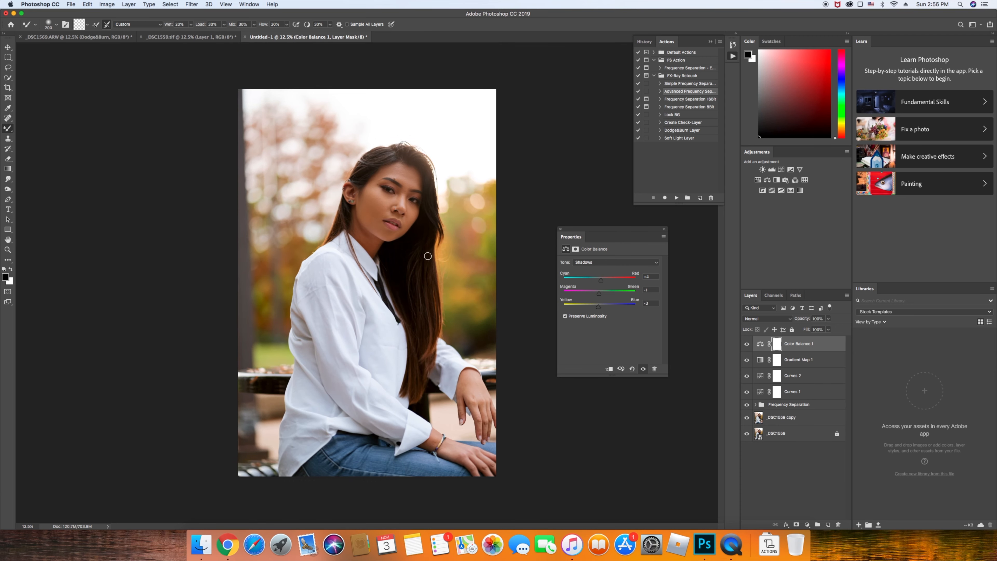
Toggle Color Balance 1 on and off to compare the shadow adjustment
{"action": "left_click", "coordinate": [746, 345]}
{"action": "left_click", "coordinate": [747, 344]}
{"action": "left_click", "coordinate": [746, 345]}
{"action": "left_click", "coordinate": [746, 345]}
{"action": "left_click", "coordinate": [746, 345]}
Compare the photo again with Color Balance 1 hidden and shown, leaving it visible
{"action": "left_click", "coordinate": [746, 344]}
{"action": "left_click", "coordinate": [746, 345]}
{"action": "left_click", "coordinate": [746, 345]}
{"action": "left_click", "coordinate": [592, 263]}
Shift the Color Balance midtones toward magenta
{"action": "left_click", "coordinate": [594, 269]}
{"action": "left_click_drag", "start_coordinate": [601, 282], "coordinate": [600, 284]}
{"action": "left_click_drag", "start_coordinate": [600, 294], "coordinate": [598, 295]}
{"action": "mouse_move", "coordinate": [603, 296]}
{"action": "left_mouse_down"}
{"action": "mouse_move", "coordinate": [553, 296]}
{"action": "mouse_move", "coordinate": [638, 296]}
{"action": "mouse_move", "coordinate": [602, 297]}
{"action": "left_mouse_up"}
Set the highlights to Cyan/Red −1, Magenta/Green +1, Yellow/Blue −4
{"action": "left_click", "coordinate": [601, 262]}
{"action": "left_click", "coordinate": [600, 271]}
{"action": "left_click_drag", "start_coordinate": [601, 282], "coordinate": [601, 295]}
{"action": "left_click", "coordinate": [747, 344]}
{"action": "left_click", "coordinate": [746, 344]}
{"action": "left_click", "coordinate": [746, 344]}
{"action": "left_click", "coordinate": [747, 344]}
{"action": "left_click", "coordinate": [747, 344]}
{"action": "left_click", "coordinate": [747, 345]}
{"action": "left_click", "coordinate": [746, 344]}
{"action": "left_click", "coordinate": [746, 344]}
{"action": "left_click", "coordinate": [746, 344]}
{"action": "left_click", "coordinate": [746, 344]}
{"action": "left_click", "coordinate": [747, 344]}
{"action": "left_click", "coordinate": [746, 344]}
{"action": "left_click", "coordinate": [746, 344]}
{"action": "left_click", "coordinate": [746, 344]}
{"action": "left_click", "coordinate": [129, 3]}
{"action": "mouse_move", "coordinate": [178, 109]}
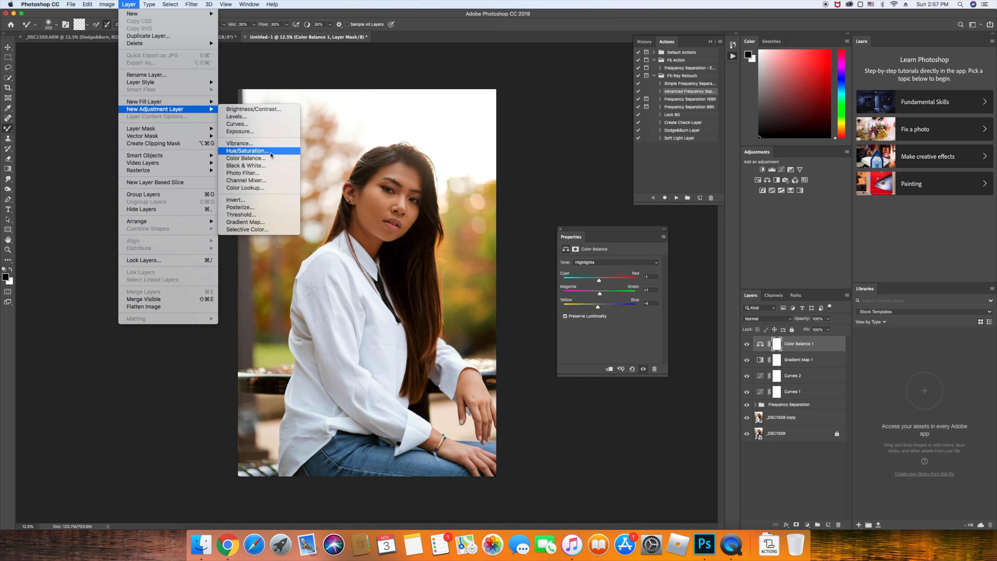
Add a Vibrance 1 layer on top with Vibrance +2 and Saturation +3
{"action": "left_click", "coordinate": [252, 143]}
{"action": "left_click", "coordinate": [568, 247]}
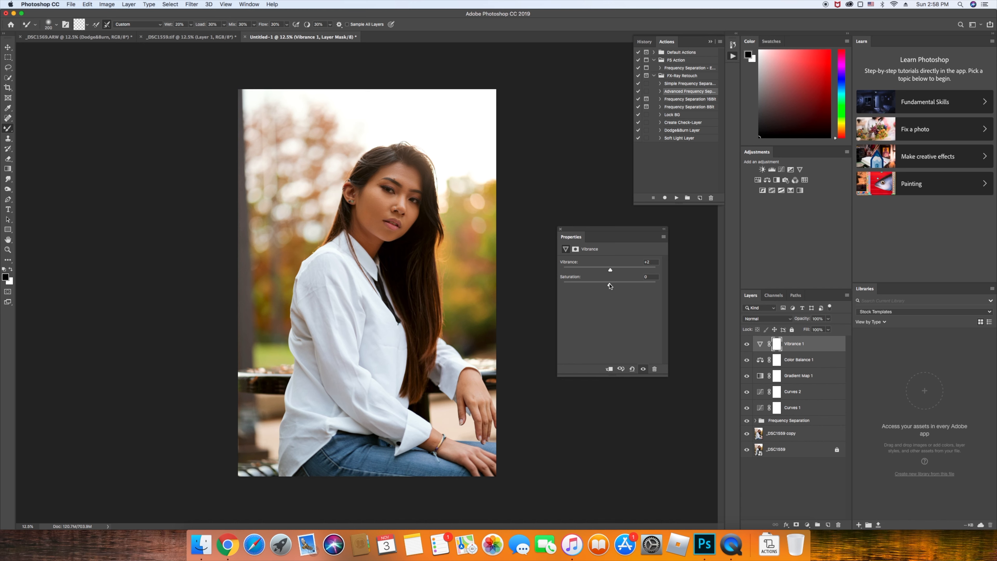
{"action": "left_click_drag", "start_coordinate": [608, 287], "coordinate": [602, 287]}
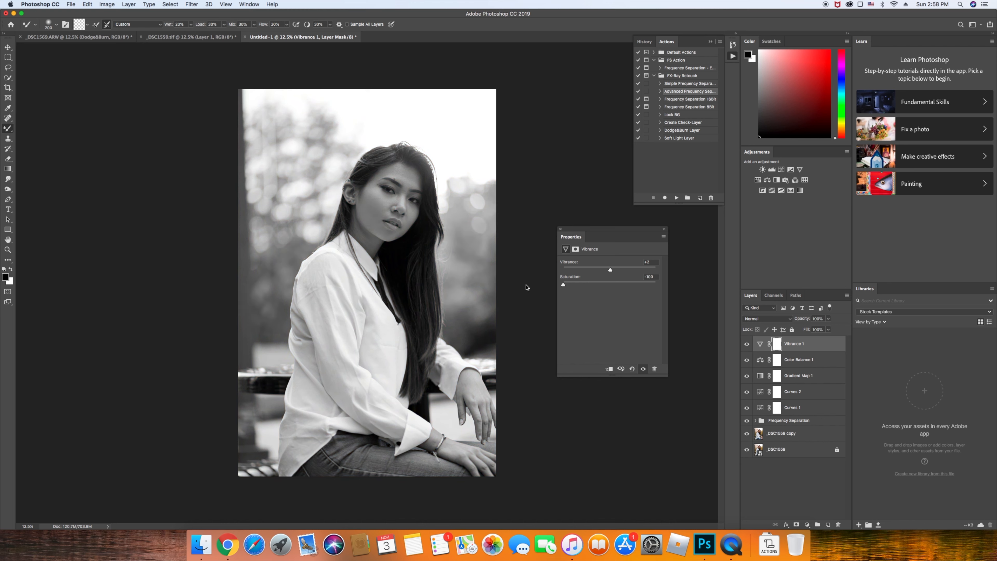
{"action": "left_click_drag", "start_coordinate": [563, 292], "coordinate": [589, 292]}
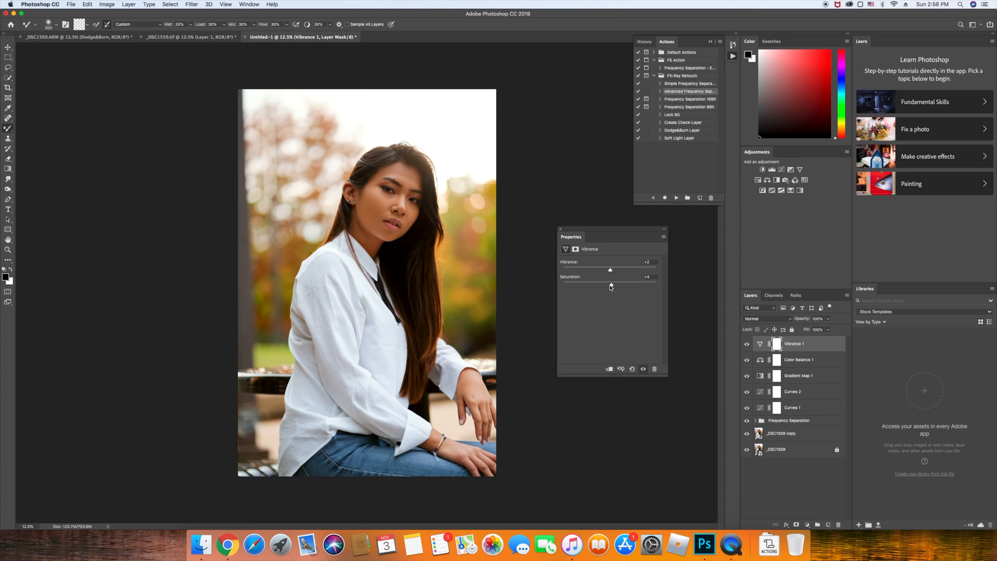
{"action": "left_click", "coordinate": [747, 345]}
Add a Brightness/Contrast 1 layer, nudge brightness up, set Contrast 4, and compare it on/off
{"action": "left_click", "coordinate": [129, 4]}
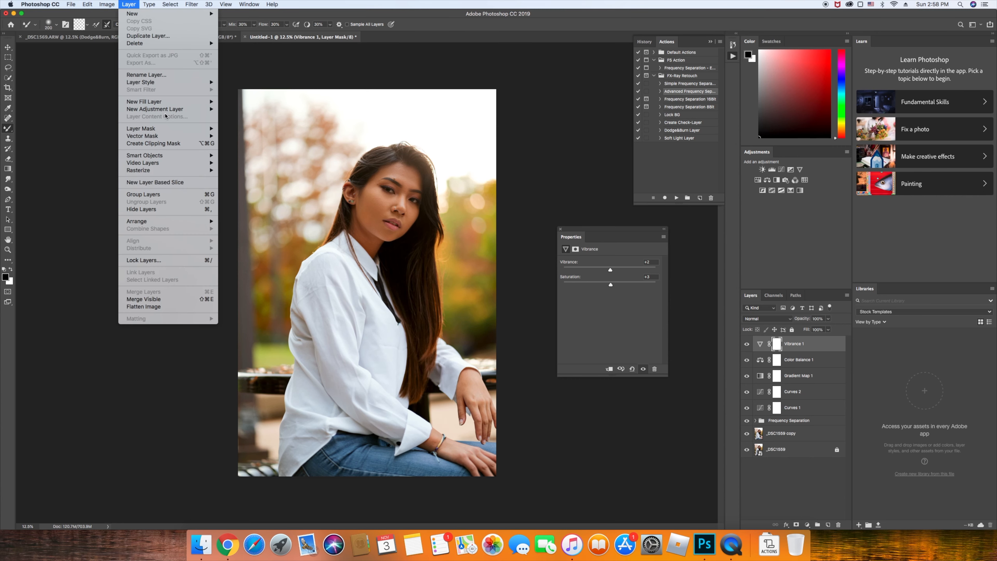
{"action": "mouse_move", "coordinate": [165, 109]}
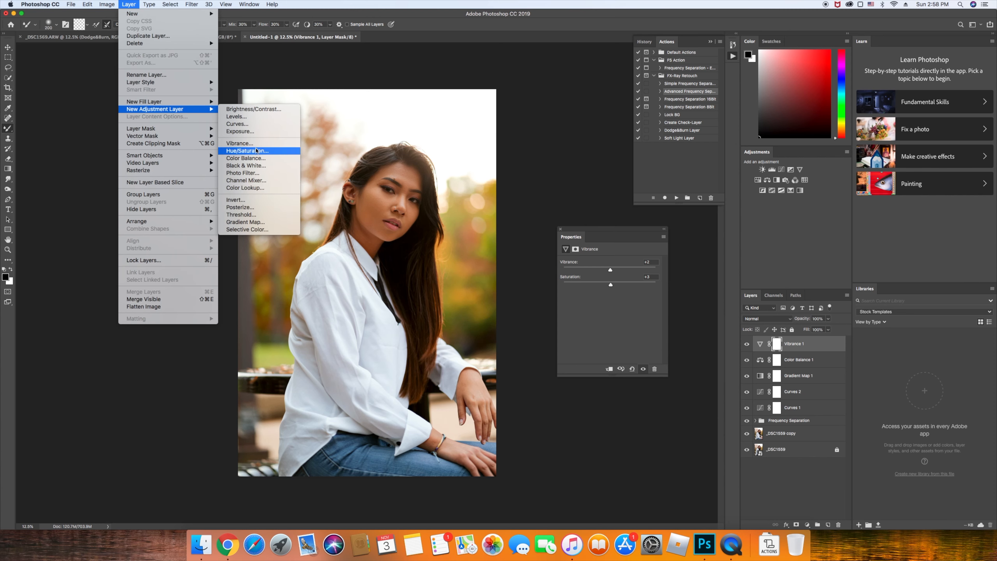
{"action": "left_click", "coordinate": [251, 109]}
{"action": "left_click", "coordinate": [565, 245]}
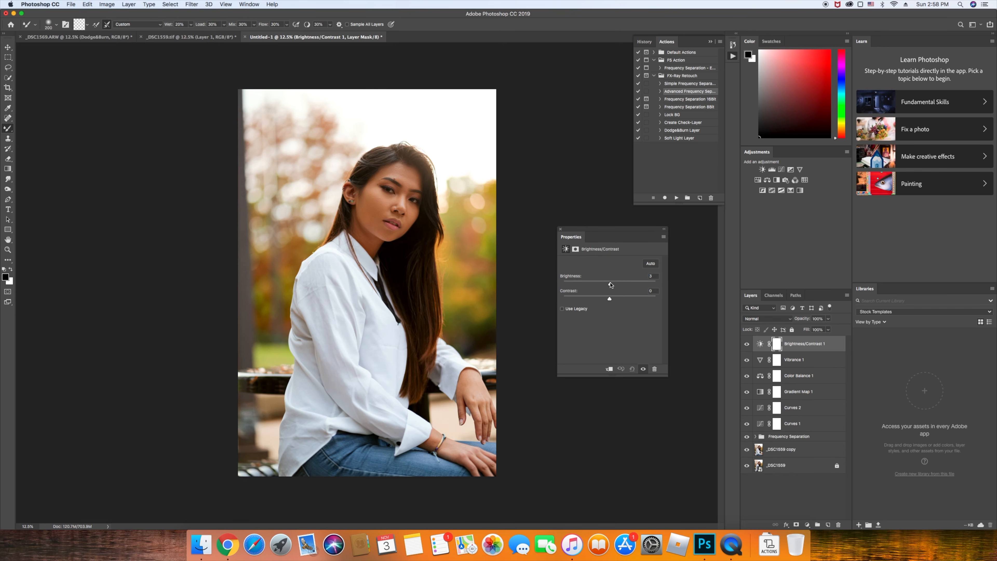
{"action": "left_click_drag", "start_coordinate": [611, 285], "coordinate": [612, 286]}
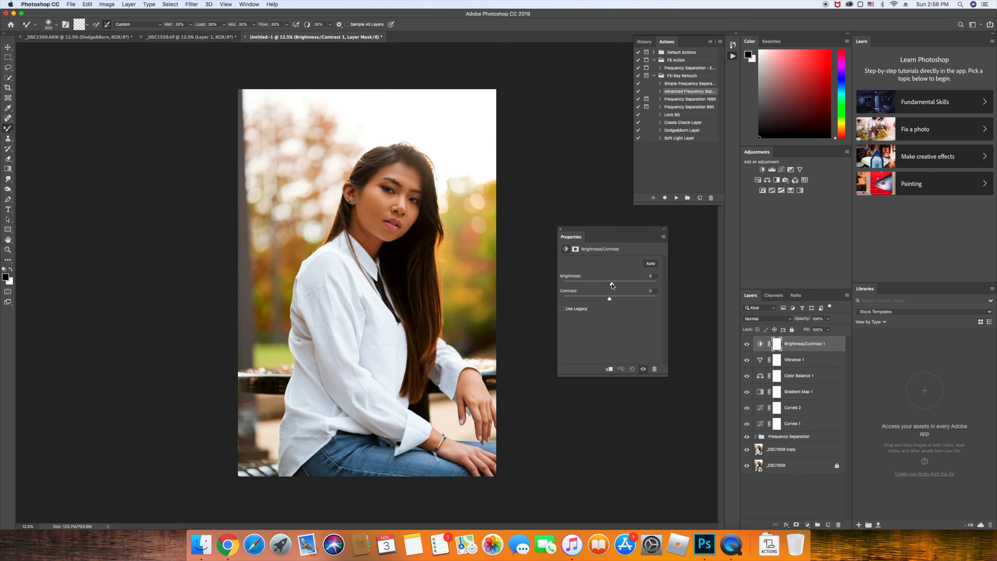
{"action": "key", "text": "F2"}
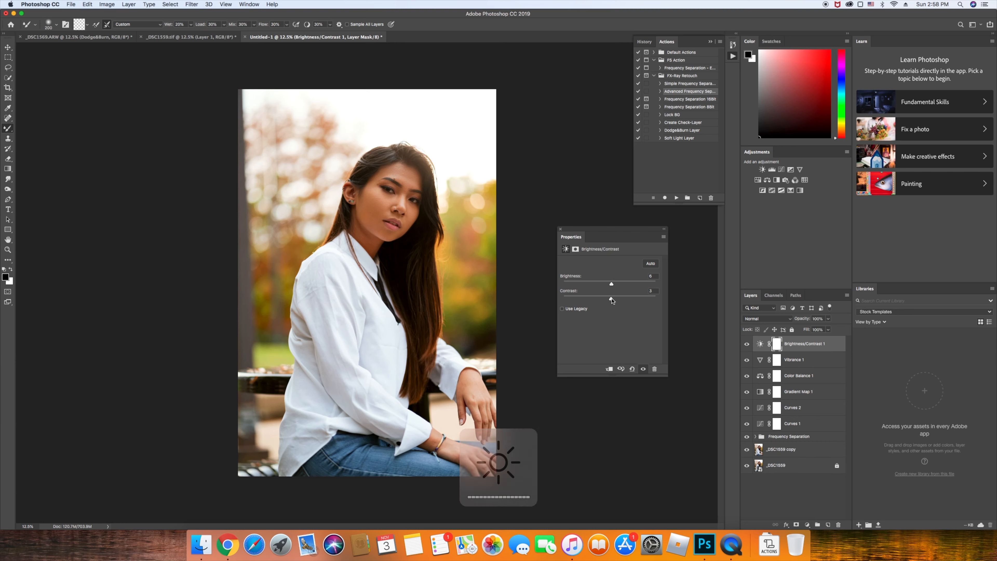
{"action": "mouse_move", "coordinate": [609, 300]}
{"action": "left_mouse_down"}
{"action": "mouse_move", "coordinate": [672, 304]}
{"action": "mouse_move", "coordinate": [611, 306]}
{"action": "left_mouse_up"}
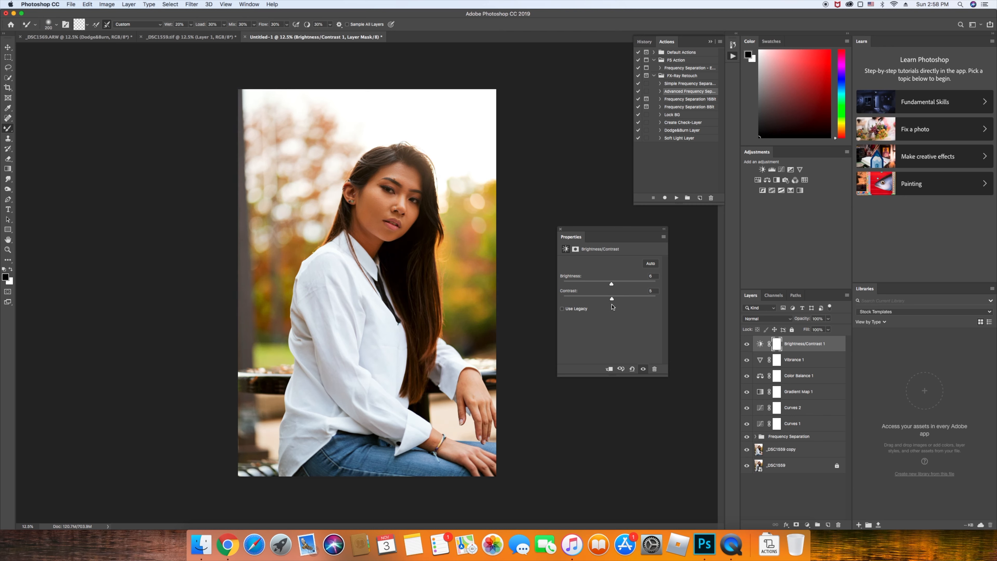
{"action": "left_click", "coordinate": [743, 350]}
{"action": "left_click", "coordinate": [743, 349]}
{"action": "left_click", "coordinate": [743, 349]}
{"action": "key", "text": "super+equal"}
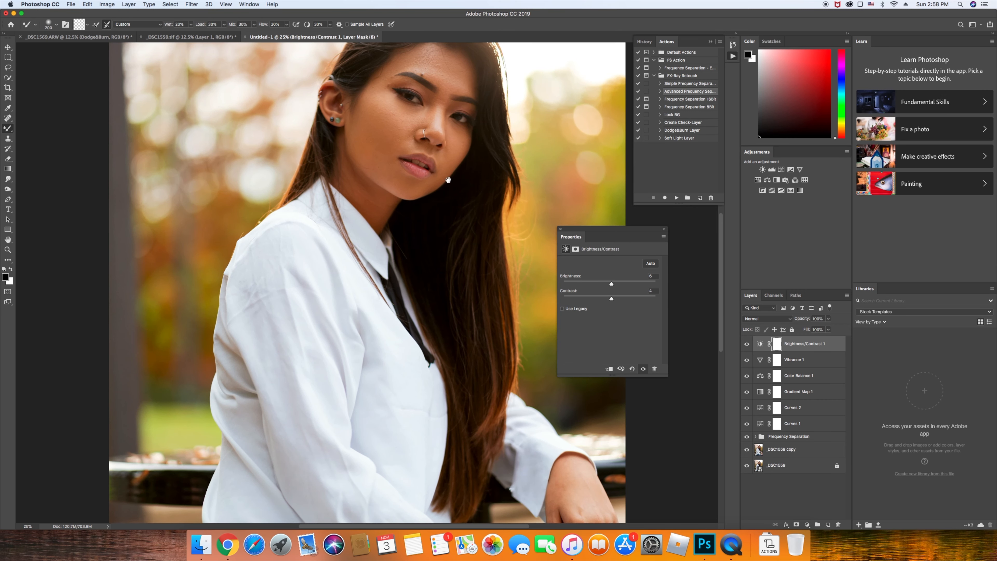
Zoom in on the face, group Curves 1 through Brightness/Contrast 1 into Group 1, and add an empty Layer 1
{"action": "left_click_drag", "start_coordinate": [434, 253], "coordinate": [387, 240]}
{"action": "scroll", "coordinate": [387, 241], "scroll_direction": "up", "scroll_amount": 3}
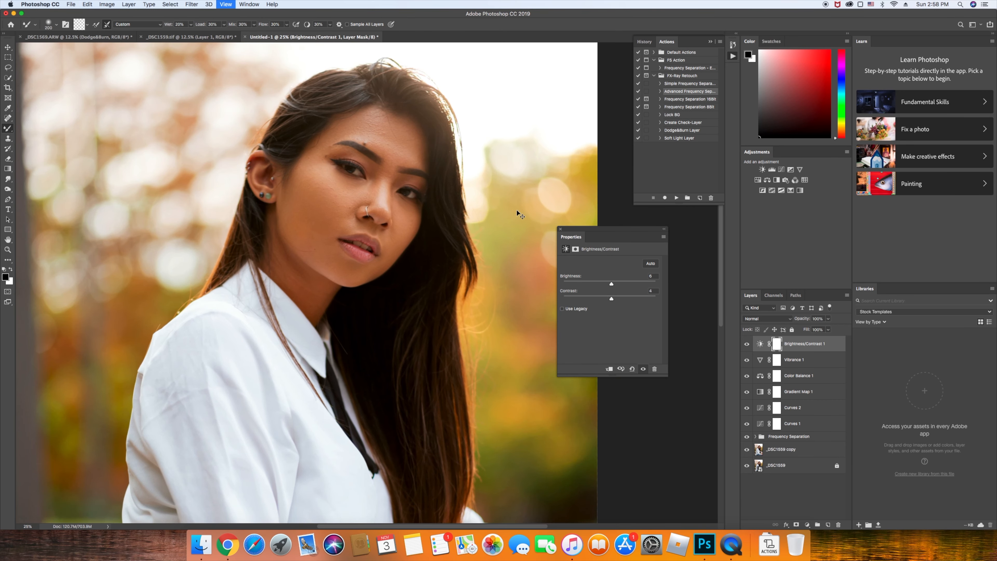
{"action": "key", "text": "super+equal"}
{"action": "left_click_drag", "start_coordinate": [480, 196], "coordinate": [416, 287]}
{"action": "left_click", "coordinate": [798, 423], "text": "shift"}
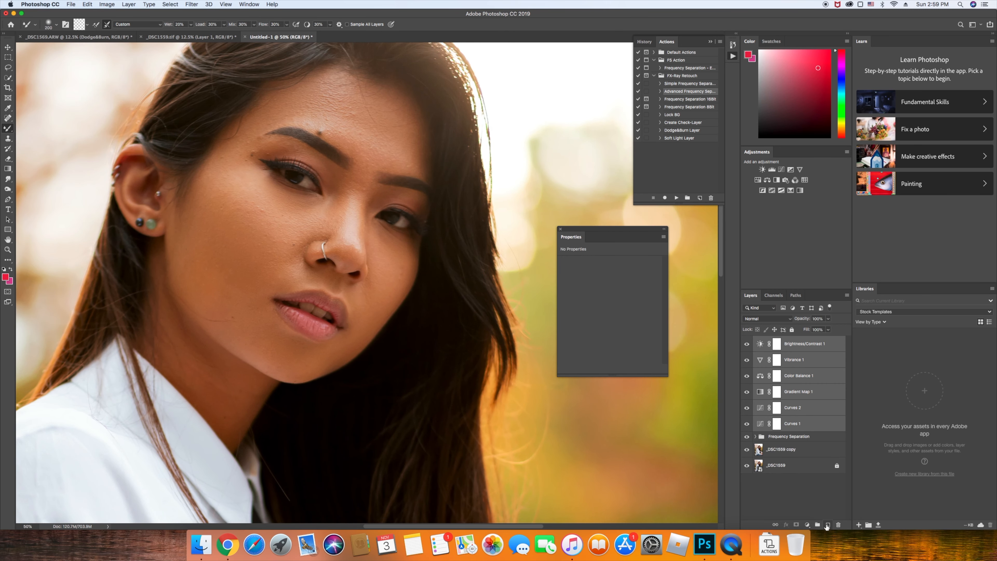
{"action": "left_click", "coordinate": [818, 525]}
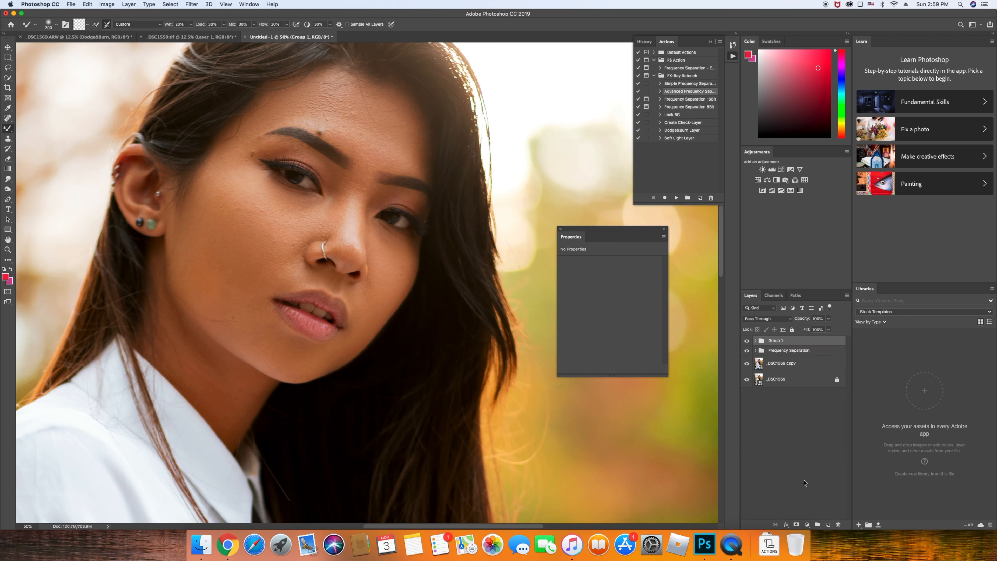
{"action": "left_click", "coordinate": [828, 525]}
{"action": "left_click_drag", "start_coordinate": [238, 256], "coordinate": [325, 276]}
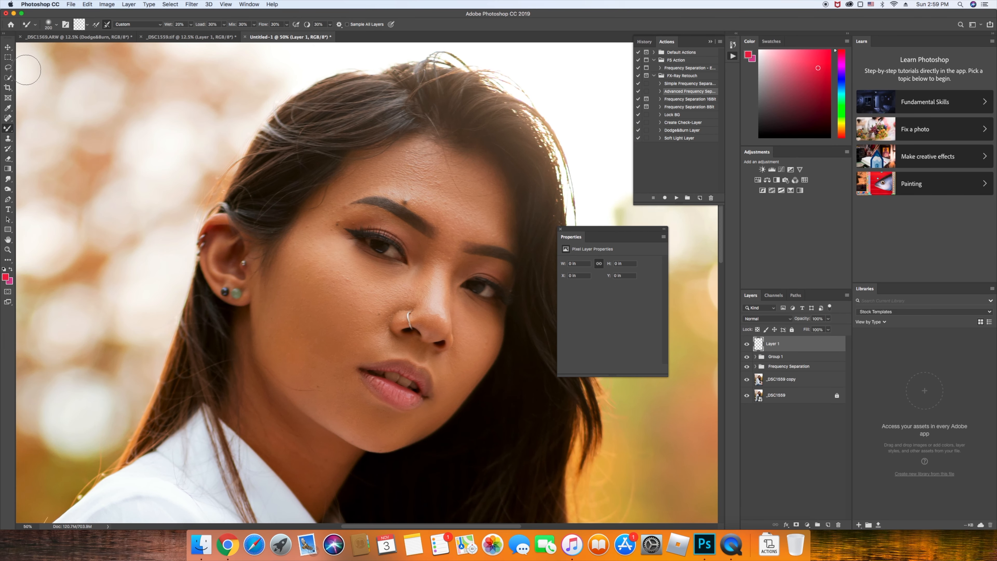
Try a red eyeshadow stroke on the upper eyelid with a smaller brush, then undo it
{"action": "left_click", "coordinate": [96, 24]}
{"action": "key", "text": "bracketleft"}
{"action": "key", "text": "bracketleft"}
{"action": "key", "text": "bracketleft"}
{"action": "key", "text": "bracketleft"}
{"action": "key", "text": "bracketleft"}
{"action": "key", "text": "bracketleft"}
{"action": "mouse_move", "coordinate": [409, 243]}
{"action": "left_mouse_down"}
{"action": "mouse_move", "coordinate": [419, 254]}
{"action": "mouse_move", "coordinate": [402, 237]}
{"action": "mouse_move", "coordinate": [351, 231]}
{"action": "left_mouse_up"}
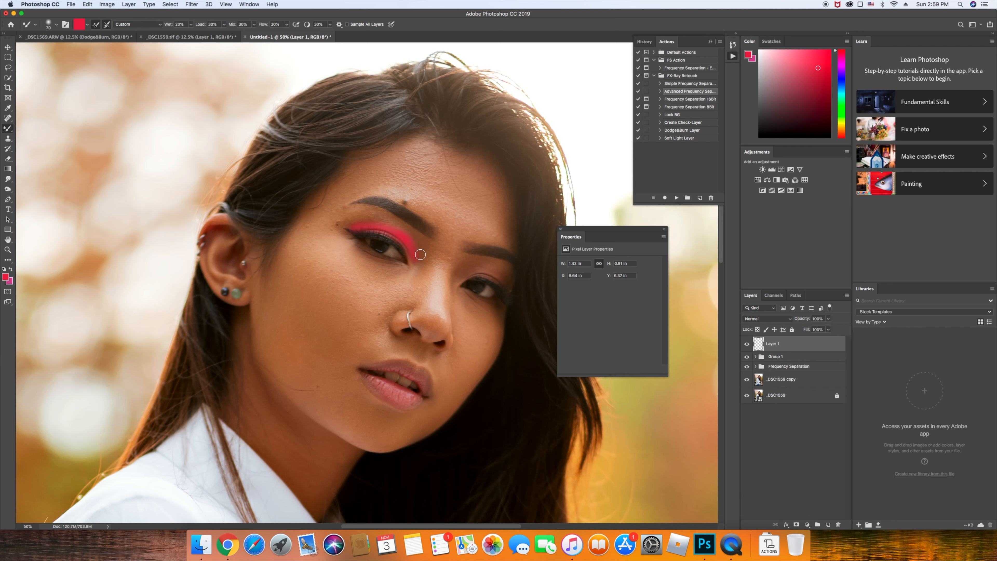
{"action": "key", "text": "super+z"}
{"action": "key", "text": "super+z"}
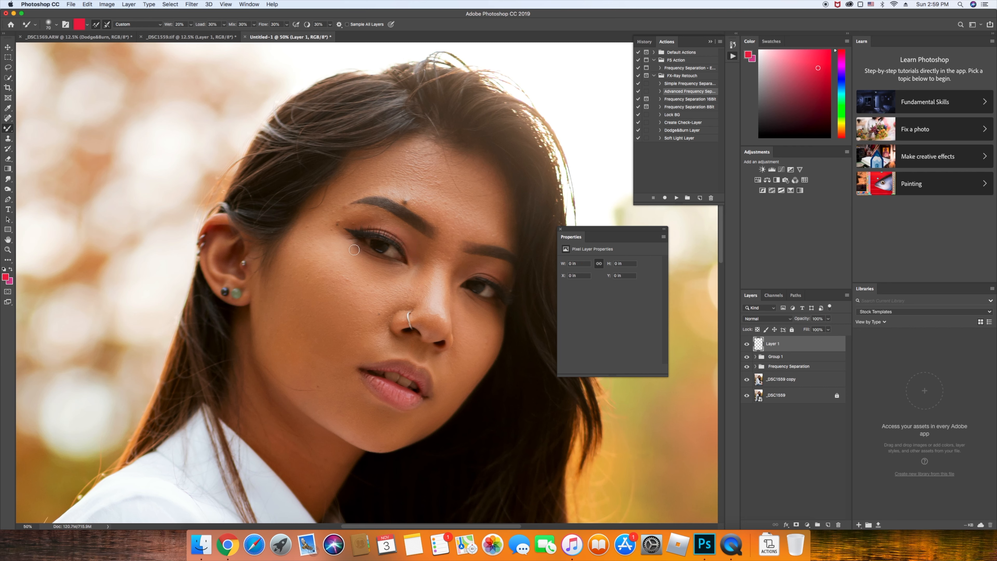
{"action": "left_click", "coordinate": [11, 269]}
Set up the Brush tool with a light in-gamut orange and 38% opacity
{"action": "mouse_move", "coordinate": [840, 58]}
{"action": "left_mouse_down"}
{"action": "mouse_move", "coordinate": [842, 129]}
{"action": "mouse_move", "coordinate": [813, 59]}
{"action": "left_mouse_up"}
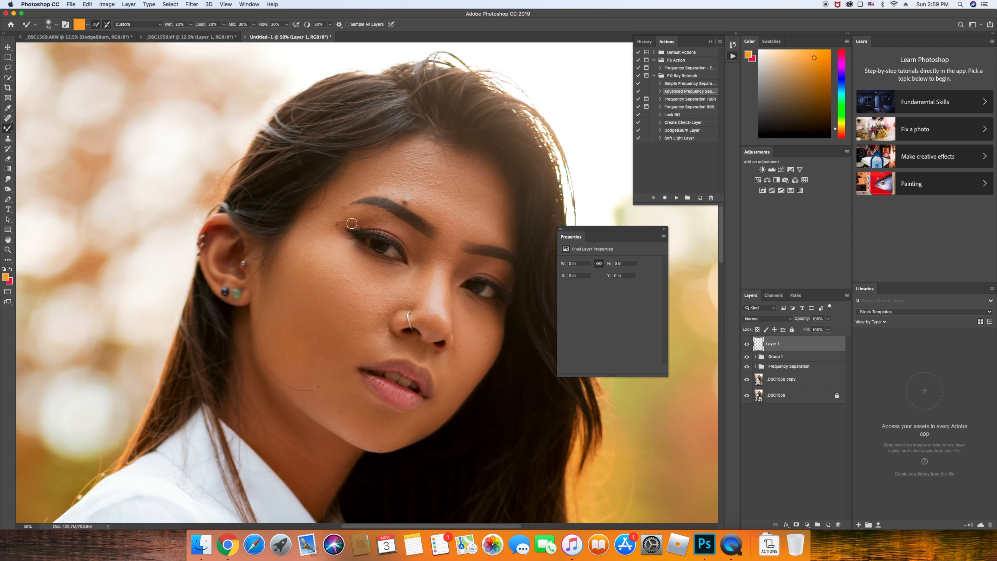
{"action": "key", "text": "shift+b"}
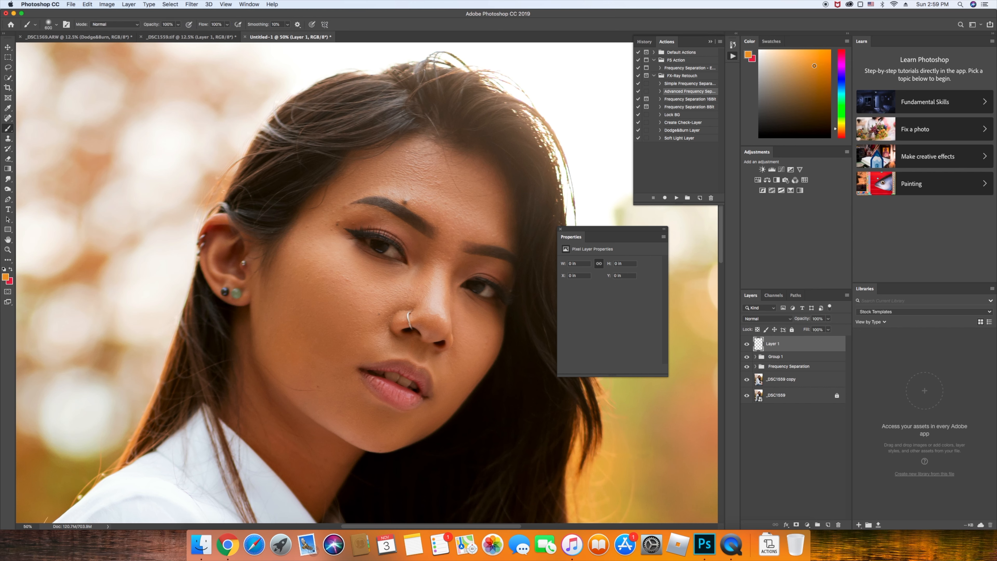
{"action": "key", "text": "bracketleft"}
{"action": "left_click", "coordinate": [821, 62]}
{"action": "left_click", "coordinate": [840, 131]}
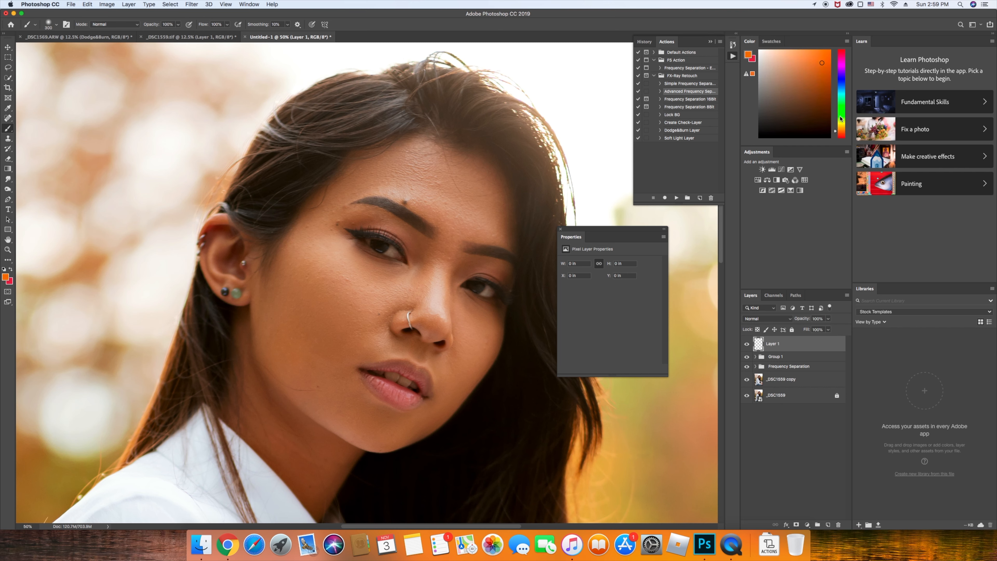
{"action": "left_click_drag", "start_coordinate": [820, 59], "coordinate": [817, 55]}
{"action": "left_click", "coordinate": [751, 74]}
{"action": "key", "text": "bracketleft"}
{"action": "key", "text": "bracketleft"}
{"action": "key", "text": "bracketleft"}
{"action": "key", "text": "bracketleft"}
{"action": "key", "text": "bracketleft"}
{"action": "left_click_drag", "start_coordinate": [147, 25], "coordinate": [117, 32]}
Paint soft orange shadow over both upper eyelids, then switch the paint colour to magenta
{"action": "key", "text": "bracketleft"}
{"action": "key", "text": "bracketleft"}
{"action": "left_click_drag", "start_coordinate": [399, 232], "coordinate": [356, 232]}
{"action": "mouse_move", "coordinate": [419, 260]}
{"action": "left_mouse_down"}
{"action": "mouse_move", "coordinate": [410, 239]}
{"action": "mouse_move", "coordinate": [365, 221]}
{"action": "mouse_move", "coordinate": [353, 231]}
{"action": "left_mouse_up"}
{"action": "mouse_move", "coordinate": [463, 274]}
{"action": "left_mouse_down"}
{"action": "mouse_move", "coordinate": [497, 270]}
{"action": "mouse_move", "coordinate": [508, 284]}
{"action": "left_mouse_up"}
{"action": "key", "text": "super+z"}
{"action": "key", "text": "bracketleft"}
{"action": "left_click_drag", "start_coordinate": [462, 273], "coordinate": [507, 285]}
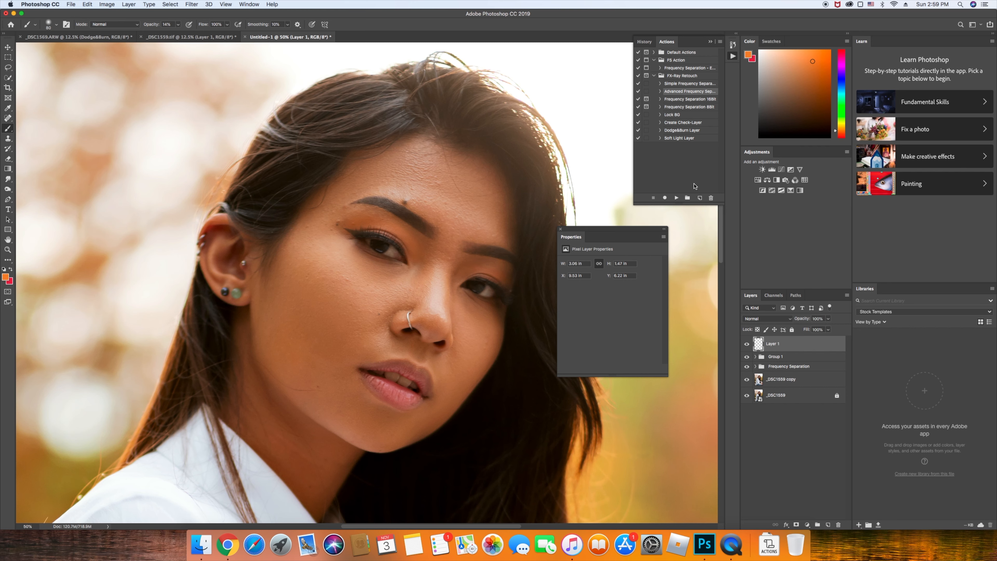
{"action": "key", "text": "super+z"}
{"action": "left_click_drag", "start_coordinate": [469, 268], "coordinate": [519, 283]}
{"action": "left_click", "coordinate": [838, 67]}
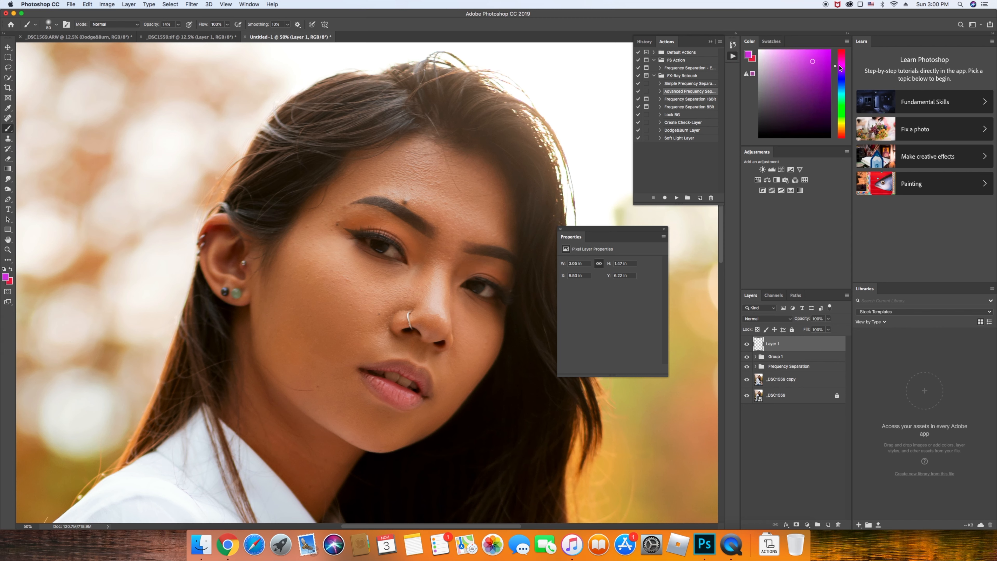
Paint lighter pink eyeshadow along the upper eyelid and out to the outer corner
{"action": "left_click", "coordinate": [812, 54]}
{"action": "key", "text": "bracketleft"}
{"action": "key", "text": "bracketleft"}
{"action": "mouse_move", "coordinate": [413, 257]}
{"action": "left_mouse_down"}
{"action": "mouse_move", "coordinate": [406, 236]}
{"action": "mouse_move", "coordinate": [350, 230]}
{"action": "left_mouse_up"}
{"action": "mouse_move", "coordinate": [465, 280]}
{"action": "left_mouse_down"}
{"action": "mouse_move", "coordinate": [478, 268]}
{"action": "mouse_move", "coordinate": [507, 286]}
{"action": "left_mouse_up"}
{"action": "key", "text": "super+minus"}
{"action": "key", "text": "super+minus"}
{"action": "key", "text": "super+minus"}
{"action": "key", "text": "super+minus"}
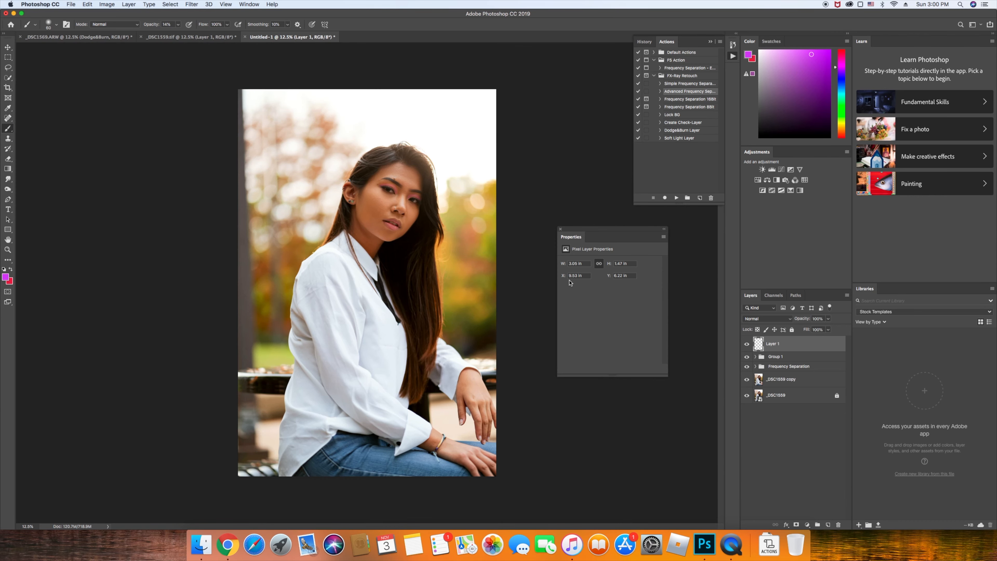
{"action": "key", "text": "super+plus"}
{"action": "key", "text": "super+plus"}
{"action": "key", "text": "super+plus"}
{"action": "key", "text": "super+plus"}
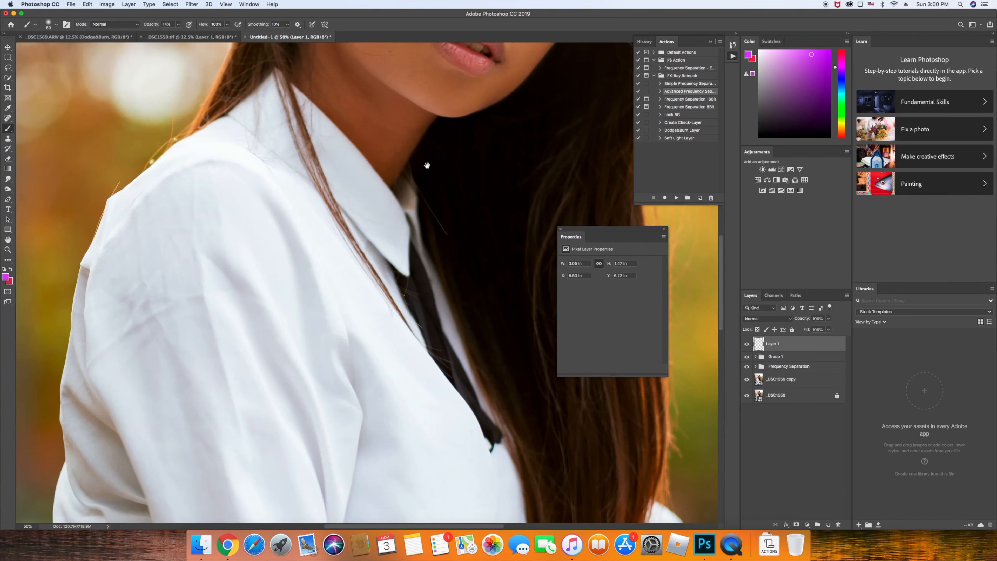
{"action": "scroll", "coordinate": [359, 248], "scroll_direction": "up", "scroll_amount": 10}
Blend the pink eyeshadow across both lids with an enlarged Mixer Brush and fade Layer 1 to about 14%
{"action": "key", "text": "shift+b"}
{"action": "key", "text": "shift+b"}
{"action": "key", "text": "shift+b"}
{"action": "scroll", "coordinate": [294, 207], "scroll_direction": "up", "scroll_amount": 4}
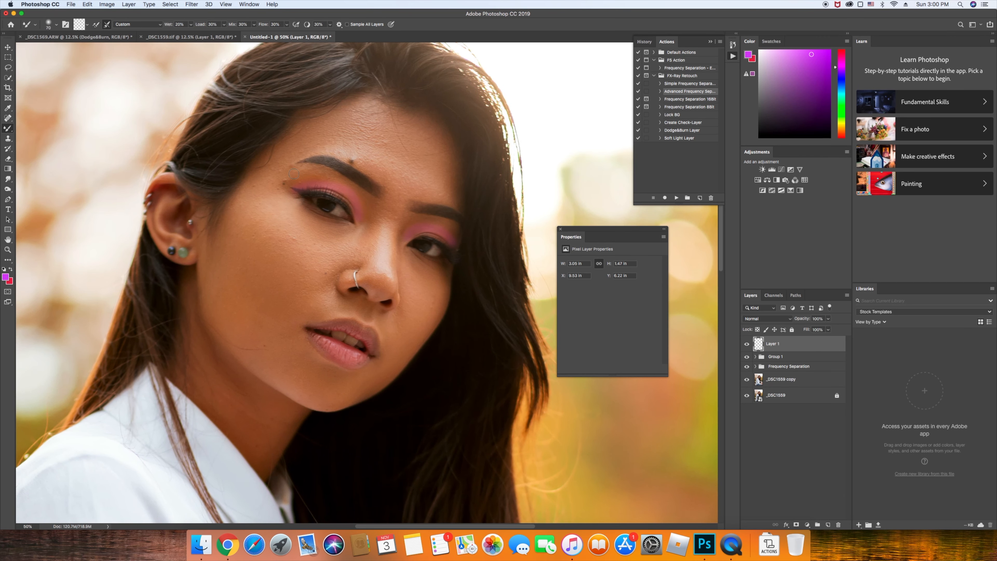
{"action": "key", "text": "bracketright"}
{"action": "key", "text": "bracketright"}
{"action": "left_click_drag", "start_coordinate": [362, 217], "coordinate": [351, 199]}
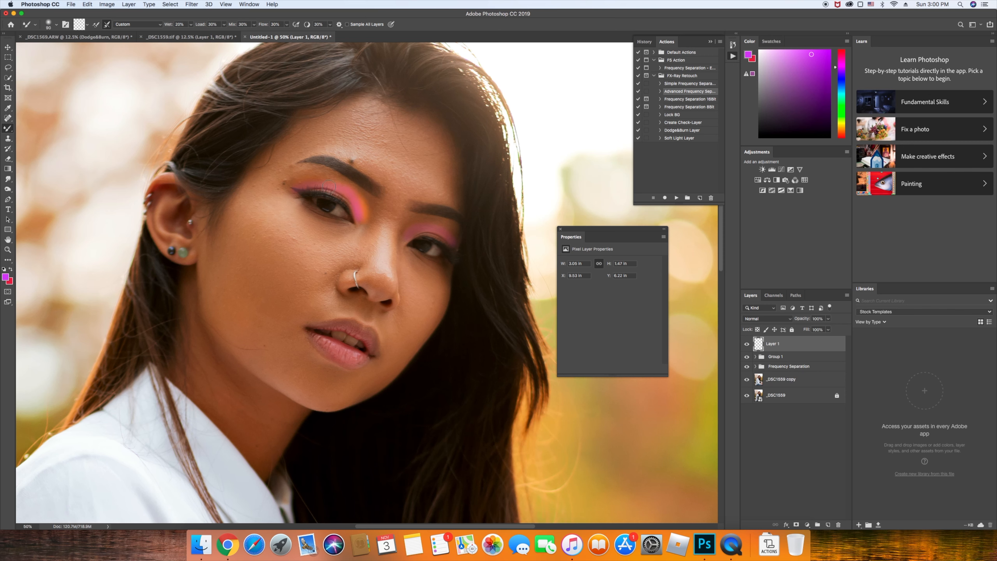
{"action": "left_click_drag", "start_coordinate": [320, 182], "coordinate": [296, 187]}
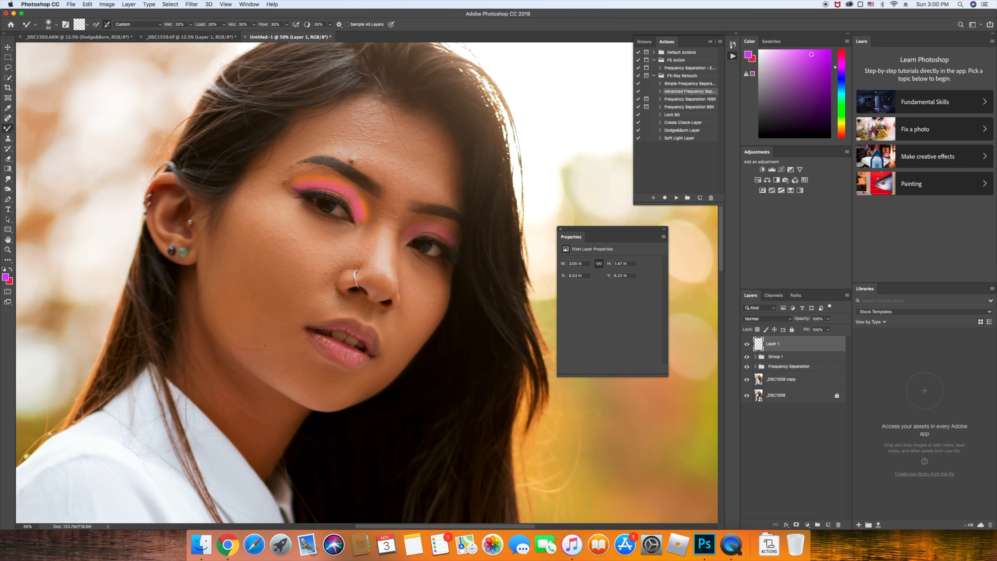
{"action": "mouse_move", "coordinate": [359, 200]}
{"action": "left_mouse_down"}
{"action": "mouse_move", "coordinate": [338, 181]}
{"action": "mouse_move", "coordinate": [296, 184]}
{"action": "left_mouse_up"}
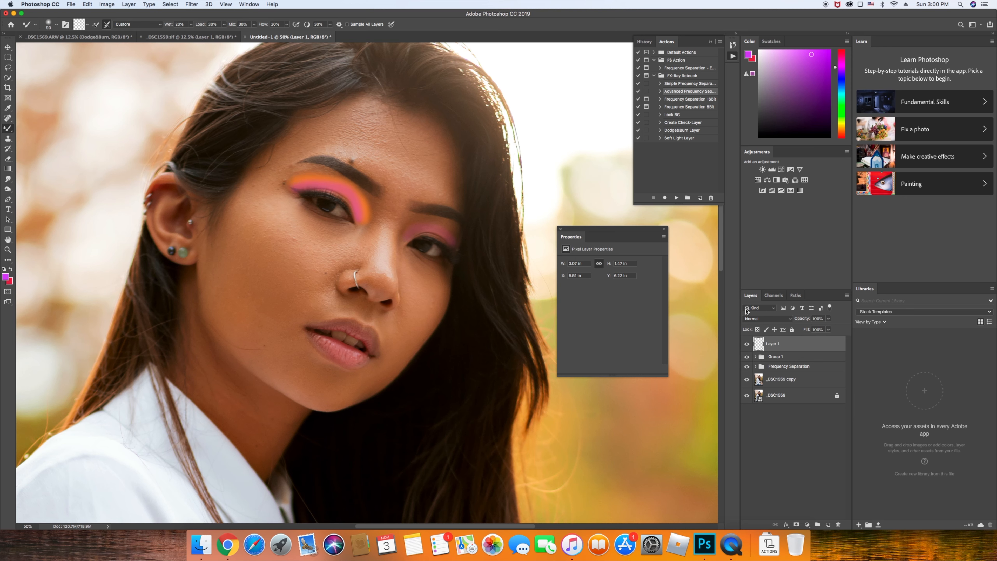
{"action": "mouse_move", "coordinate": [417, 238]}
{"action": "left_mouse_down"}
{"action": "mouse_move", "coordinate": [410, 231]}
{"action": "mouse_move", "coordinate": [453, 241]}
{"action": "mouse_move", "coordinate": [412, 235]}
{"action": "mouse_move", "coordinate": [435, 236]}
{"action": "left_mouse_up"}
{"action": "mouse_move", "coordinate": [804, 318]}
{"action": "left_mouse_down"}
{"action": "mouse_move", "coordinate": [774, 322]}
{"action": "mouse_move", "coordinate": [799, 321]}
{"action": "left_mouse_up"}
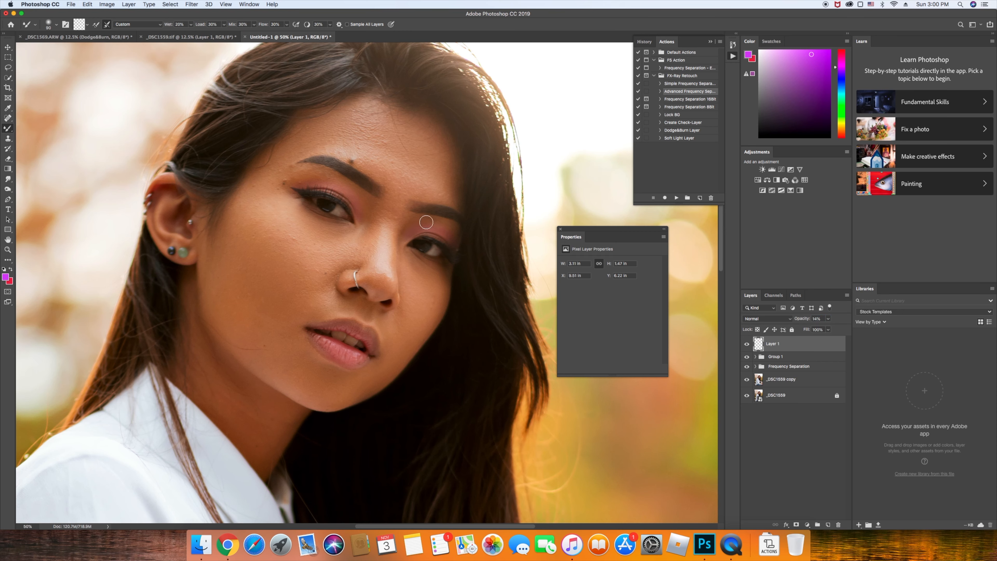
Zoom in on the eyes and blend more pink over both lids toward the right eye's outer corner
{"action": "key", "text": "super+minus"}
{"action": "key", "text": "super+minus"}
{"action": "key", "text": "super+minus"}
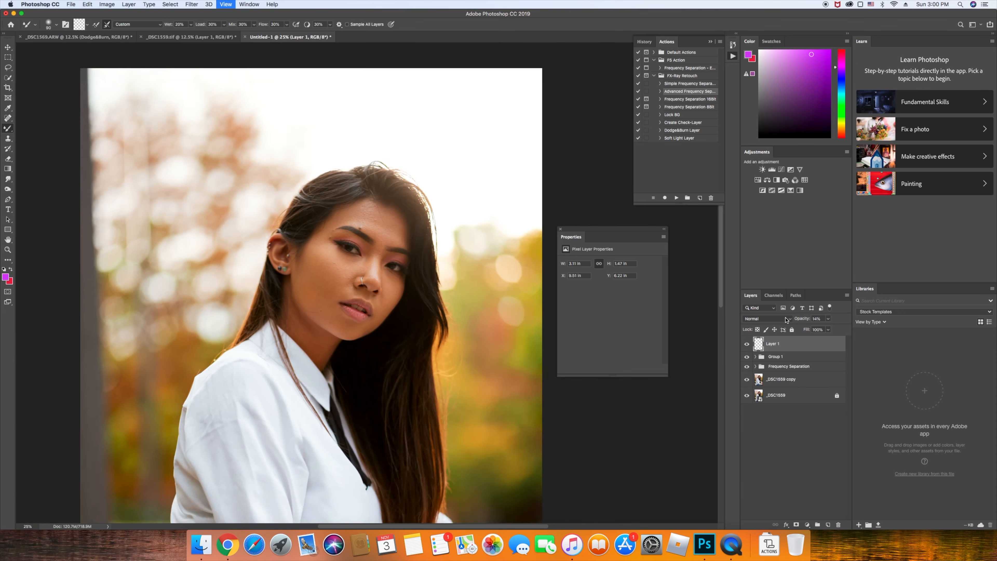
{"action": "key", "text": "super+plus"}
{"action": "key", "text": "super+plus"}
{"action": "key", "text": "super+plus"}
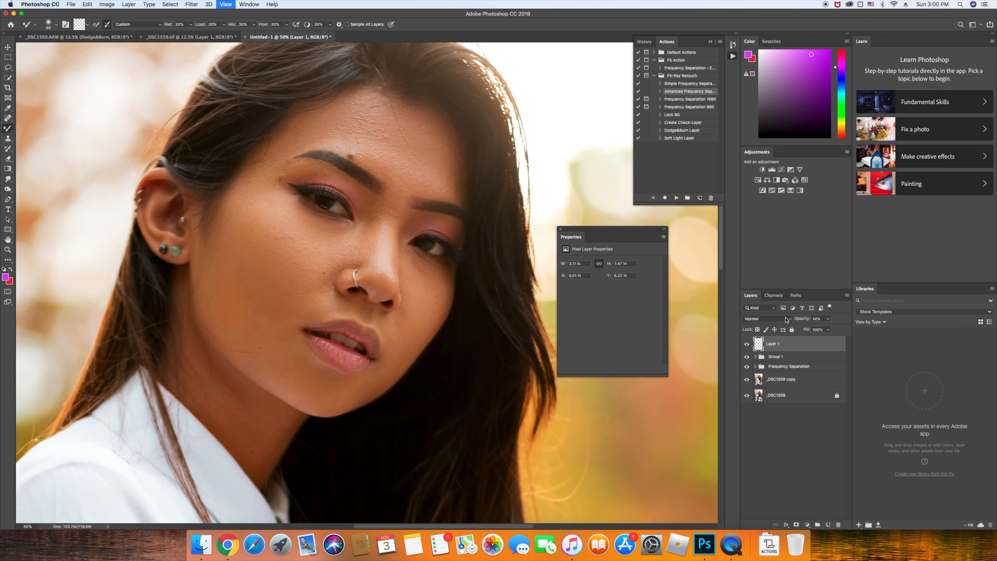
{"action": "key", "text": "super+plus"}
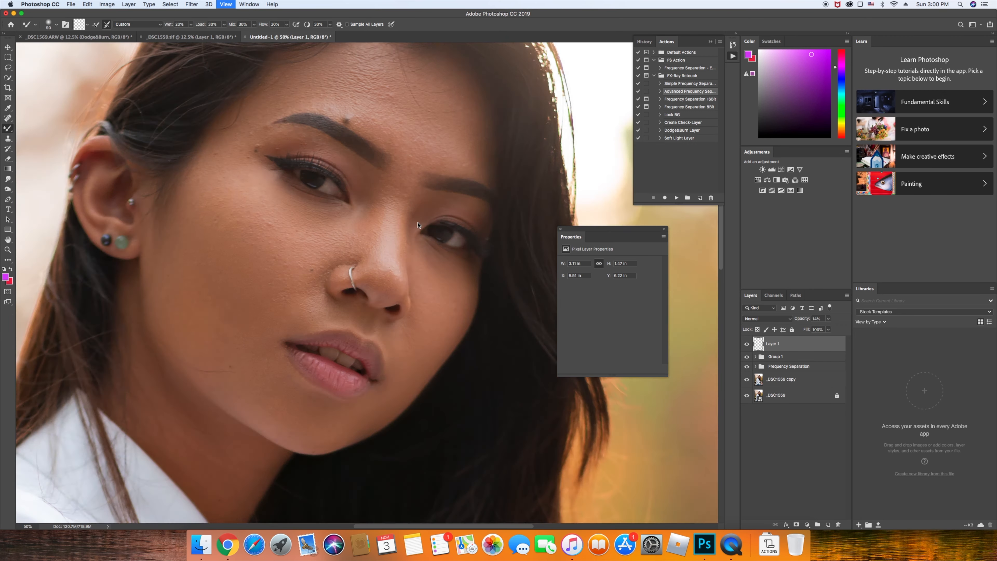
{"action": "left_click_drag", "start_coordinate": [400, 235], "coordinate": [399, 258]}
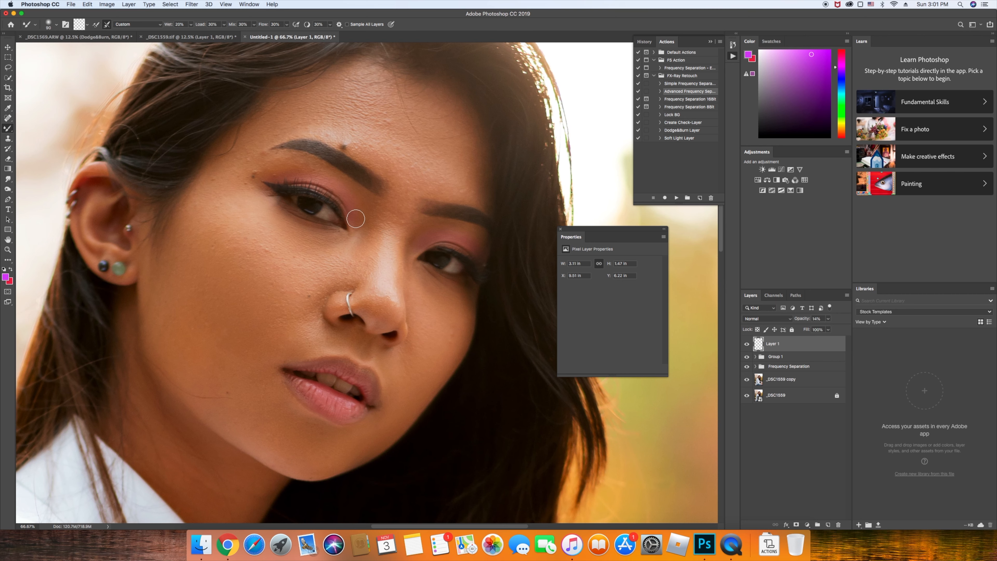
{"action": "left_click_drag", "start_coordinate": [296, 180], "coordinate": [267, 177]}
{"action": "mouse_move", "coordinate": [421, 243]}
{"action": "left_mouse_down"}
{"action": "mouse_move", "coordinate": [451, 238]}
{"action": "mouse_move", "coordinate": [430, 238]}
{"action": "mouse_move", "coordinate": [484, 254]}
{"action": "mouse_move", "coordinate": [443, 230]}
{"action": "mouse_move", "coordinate": [422, 241]}
{"action": "left_mouse_up"}
{"action": "key", "text": "bracketleft"}
{"action": "key", "text": "bracketleft"}
{"action": "key", "text": "bracketleft"}
{"action": "key", "text": "bracketleft"}
Smooth the pink on the right upper eyelid, then switch to the Eraser at 100% zoom
{"action": "mouse_move", "coordinate": [422, 239]}
{"action": "left_mouse_down"}
{"action": "mouse_move", "coordinate": [418, 248]}
{"action": "mouse_move", "coordinate": [457, 243]}
{"action": "left_mouse_up"}
{"action": "key", "text": "e"}
{"action": "key", "text": "super+1"}
{"action": "scroll", "coordinate": [365, 308], "scroll_direction": "up", "scroll_amount": 5}
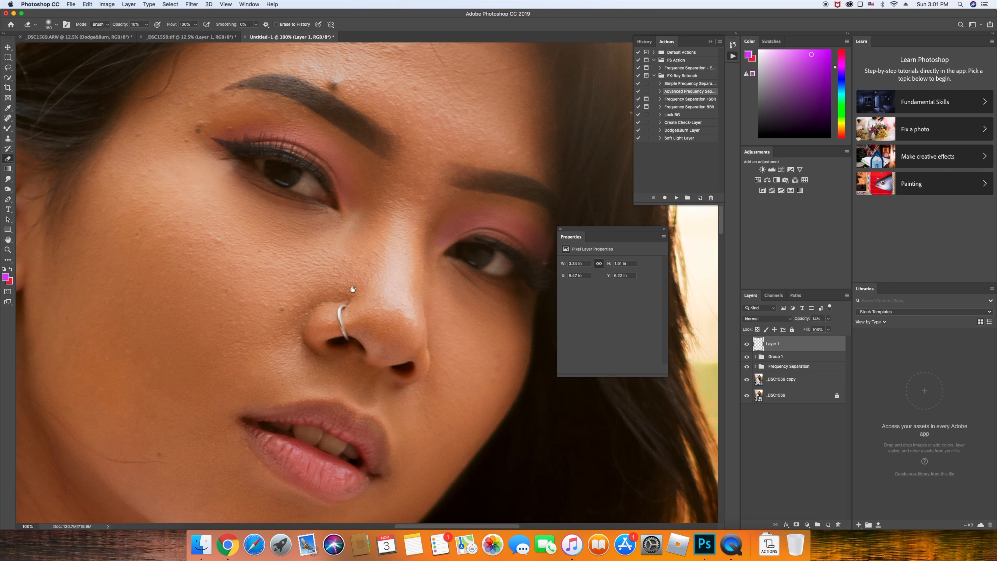
{"action": "key", "text": "super+equal"}
{"action": "key", "text": "super+minus"}
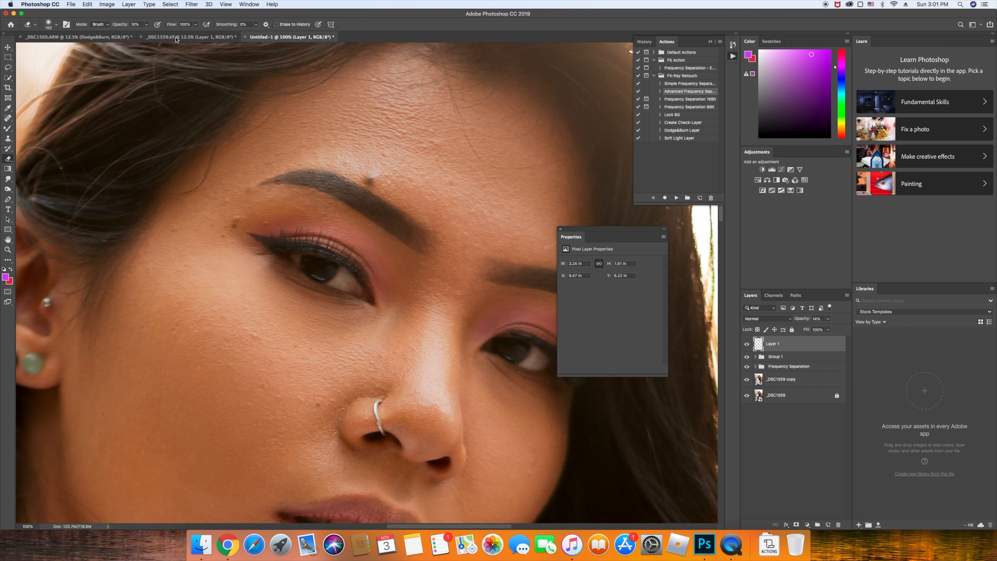
Set a smaller Eraser to 70% opacity
{"action": "key", "text": "0"}
{"action": "key", "text": "bracketleft"}
{"action": "key", "text": "bracketleft"}
{"action": "key", "text": "bracketleft"}
{"action": "key", "text": "bracketleft"}
{"action": "left_click_drag", "start_coordinate": [123, 25], "coordinate": [115, 25]}
{"action": "key", "text": "Return"}
Show the whole photo and fade Layer 1's eyeshadow to about 8% opacity
{"action": "scroll", "coordinate": [500, 366], "scroll_direction": "right", "scroll_amount": 3}
{"action": "scroll", "coordinate": [499, 366], "scroll_direction": "down", "scroll_amount": 2}
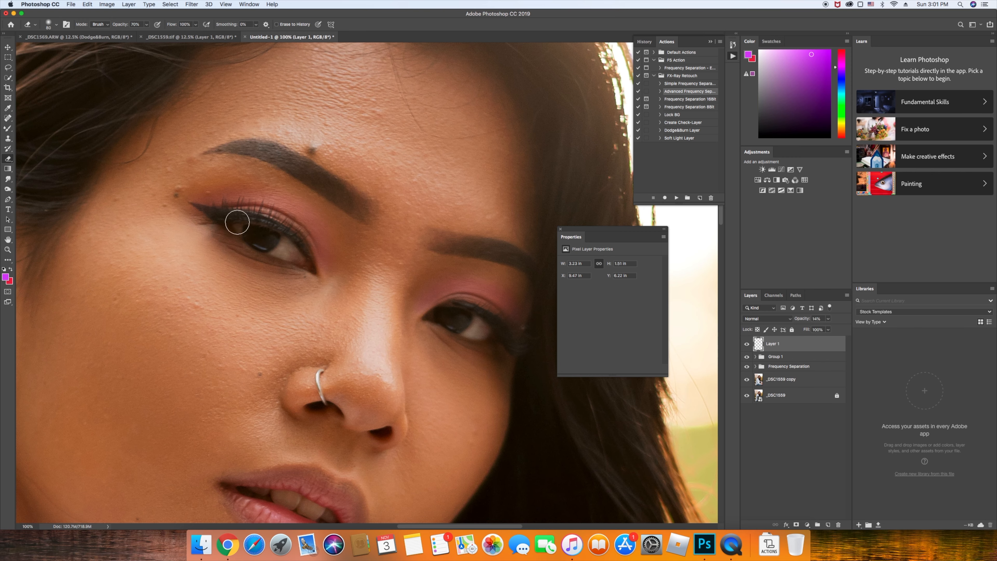
{"action": "key", "text": "super+minus"}
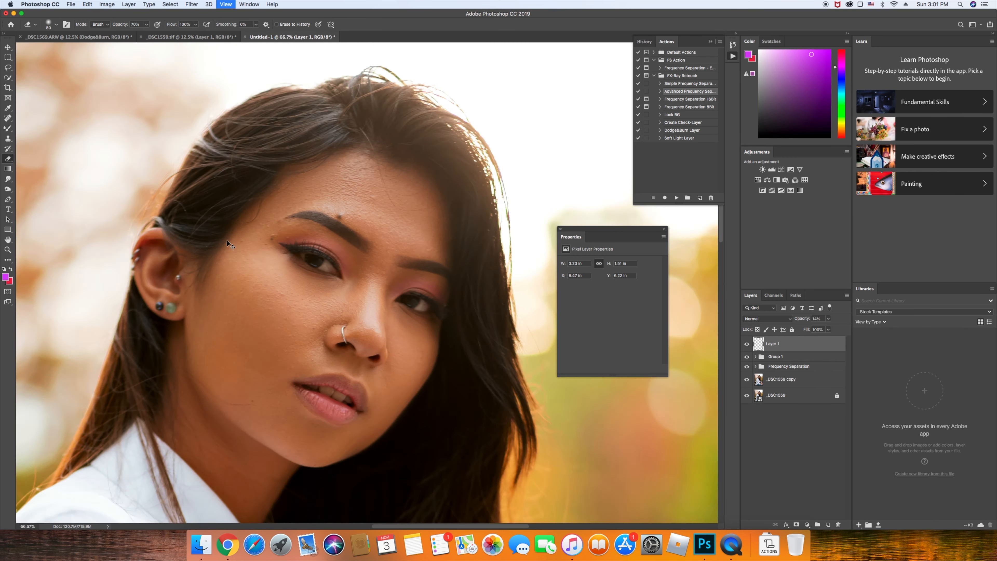
{"action": "key", "text": "super+minus"}
{"action": "key", "text": "super+minus"}
{"action": "key", "text": "super+minus"}
{"action": "key", "text": "super+minus"}
{"action": "key", "text": "super+minus"}
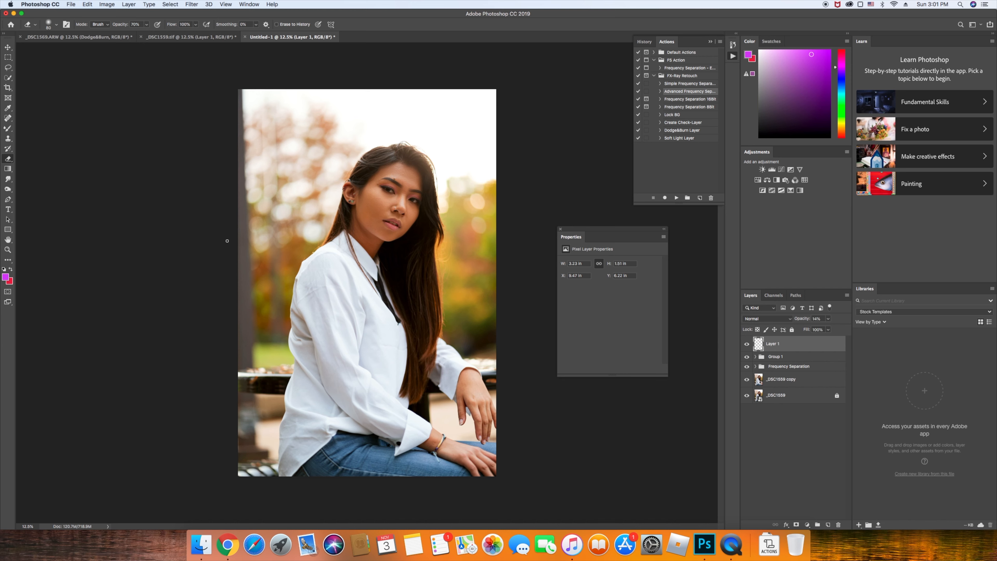
{"action": "left_click_drag", "start_coordinate": [803, 319], "coordinate": [801, 320]}
Toggle between the original background photo and all retouch layers to compare the edits
{"action": "left_click", "coordinate": [747, 396], "text": "alt"}
{"action": "left_click", "coordinate": [747, 395], "text": "alt"}
{"action": "left_click", "coordinate": [747, 396], "text": "alt"}
{"action": "left_click", "coordinate": [747, 396], "text": "alt"}
{"action": "left_click", "coordinate": [747, 396], "text": "alt"}
{"action": "left_click", "coordinate": [747, 396], "text": "alt"}
{"action": "left_click", "coordinate": [747, 396], "text": "alt"}
{"action": "left_click", "coordinate": [747, 396], "text": "alt"}
Zoom to 33% and play the Dodge&Burn Layer action to add a Soft Light layer
{"action": "key", "text": "super+plus"}
{"action": "key", "text": "super+plus"}
{"action": "key", "text": "super+plus"}
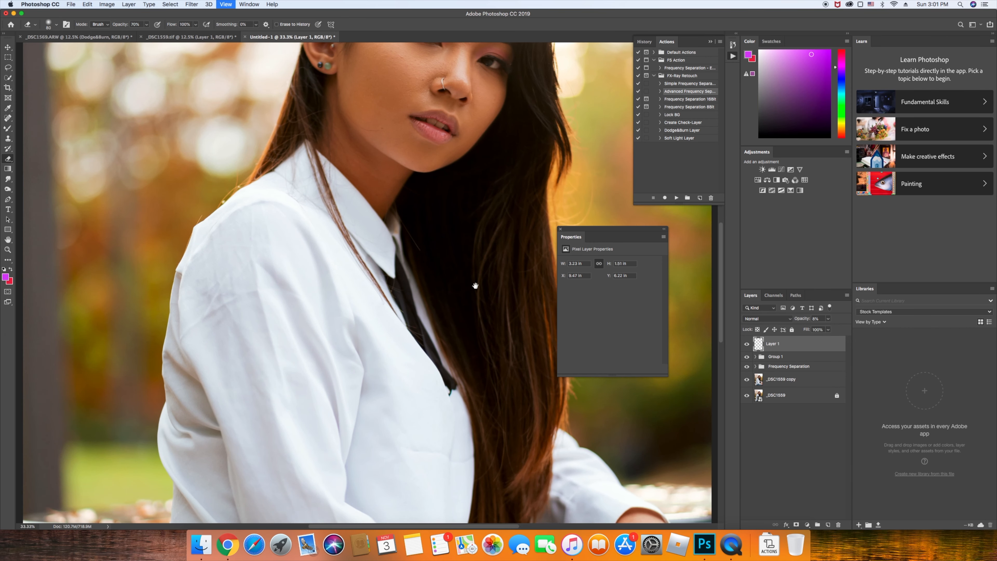
{"action": "scroll", "coordinate": [476, 286], "scroll_direction": "up", "scroll_amount": 5}
{"action": "scroll", "coordinate": [475, 286], "scroll_direction": "right", "scroll_amount": 2}
{"action": "left_click", "coordinate": [701, 132]}
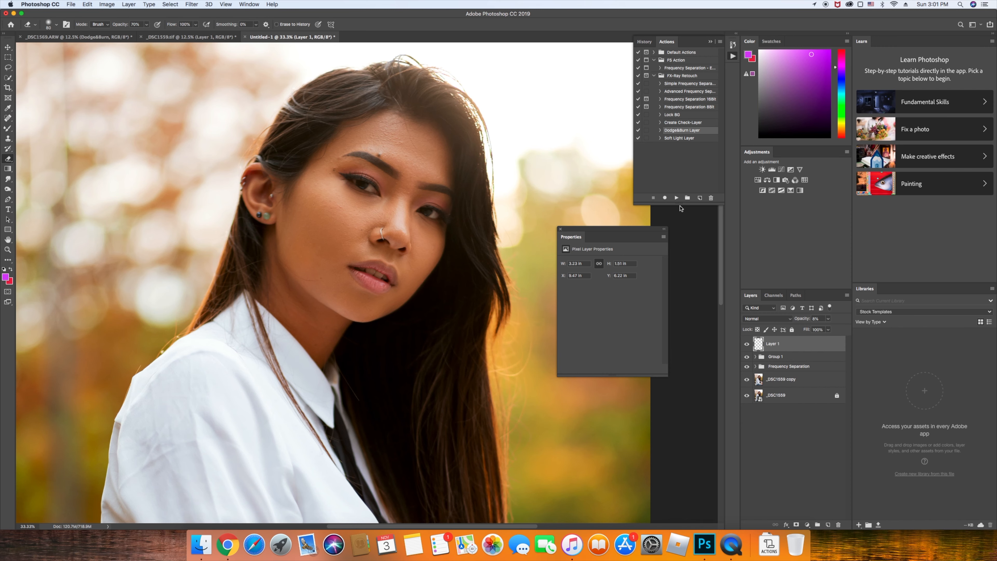
{"action": "left_click", "coordinate": [677, 198]}
Select the Dodge tool, frame the face, and play the action again for a second Dodge&Burn layer
{"action": "left_click", "coordinate": [8, 189]}
{"action": "scroll", "coordinate": [397, 229], "scroll_direction": "up", "scroll_amount": 1}
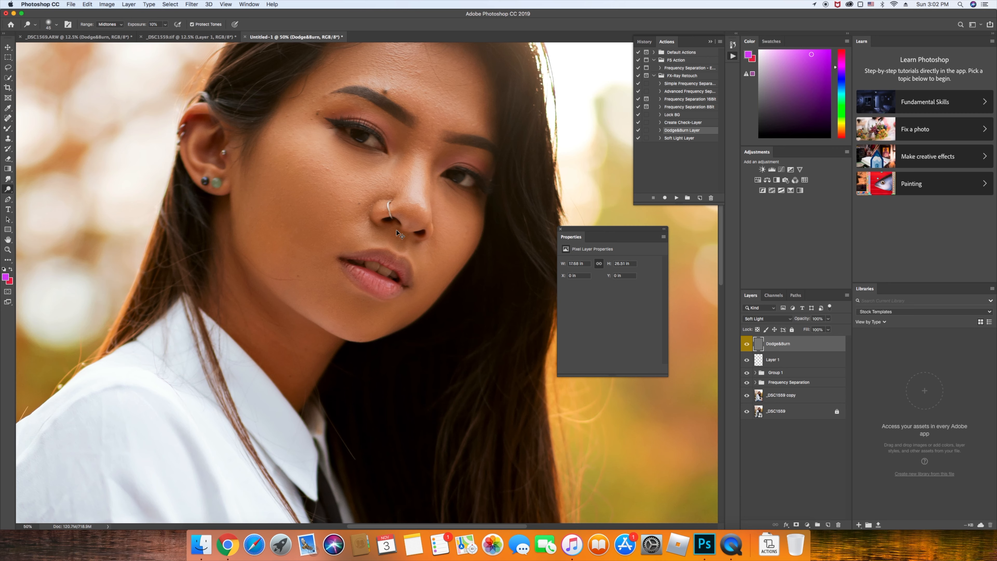
{"action": "left_click_drag", "start_coordinate": [397, 230], "coordinate": [391, 254]}
{"action": "key", "text": "super+equal"}
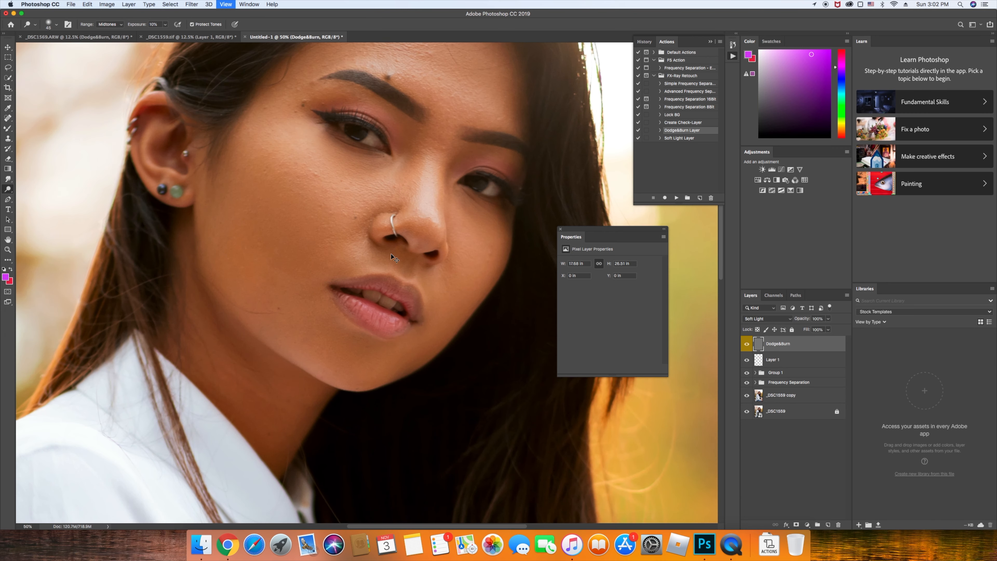
{"action": "key", "text": "super+equal"}
{"action": "key", "text": "super+equal"}
{"action": "key", "text": "super+equal"}
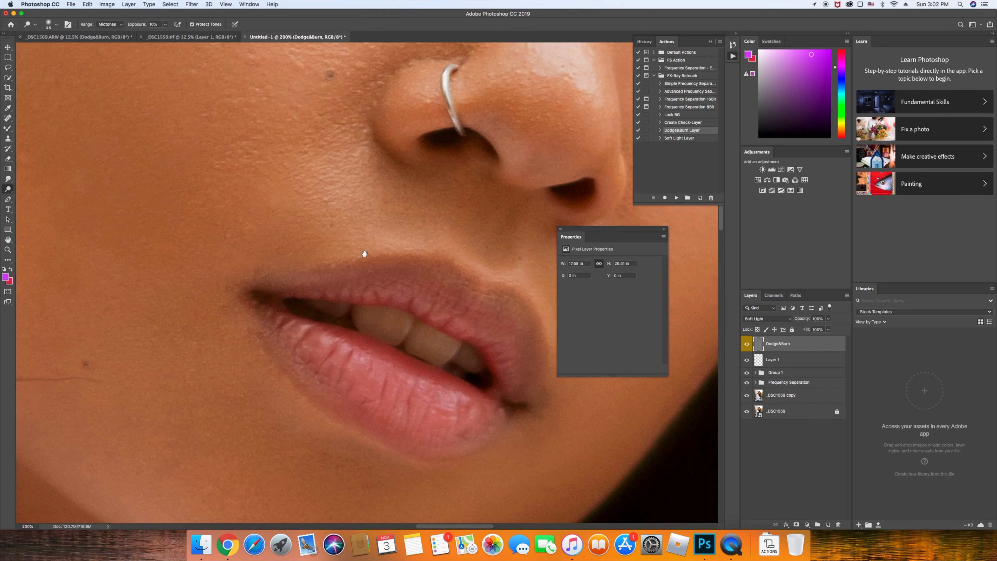
{"action": "key", "text": "super+minus"}
{"action": "key", "text": "super+minus"}
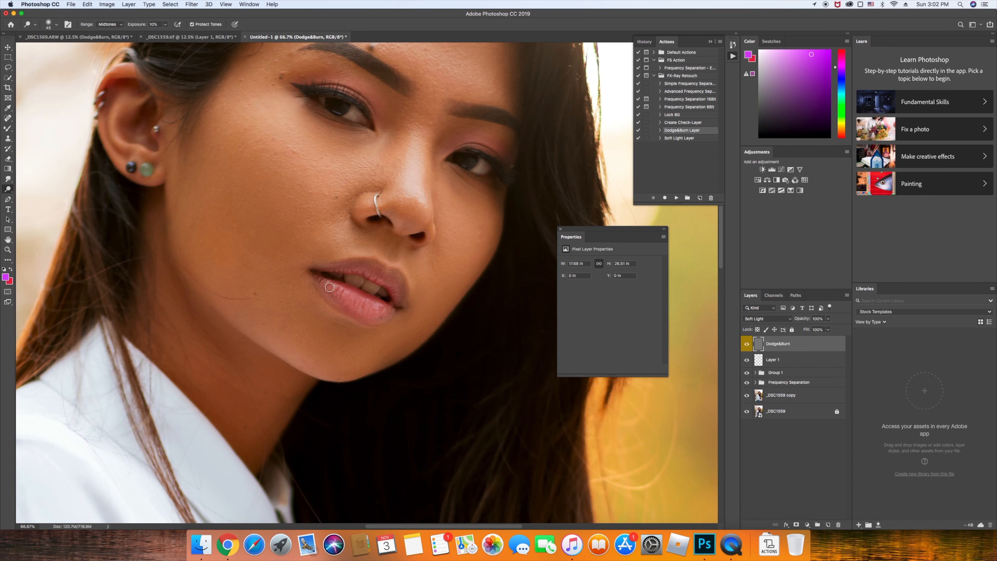
{"action": "key", "text": "bracketright"}
{"action": "left_click", "coordinate": [675, 197]}
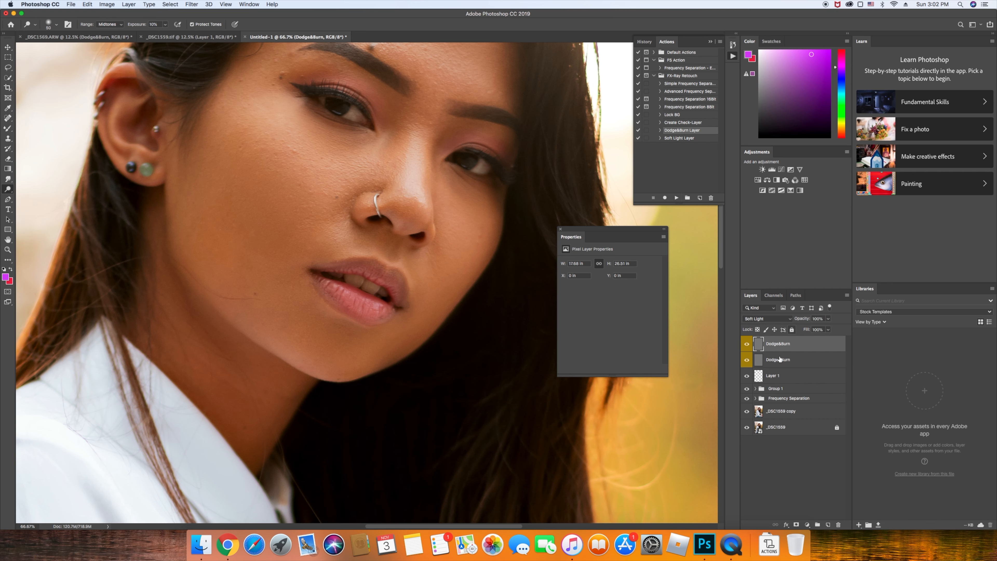
Select the lower Dodge&Burn layer and set the view to 25% zoom
{"action": "key", "text": "alt+bracketleft"}
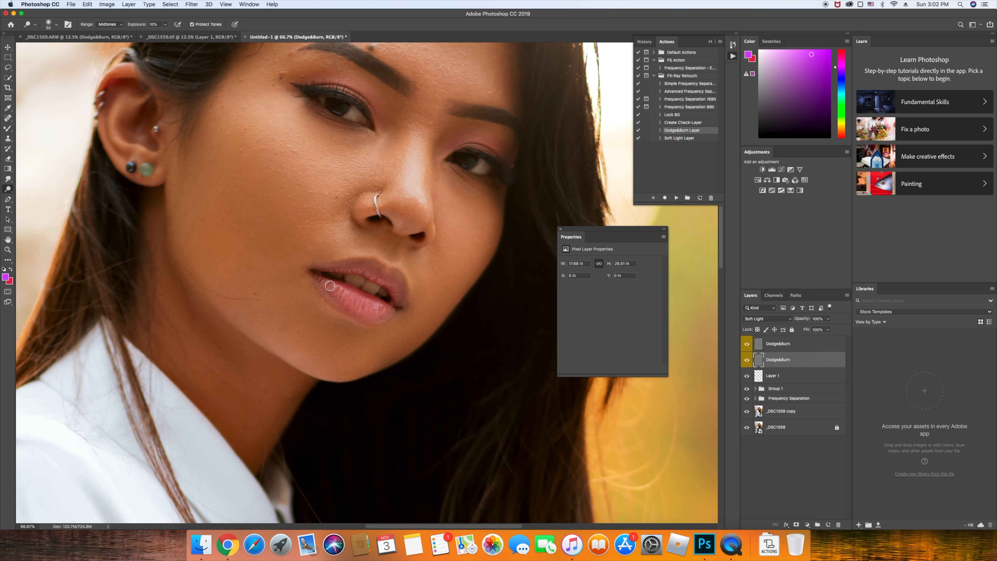
{"action": "key", "text": "bracketright"}
{"action": "key", "text": "bracketright"}
{"action": "key", "text": "bracketleft"}
{"action": "key", "text": "bracketleft"}
{"action": "key", "text": "bracketleft"}
{"action": "key", "text": "super+minus"}
{"action": "key", "text": "super+minus"}
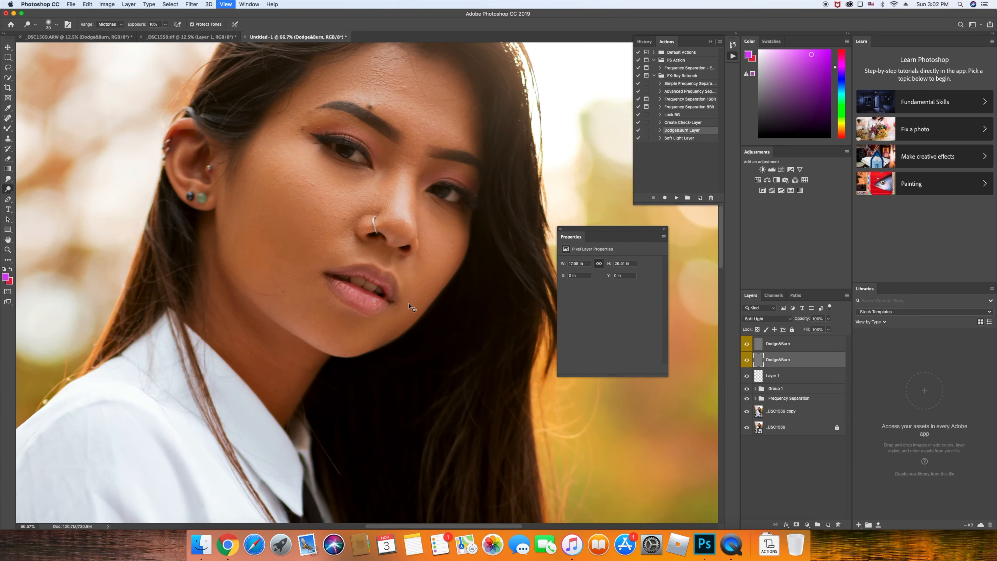
{"action": "key", "text": "super+minus"}
{"action": "key", "text": "super+minus"}
{"action": "key", "text": "super+minus"}
{"action": "key", "text": "super+plus"}
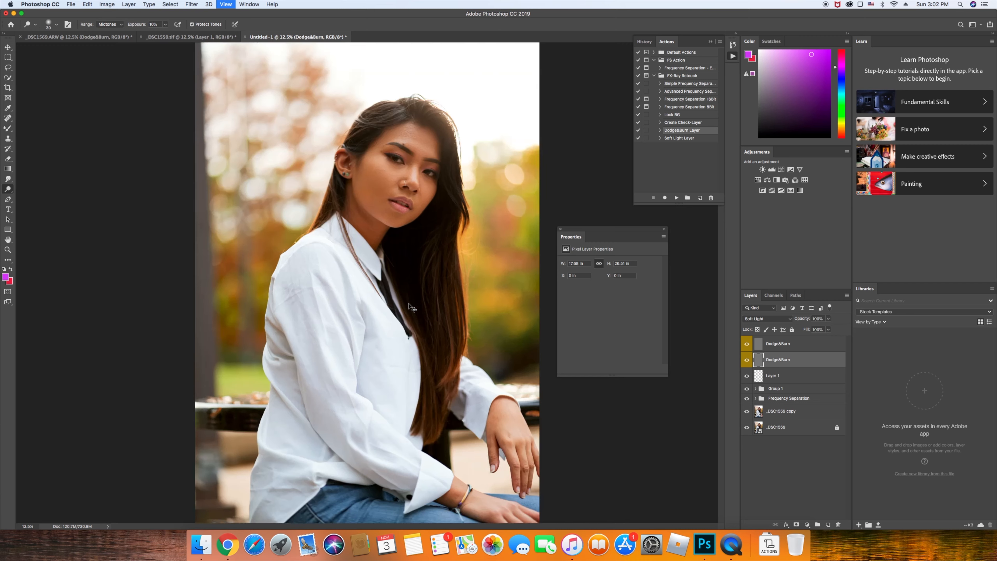
{"action": "key", "text": "super+plus"}
{"action": "scroll", "coordinate": [409, 303], "scroll_direction": "up", "scroll_amount": 3}
Lower the second Dodge&Burn layer to 79% opacity, keep it visible, and select the top layer
{"action": "left_click_drag", "start_coordinate": [806, 322], "coordinate": [801, 322]}
{"action": "left_click", "coordinate": [759, 358]}
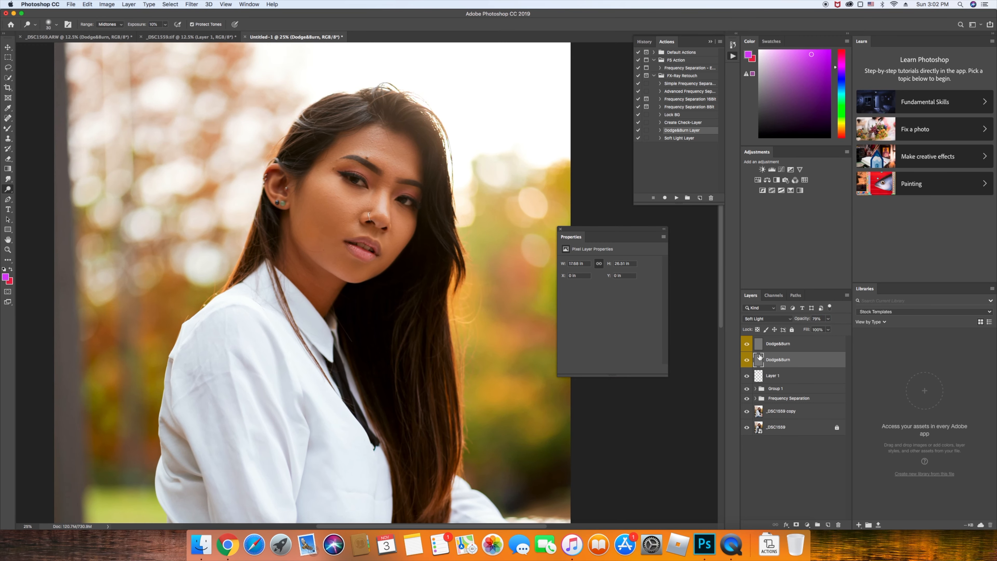
{"action": "left_click", "coordinate": [747, 360]}
{"action": "left_click", "coordinate": [793, 344]}
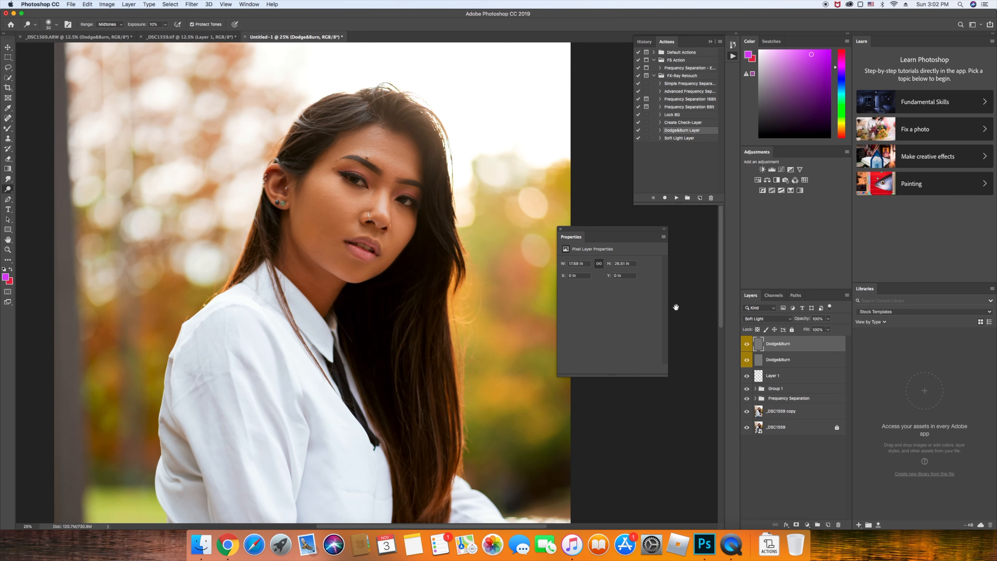
Zoom to 50% on the face and switch to the Burn Tool
{"action": "key", "text": "super+plus"}
{"action": "key", "text": "super+plus"}
{"action": "scroll", "coordinate": [412, 272], "scroll_direction": "up", "scroll_amount": 3}
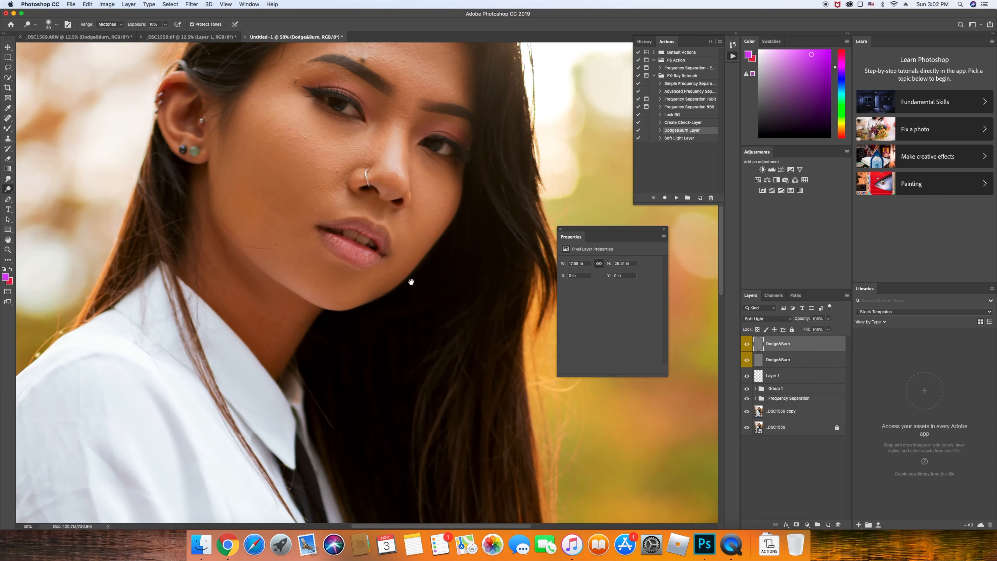
{"action": "right_click", "coordinate": [7, 189]}
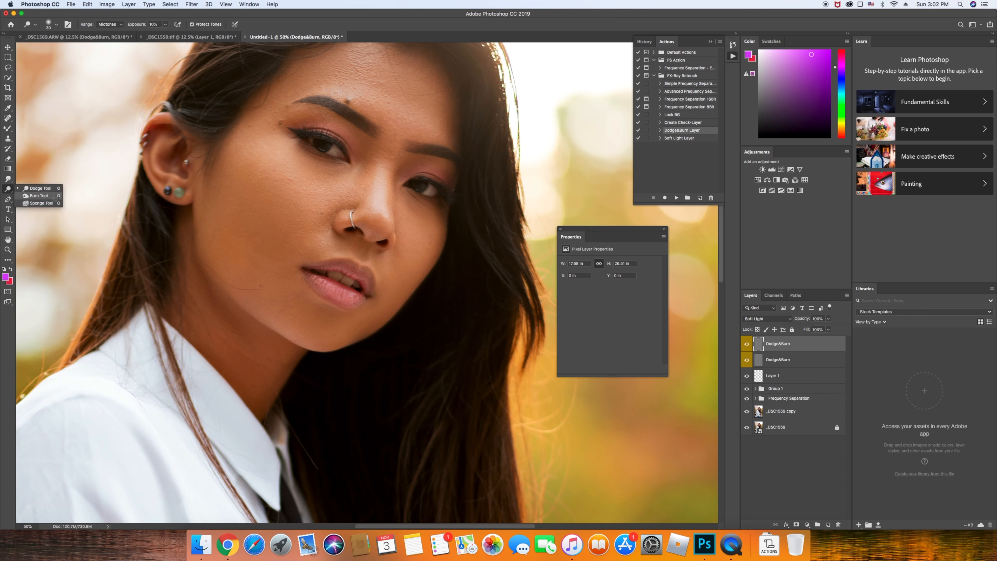
{"action": "left_click", "coordinate": [39, 197]}
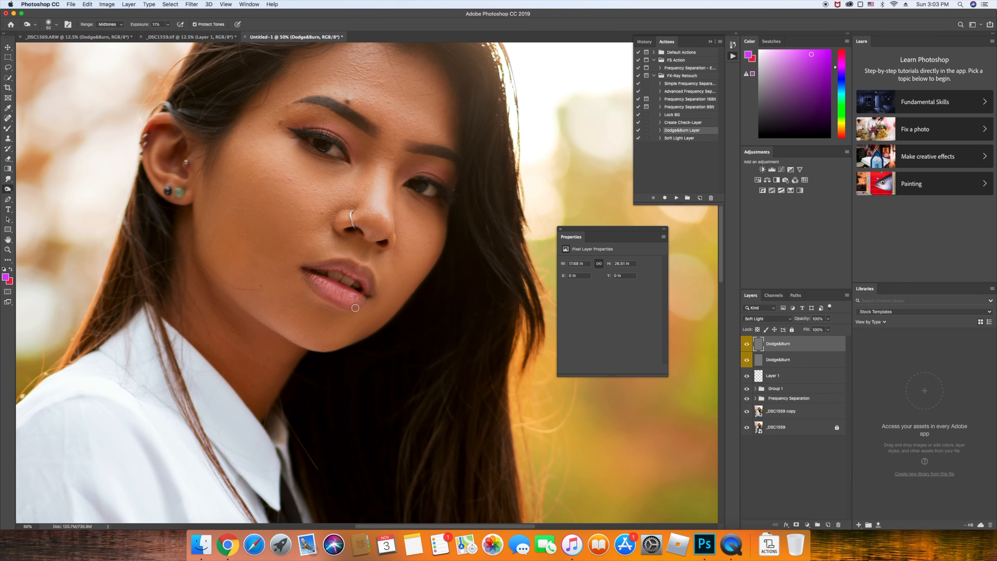
Zoom out and toggle the Dodge&Burn layers off and on to compare, leaving the top one visible
{"action": "key", "text": "super+minus"}
{"action": "key", "text": "super+minus"}
{"action": "key", "text": "super+minus"}
{"action": "key", "text": "super+minus"}
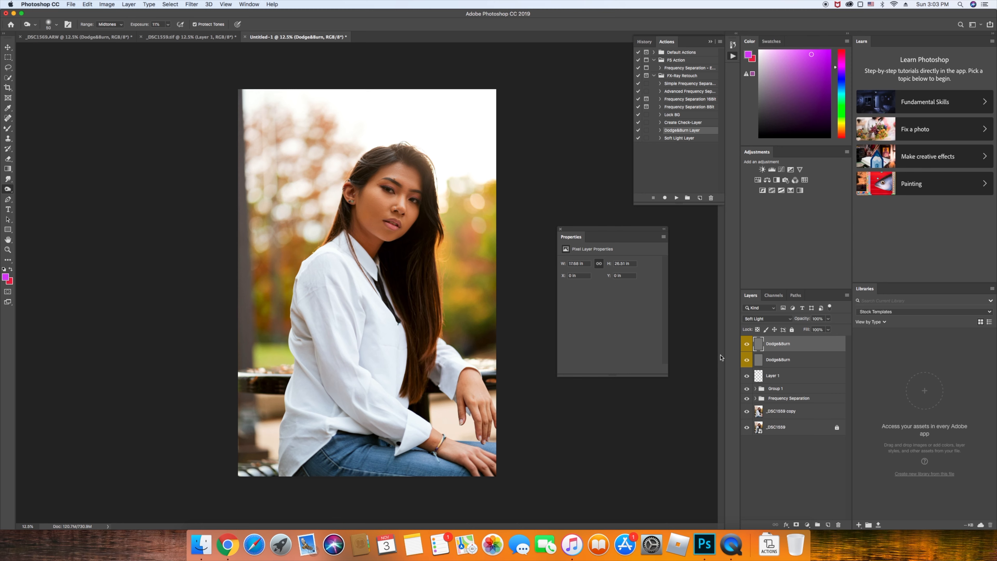
{"action": "left_click_drag", "start_coordinate": [746, 351], "coordinate": [747, 361]}
{"action": "left_click", "coordinate": [742, 359]}
{"action": "left_click", "coordinate": [746, 344]}
{"action": "left_click", "coordinate": [746, 345]}
Zoom back in on the face and add a new empty layer for lip colour
{"action": "key", "text": "super+plus"}
{"action": "key", "text": "super+plus"}
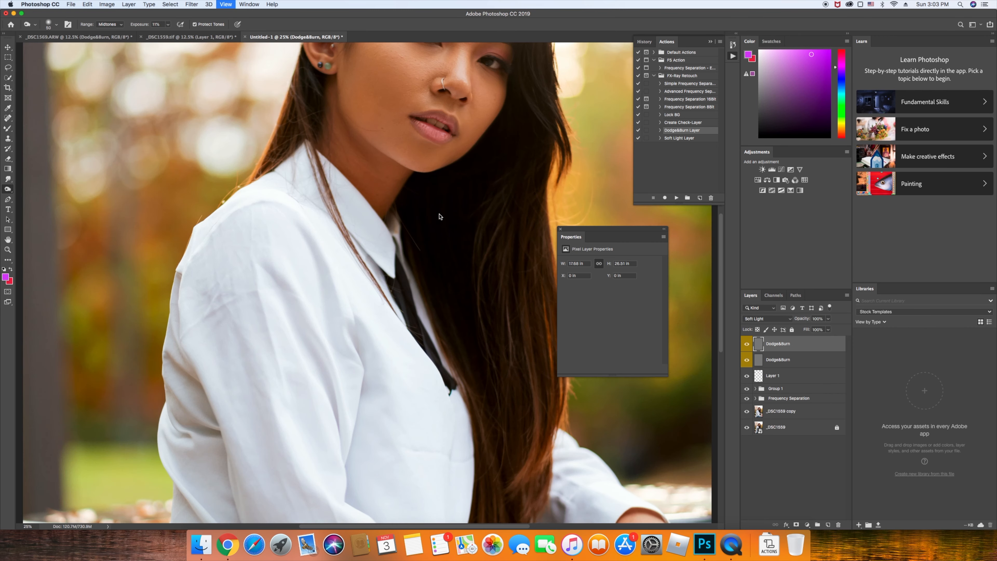
{"action": "key", "text": "super+plus"}
{"action": "left_click_drag", "start_coordinate": [434, 196], "coordinate": [314, 376]}
{"action": "left_click_drag", "start_coordinate": [373, 304], "coordinate": [356, 329]}
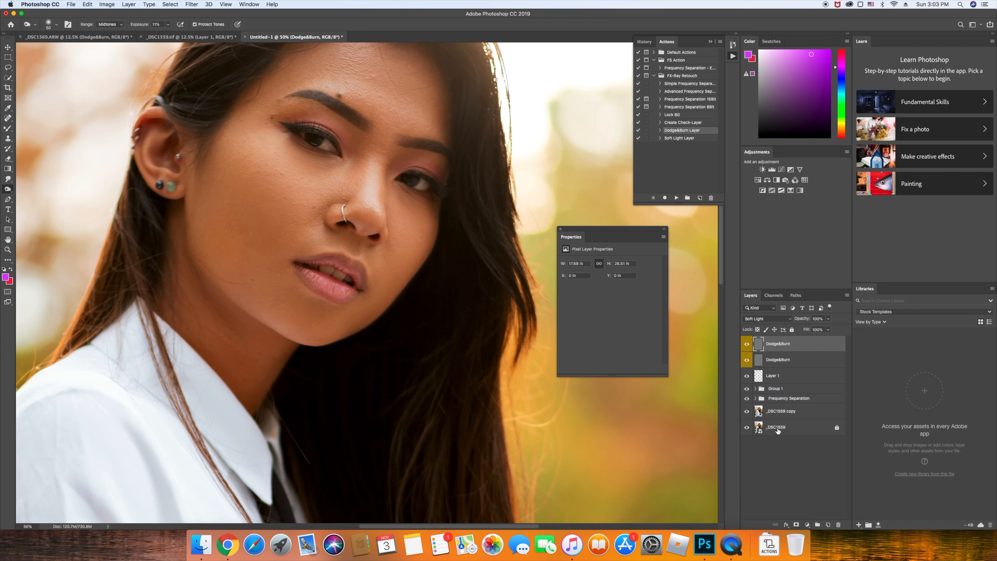
{"action": "left_click", "coordinate": [826, 524]}
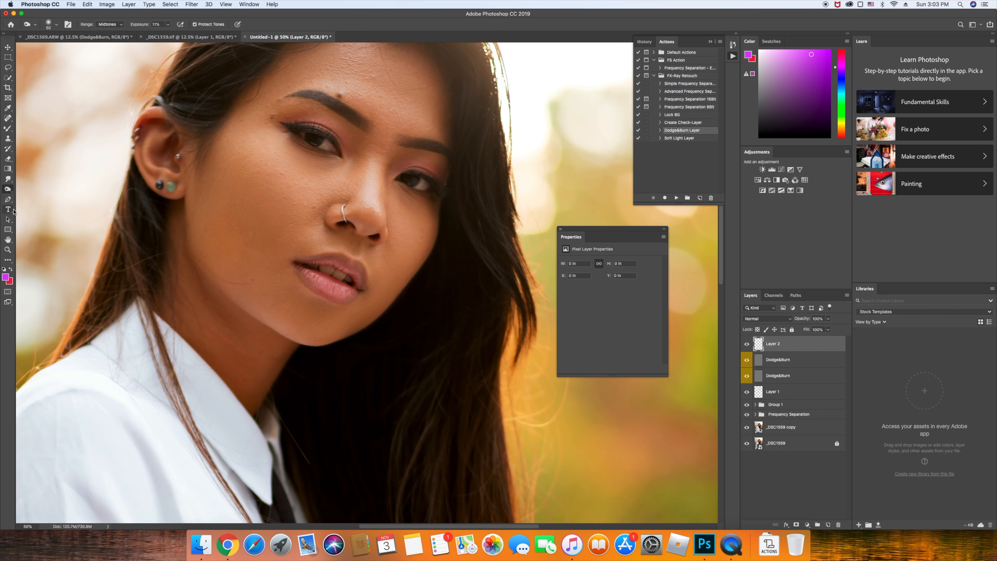
With the Brush, choose a soft pink and paint a stroke across the lower lip on Layer 2
{"action": "left_click", "coordinate": [8, 128]}
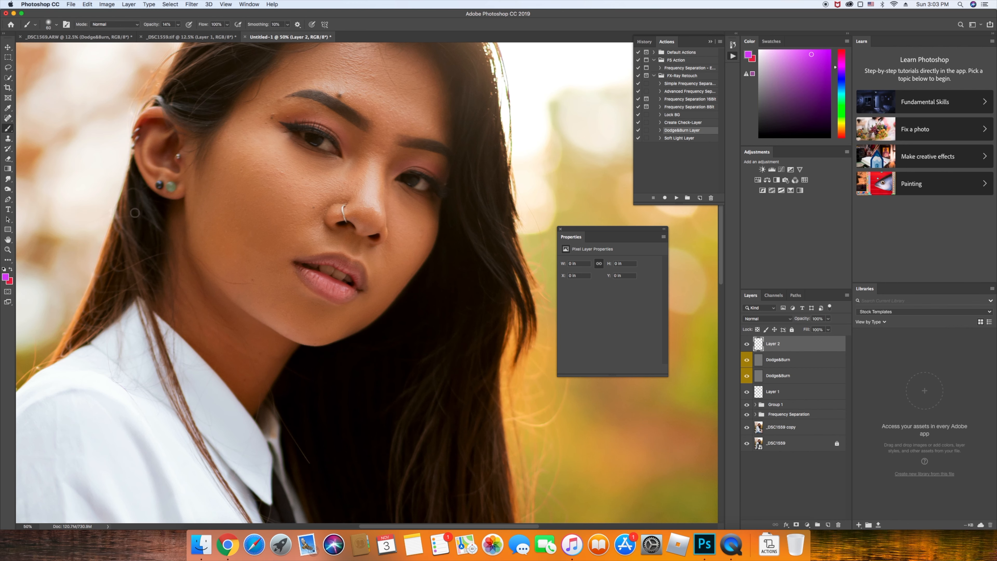
{"action": "left_click_drag", "start_coordinate": [259, 217], "coordinate": [221, 243]}
{"action": "left_click", "coordinate": [813, 63]}
{"action": "mouse_move", "coordinate": [814, 61]}
{"action": "left_mouse_down"}
{"action": "mouse_move", "coordinate": [814, 52]}
{"action": "mouse_move", "coordinate": [790, 51]}
{"action": "left_mouse_up"}
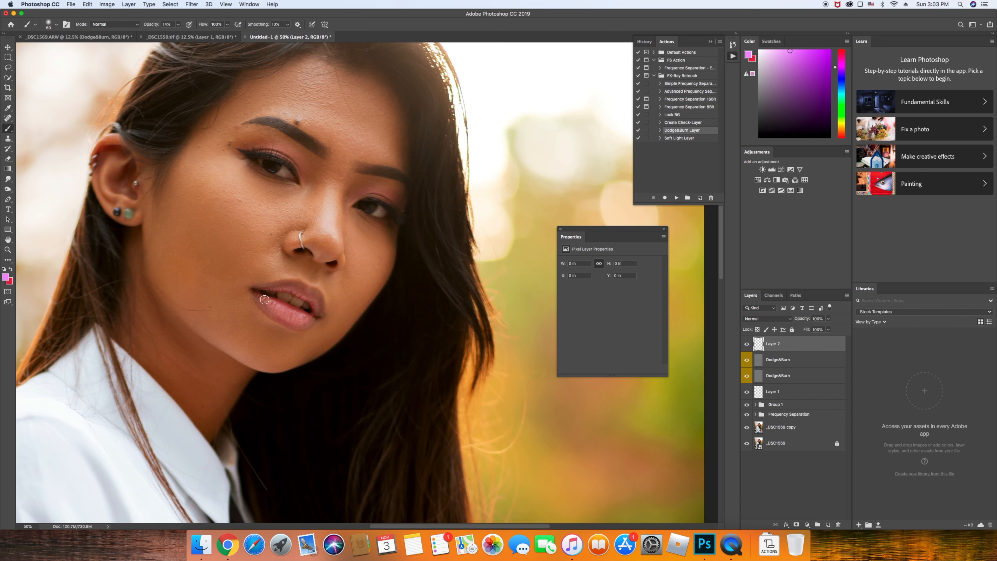
{"action": "mouse_move", "coordinate": [259, 299]}
{"action": "left_mouse_down"}
{"action": "mouse_move", "coordinate": [309, 319]}
{"action": "mouse_move", "coordinate": [262, 304]}
{"action": "left_mouse_up"}
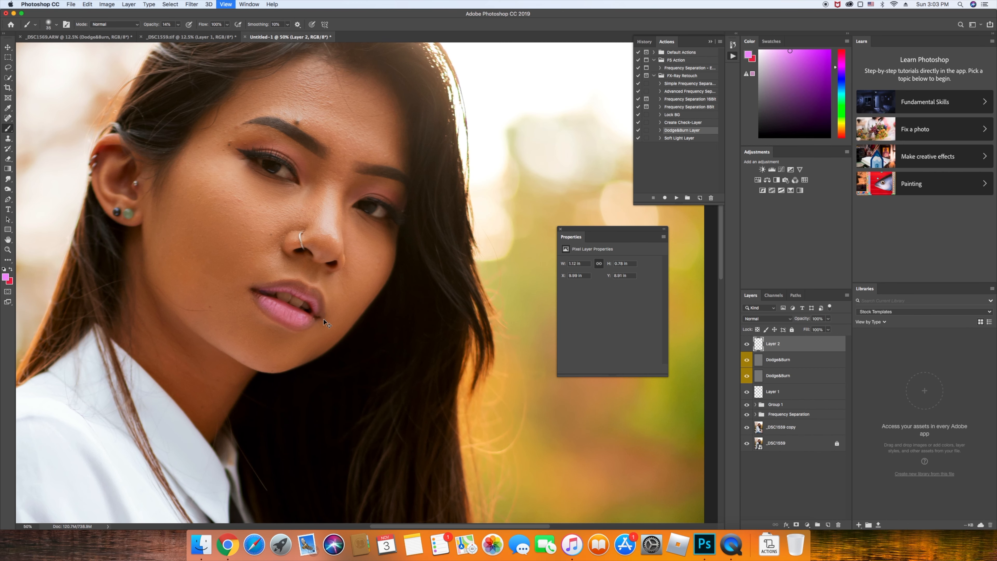
{"action": "key", "text": "super+equal"}
{"action": "key", "text": "super+equal"}
{"action": "key", "text": "super+equal"}
{"action": "key", "text": "super+equal"}
{"action": "key", "text": "x"}
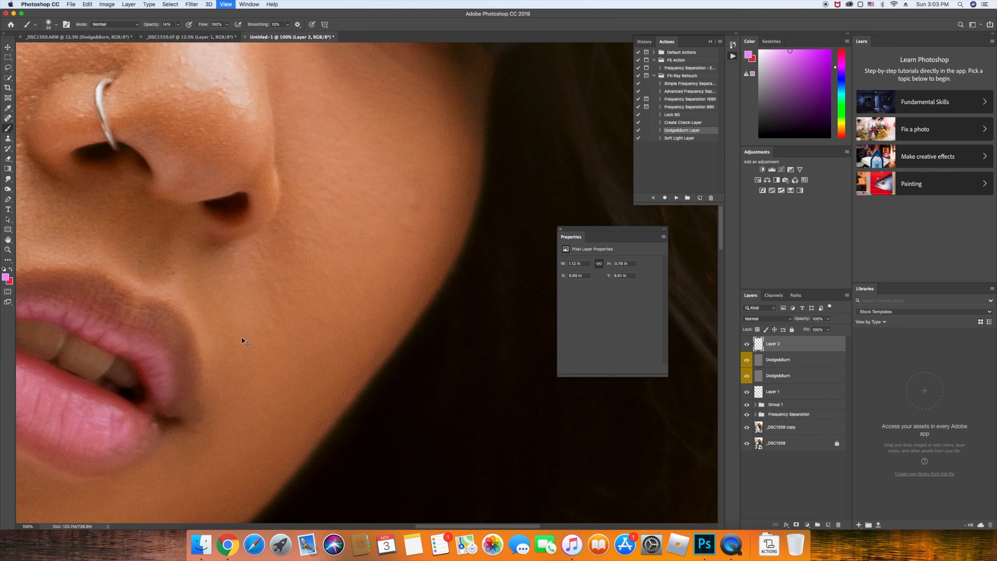
{"action": "scroll", "coordinate": [422, 301], "scroll_direction": "left", "scroll_amount": 5}
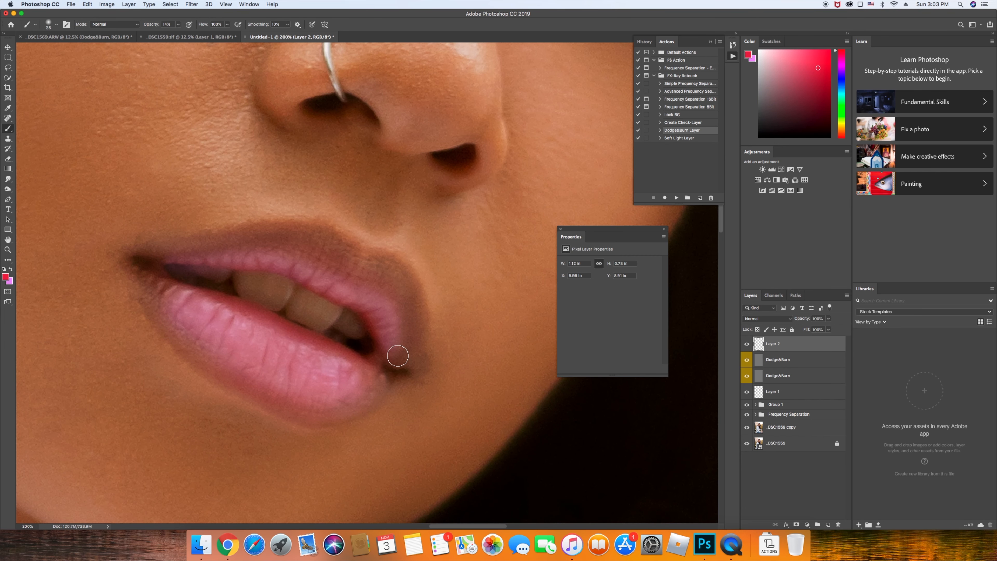
Paint bright pink over the whole lower lip, blending it in with the Mixer Brush
{"action": "key", "text": "bracketright"}
{"action": "left_click_drag", "start_coordinate": [218, 300], "coordinate": [333, 349]}
{"action": "key", "text": "bracketleft"}
{"action": "key", "text": "shift+b"}
{"action": "key", "text": "shift+b"}
{"action": "key", "text": "shift+b"}
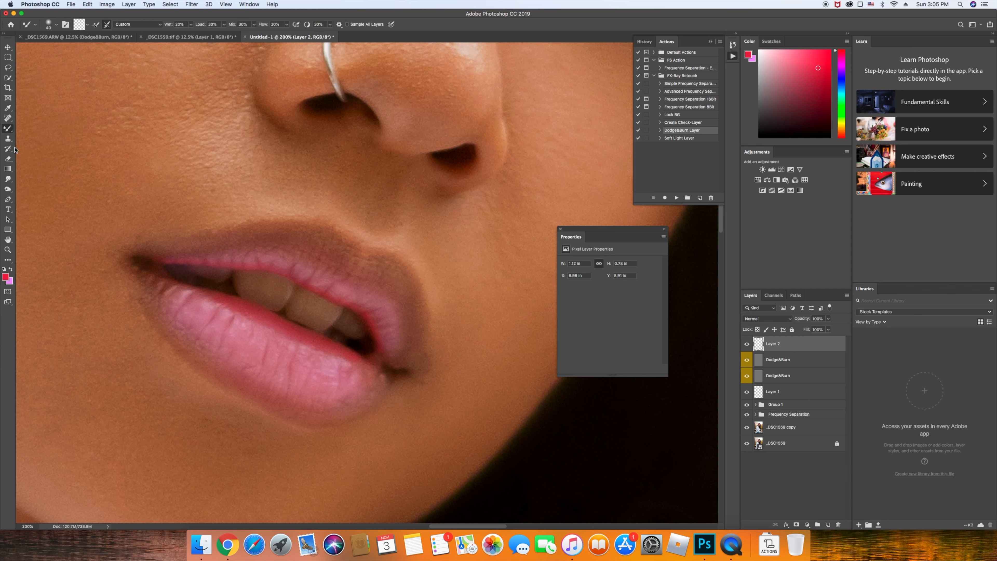
{"action": "key", "text": "bracketleft"}
{"action": "key", "text": "bracketleft"}
{"action": "key", "text": "bracketleft"}
{"action": "key", "text": "bracketright"}
{"action": "left_click_drag", "start_coordinate": [179, 290], "coordinate": [327, 349]}
{"action": "mouse_move", "coordinate": [361, 368]}
{"action": "left_mouse_down"}
{"action": "mouse_move", "coordinate": [319, 392]}
{"action": "mouse_move", "coordinate": [361, 388]}
{"action": "mouse_move", "coordinate": [276, 395]}
{"action": "mouse_move", "coordinate": [338, 389]}
{"action": "mouse_move", "coordinate": [258, 383]}
{"action": "mouse_move", "coordinate": [221, 343]}
{"action": "left_mouse_up"}
{"action": "mouse_move", "coordinate": [178, 307]}
{"action": "left_mouse_down"}
{"action": "mouse_move", "coordinate": [291, 377]}
{"action": "mouse_move", "coordinate": [314, 359]}
{"action": "mouse_move", "coordinate": [198, 320]}
{"action": "mouse_move", "coordinate": [214, 330]}
{"action": "left_mouse_up"}
{"action": "mouse_move", "coordinate": [171, 297]}
{"action": "left_mouse_down"}
{"action": "mouse_move", "coordinate": [145, 280]}
{"action": "mouse_move", "coordinate": [182, 299]}
{"action": "mouse_move", "coordinate": [146, 278]}
{"action": "mouse_move", "coordinate": [239, 322]}
{"action": "left_mouse_up"}
Fill pink along the upper lip and lip corner with a smaller brush, then zoom out
{"action": "mouse_move", "coordinate": [338, 363]}
{"action": "left_mouse_down"}
{"action": "mouse_move", "coordinate": [391, 352]}
{"action": "mouse_move", "coordinate": [366, 294]}
{"action": "mouse_move", "coordinate": [378, 309]}
{"action": "mouse_move", "coordinate": [269, 257]}
{"action": "mouse_move", "coordinate": [188, 264]}
{"action": "left_mouse_up"}
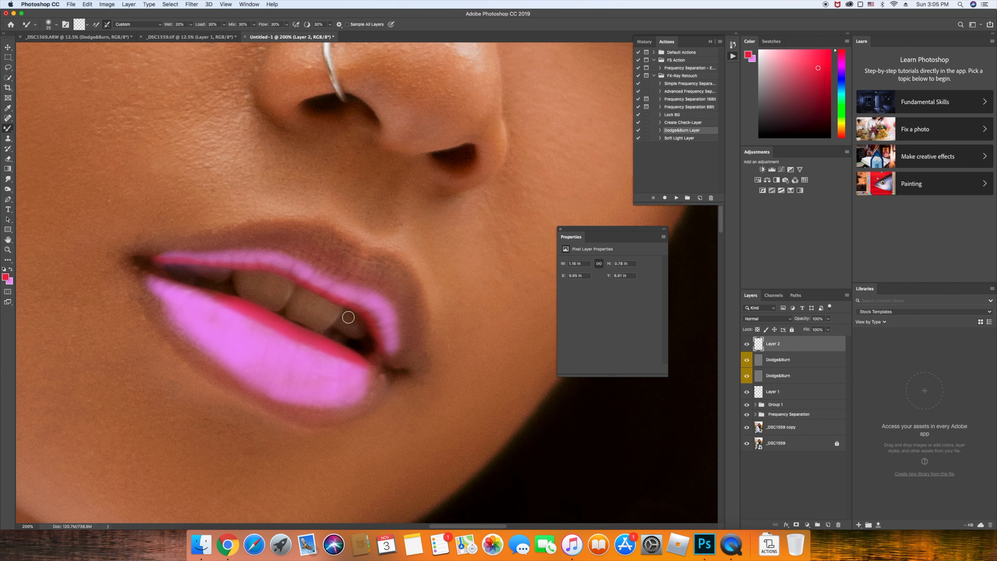
{"action": "key", "text": "bracketleft"}
{"action": "key", "text": "bracketleft"}
{"action": "mouse_move", "coordinate": [374, 358]}
{"action": "left_mouse_down"}
{"action": "mouse_move", "coordinate": [362, 360]}
{"action": "mouse_move", "coordinate": [380, 334]}
{"action": "mouse_move", "coordinate": [363, 311]}
{"action": "mouse_move", "coordinate": [279, 272]}
{"action": "mouse_move", "coordinate": [200, 261]}
{"action": "mouse_move", "coordinate": [157, 269]}
{"action": "mouse_move", "coordinate": [174, 280]}
{"action": "mouse_move", "coordinate": [151, 266]}
{"action": "mouse_move", "coordinate": [232, 306]}
{"action": "mouse_move", "coordinate": [218, 298]}
{"action": "left_mouse_up"}
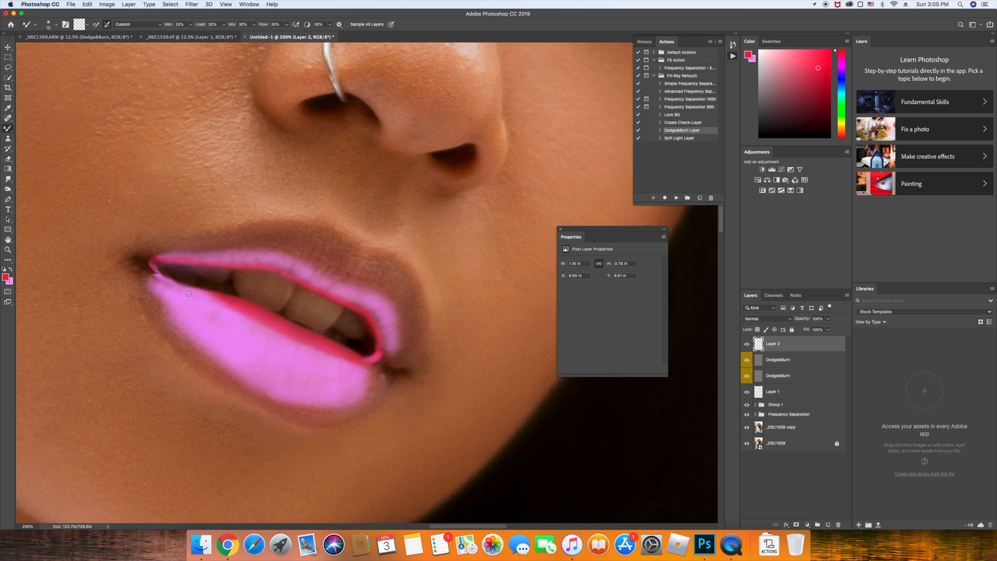
{"action": "key", "text": "super+minus"}
{"action": "key", "text": "super+minus"}
{"action": "key", "text": "super+minus"}
{"action": "key", "text": "super+minus"}
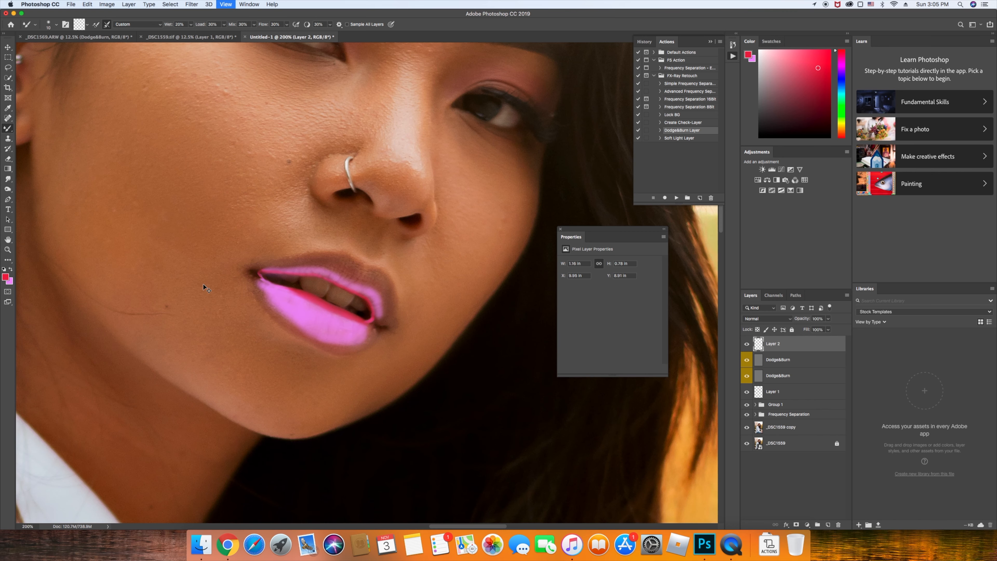
{"action": "key", "text": "super+minus"}
{"action": "key", "text": "super+minus"}
{"action": "key", "text": "super+minus"}
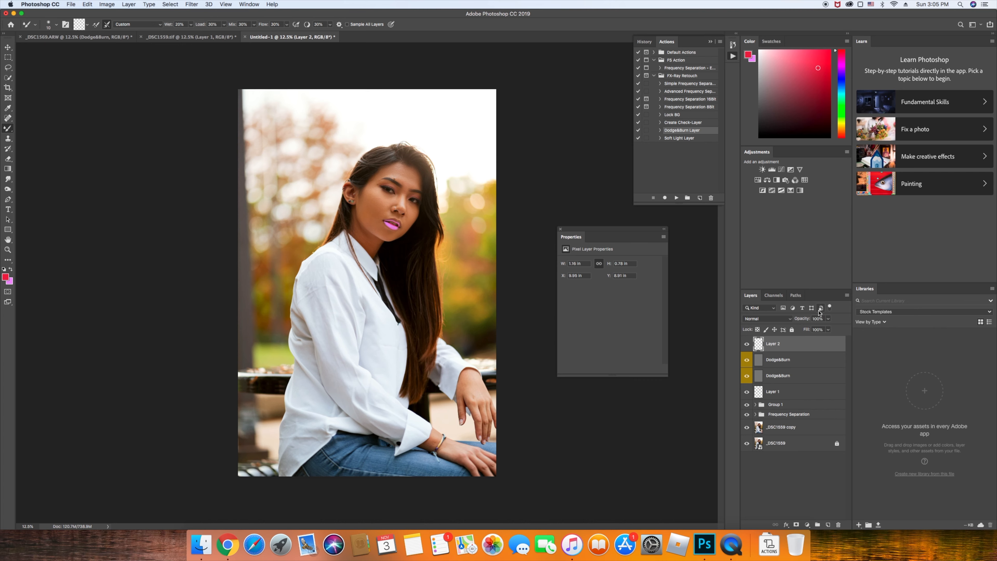
Lower Layer 2's opacity to about 10% and toggle it off and on to compare the lips
{"action": "key", "text": "super+plus"}
{"action": "key", "text": "super+plus"}
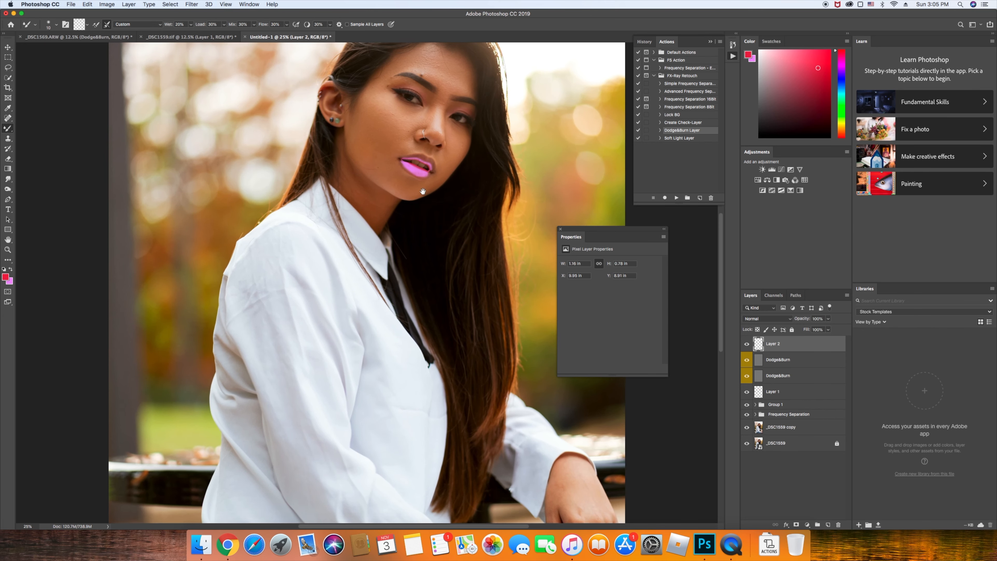
{"action": "left_click_drag", "start_coordinate": [428, 191], "coordinate": [391, 202]}
{"action": "left_click_drag", "start_coordinate": [792, 318], "coordinate": [761, 320]}
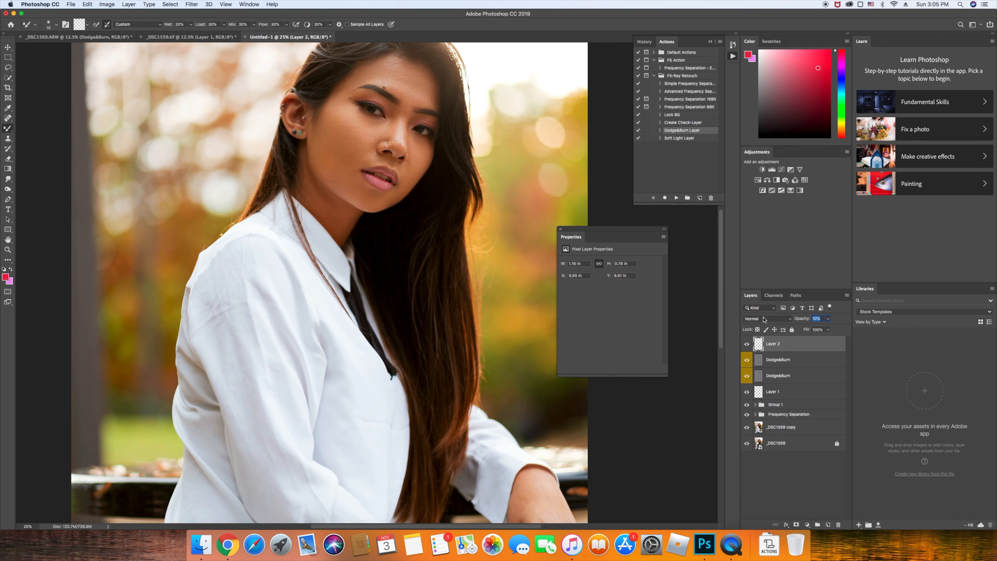
{"action": "key", "text": "super+plus"}
{"action": "left_click_drag", "start_coordinate": [452, 223], "coordinate": [441, 246]}
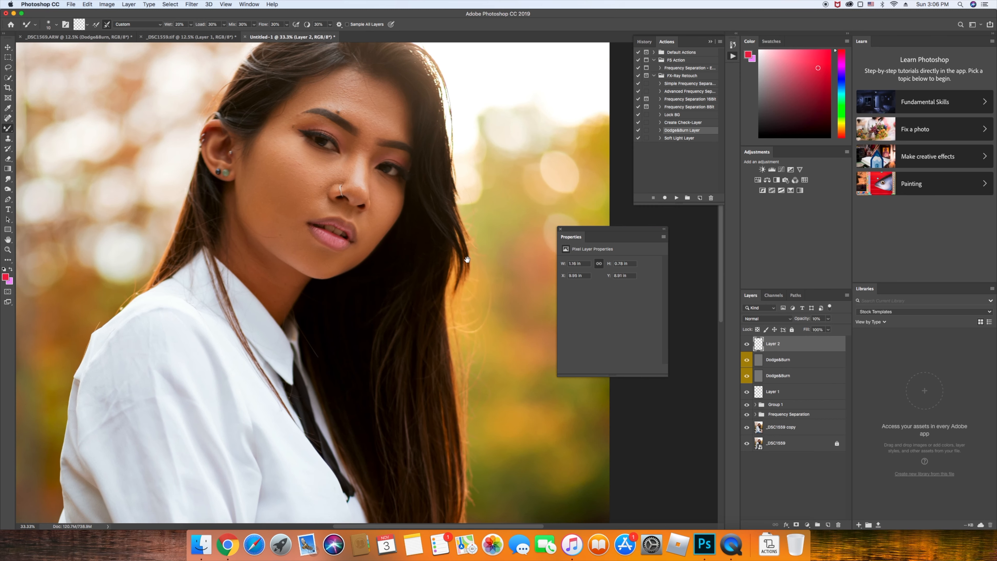
{"action": "left_click", "coordinate": [746, 345]}
{"action": "left_click", "coordinate": [746, 345]}
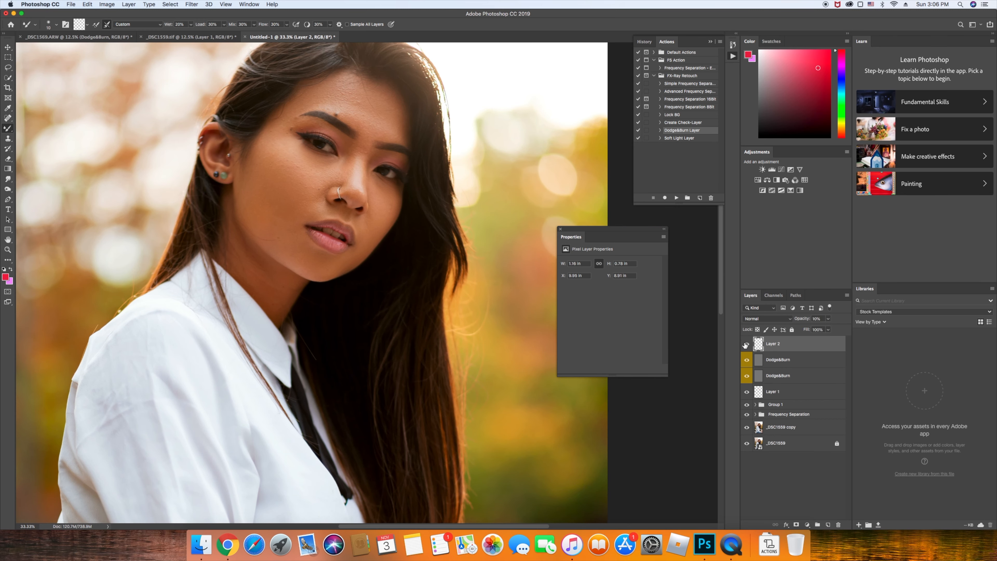
{"action": "left_click", "coordinate": [746, 344]}
{"action": "left_click", "coordinate": [746, 344]}
Return to the regular Brush with an orange foreground colour
{"action": "key", "text": "shift+b"}
{"action": "left_click", "coordinate": [808, 64]}
{"action": "mouse_move", "coordinate": [842, 70]}
{"action": "left_mouse_down"}
{"action": "mouse_move", "coordinate": [844, 57]}
{"action": "mouse_move", "coordinate": [842, 134]}
{"action": "left_mouse_up"}
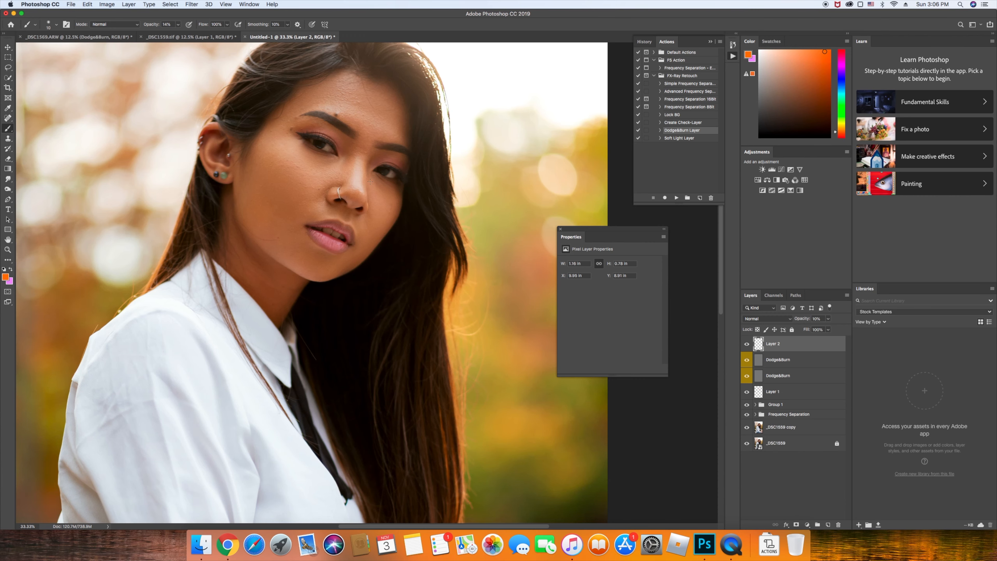
Zoom in close on the lips and paint faint orange colour along the lip and its corner
{"action": "key", "text": "super+equal"}
{"action": "key", "text": "super+equal"}
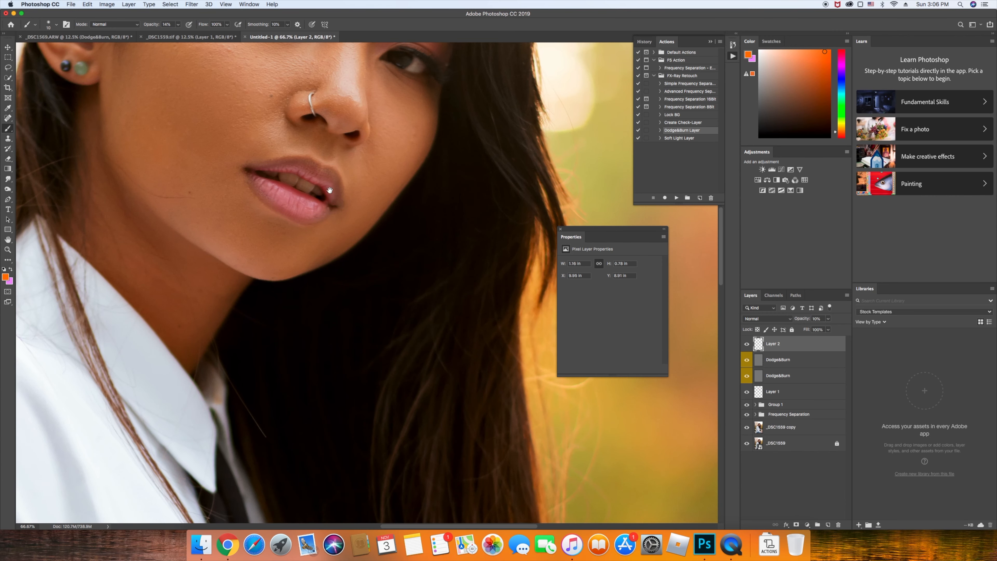
{"action": "scroll", "coordinate": [346, 222], "scroll_direction": "up", "scroll_amount": 3}
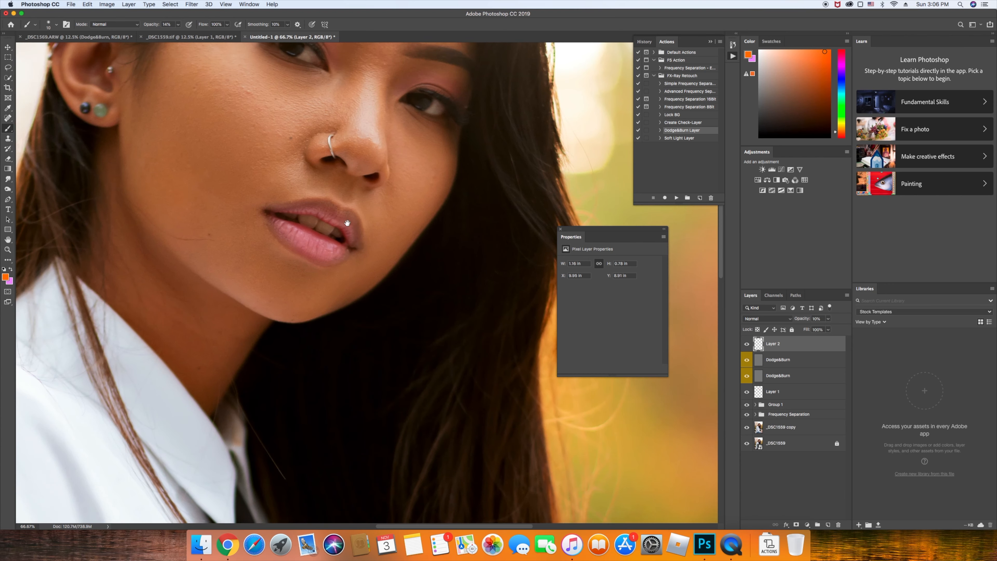
{"action": "scroll", "coordinate": [421, 263], "scroll_direction": "up", "scroll_amount": 3}
{"action": "key", "text": "super+equal"}
{"action": "key", "text": "super+equal"}
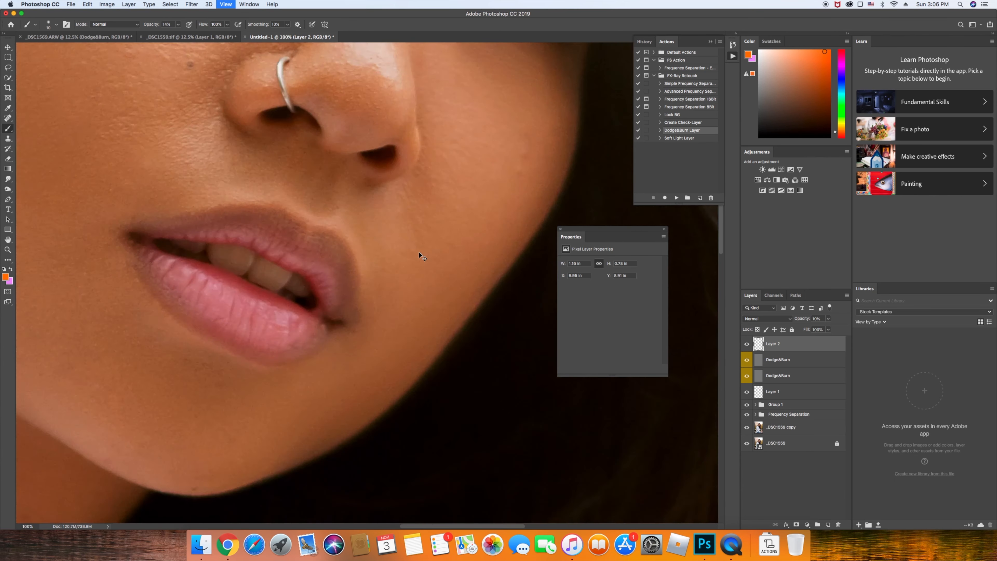
{"action": "key", "text": "bracketright"}
{"action": "key", "text": "bracketright"}
{"action": "key", "text": "bracketright"}
{"action": "key", "text": "bracketright"}
{"action": "key", "text": "bracketright"}
{"action": "mouse_move", "coordinate": [352, 303]}
{"action": "left_mouse_down"}
{"action": "mouse_move", "coordinate": [338, 310]}
{"action": "mouse_move", "coordinate": [326, 260]}
{"action": "mouse_move", "coordinate": [275, 220]}
{"action": "mouse_move", "coordinate": [263, 227]}
{"action": "mouse_move", "coordinate": [236, 209]}
{"action": "mouse_move", "coordinate": [165, 200]}
{"action": "mouse_move", "coordinate": [84, 207]}
{"action": "mouse_move", "coordinate": [229, 196]}
{"action": "mouse_move", "coordinate": [323, 246]}
{"action": "mouse_move", "coordinate": [349, 287]}
{"action": "left_mouse_up"}
{"action": "key", "text": "bracketleft"}
{"action": "key", "text": "bracketleft"}
{"action": "mouse_move", "coordinate": [341, 325]}
{"action": "left_mouse_down"}
{"action": "mouse_move", "coordinate": [292, 378]}
{"action": "mouse_move", "coordinate": [305, 356]}
{"action": "mouse_move", "coordinate": [232, 377]}
{"action": "mouse_move", "coordinate": [118, 327]}
{"action": "mouse_move", "coordinate": [128, 329]}
{"action": "mouse_move", "coordinate": [73, 252]}
{"action": "left_mouse_up"}
Blend the paint along the lower lip with the Mixer Brush, then zoom back to the face
{"action": "key", "text": "m"}
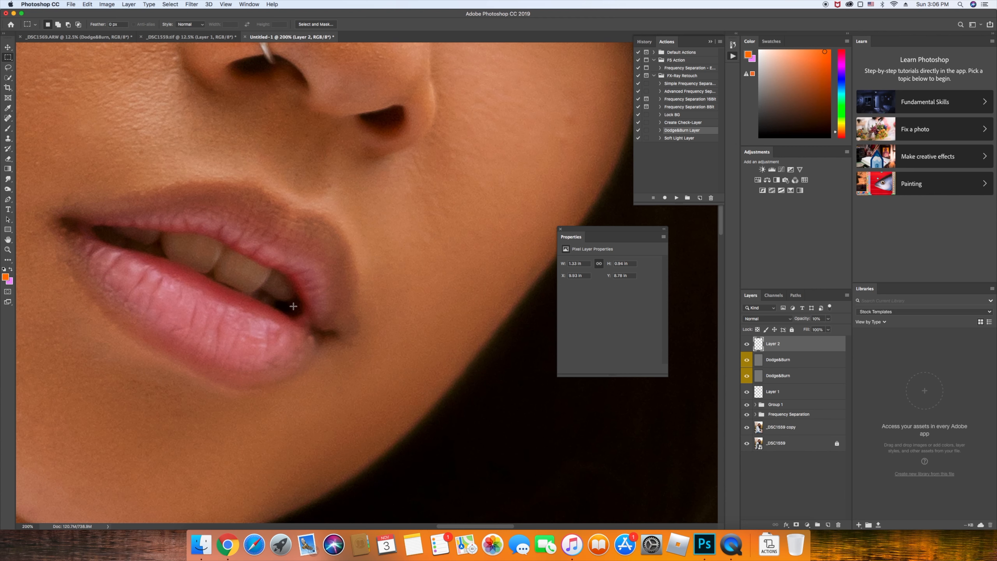
{"action": "key", "text": "b"}
{"action": "key", "text": "bracketright"}
{"action": "key", "text": "bracketright"}
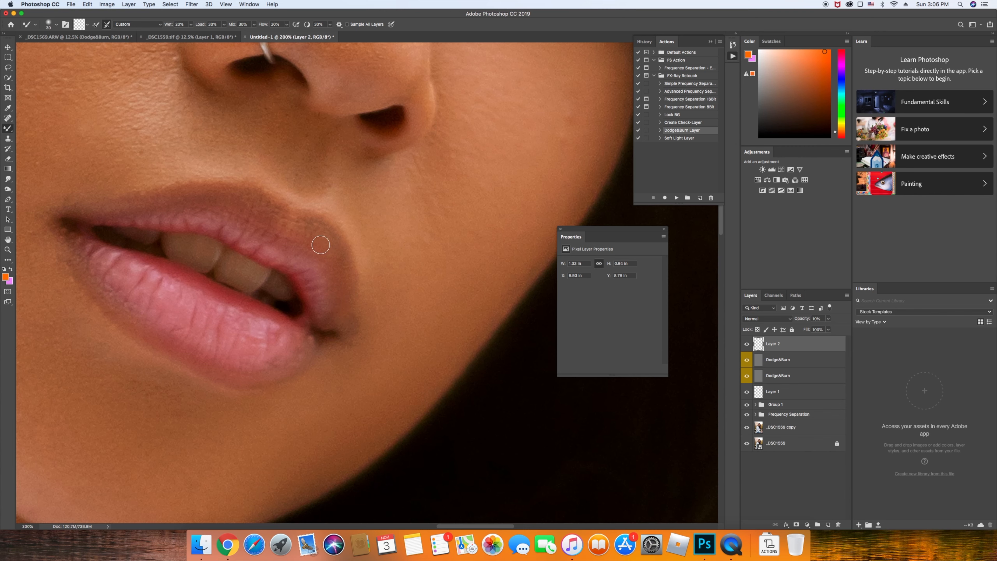
{"action": "mouse_move", "coordinate": [61, 228]}
{"action": "left_mouse_down"}
{"action": "mouse_move", "coordinate": [73, 263]}
{"action": "mouse_move", "coordinate": [174, 348]}
{"action": "left_mouse_up"}
{"action": "key", "text": "super+0"}
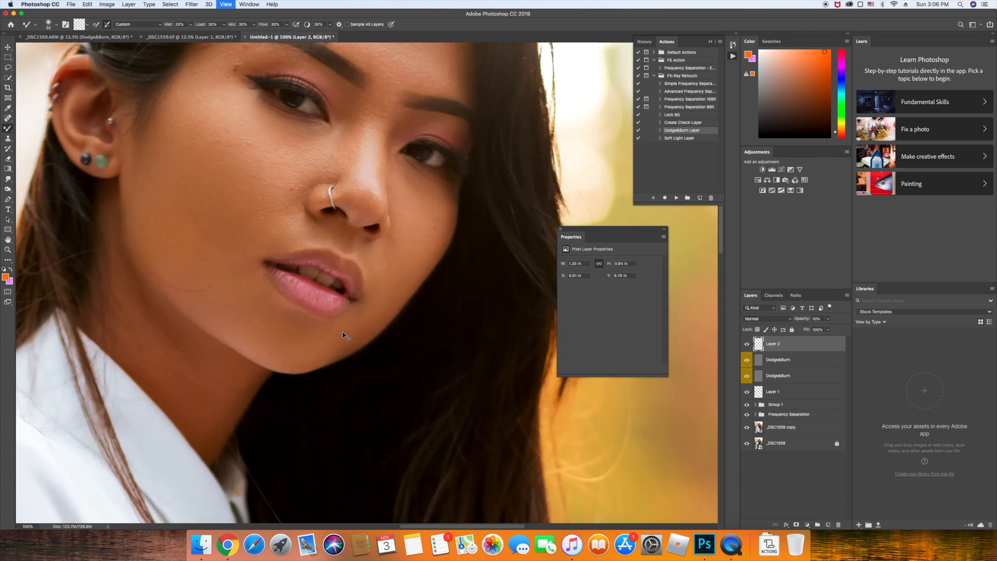
{"action": "key", "text": "super+minus"}
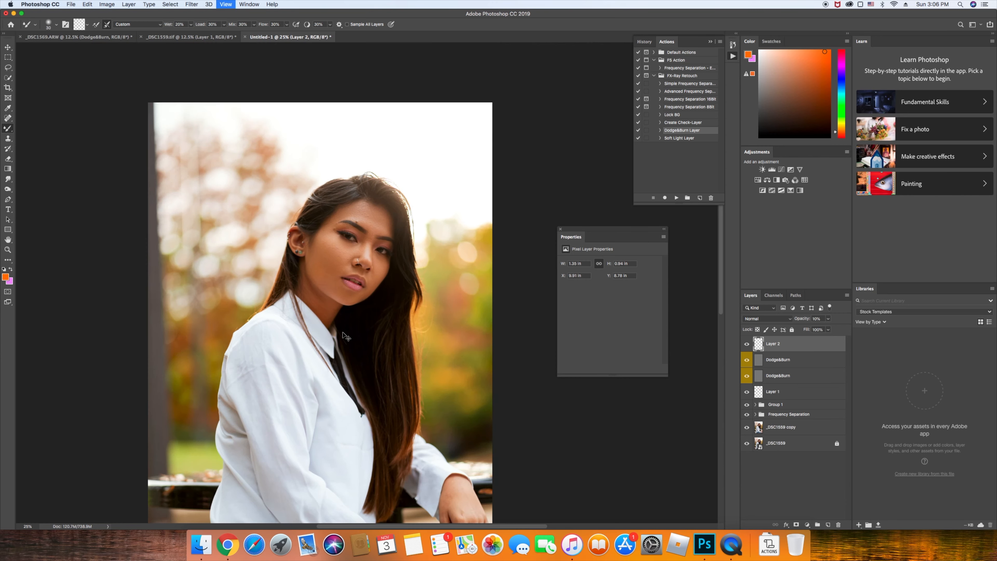
{"action": "key", "text": "super+plus"}
{"action": "key", "text": "super+plus"}
{"action": "key", "text": "super+plus"}
{"action": "key", "text": "super+plus"}
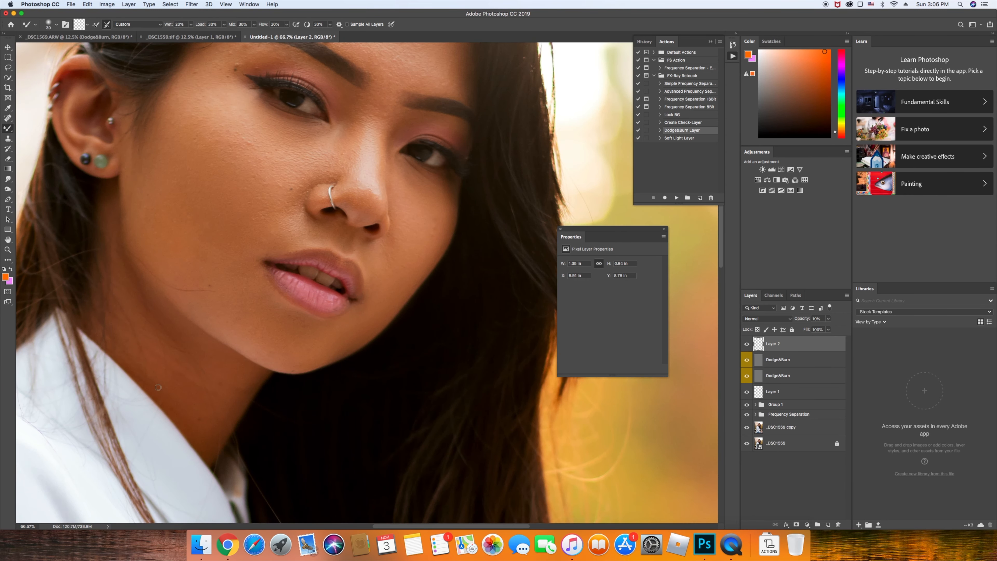
Paint orange across the upper lip and set Layer 2's opacity to 100% to check it
{"action": "key", "text": "bracketright"}
{"action": "key", "text": "bracketright"}
{"action": "mouse_move", "coordinate": [329, 260]}
{"action": "left_mouse_down"}
{"action": "mouse_move", "coordinate": [286, 257]}
{"action": "mouse_move", "coordinate": [278, 287]}
{"action": "mouse_move", "coordinate": [303, 305]}
{"action": "mouse_move", "coordinate": [348, 305]}
{"action": "left_mouse_up"}
{"action": "left_click_drag", "start_coordinate": [809, 319], "coordinate": [811, 319]}
{"action": "type", "text": "100"}
{"action": "key", "text": "Return"}
Clean up stray paint with the Eraser and Mixer Brush, then set Layer 2's opacity to 4%
{"action": "key", "text": "e"}
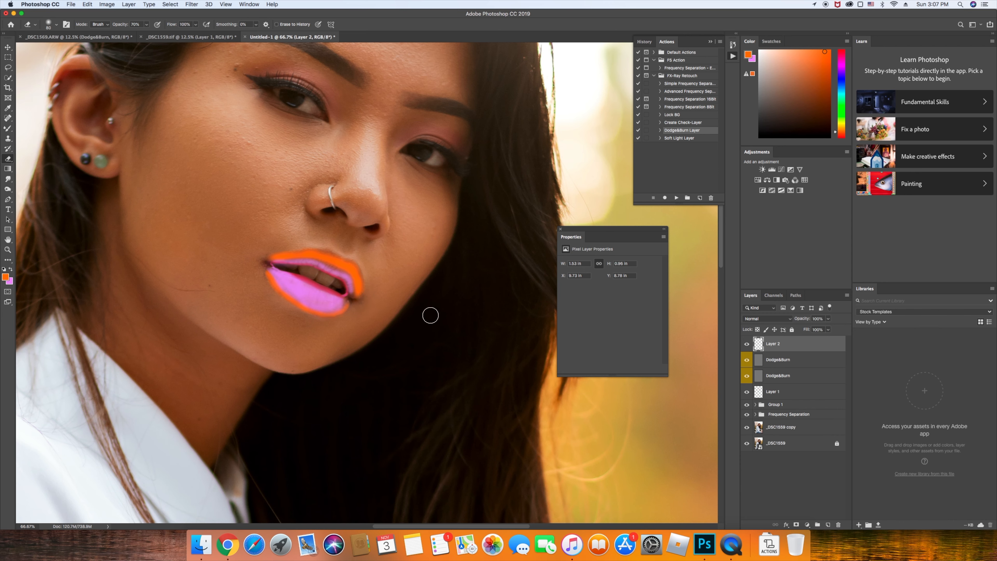
{"action": "key", "text": "b"}
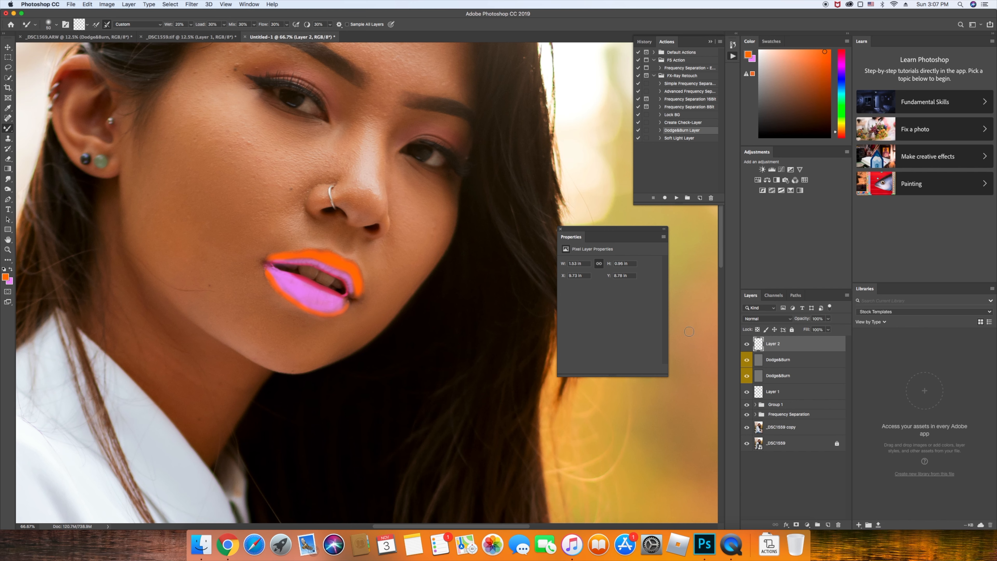
{"action": "left_click", "coordinate": [818, 318]}
{"action": "type", "text": "4"}
{"action": "key", "text": "Return"}
Raise Layer 2's opacity to 8% and zoom out with the face centred
{"action": "key", "text": "Up"}
{"action": "key", "text": "Up"}
{"action": "key", "text": "Up"}
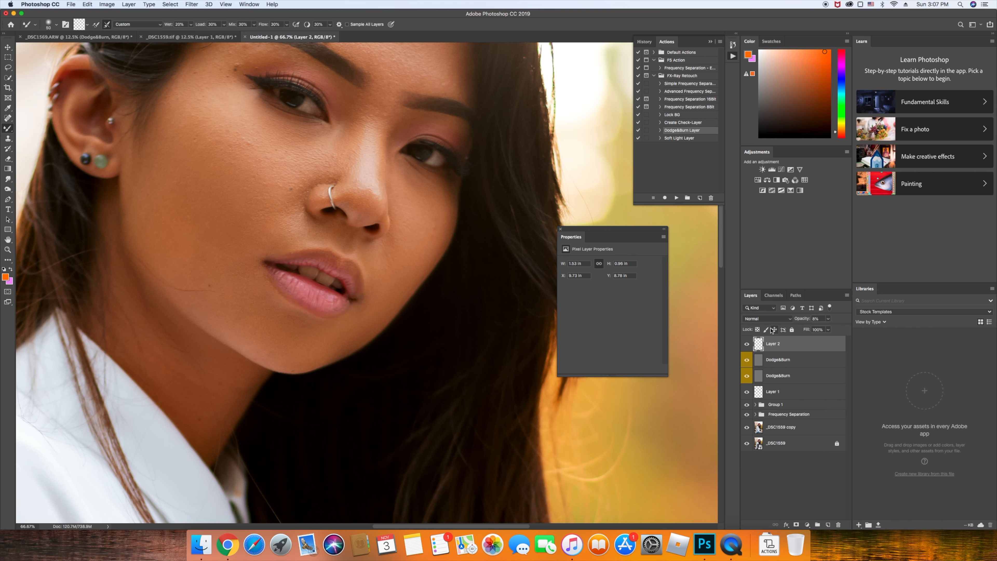
{"action": "key", "text": "super+minus"}
{"action": "key", "text": "super+minus"}
{"action": "key", "text": "super+minus"}
{"action": "key", "text": "super+minus"}
{"action": "key", "text": "super+minus"}
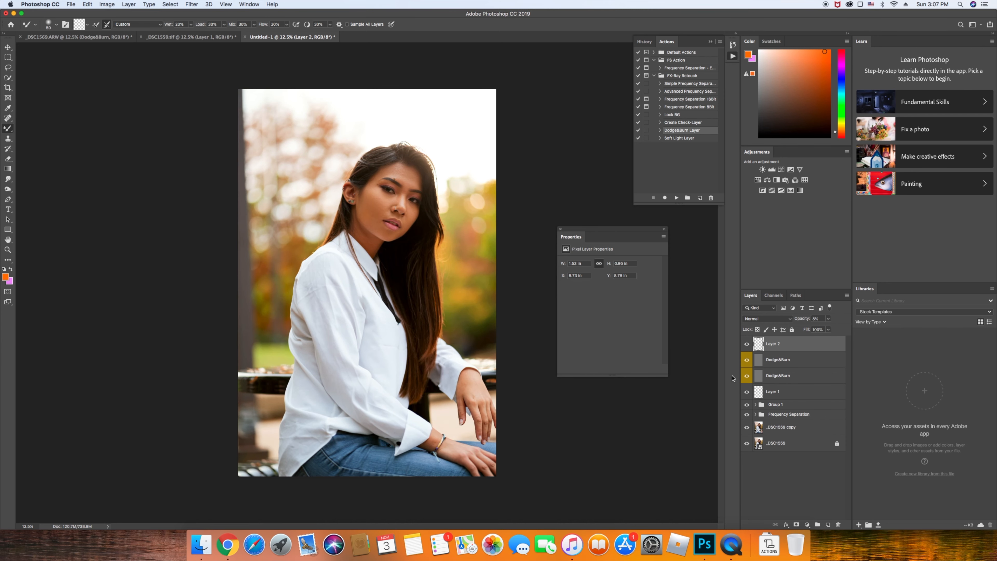
{"action": "scroll", "coordinate": [394, 185], "scroll_direction": "up", "scroll_amount": 3}
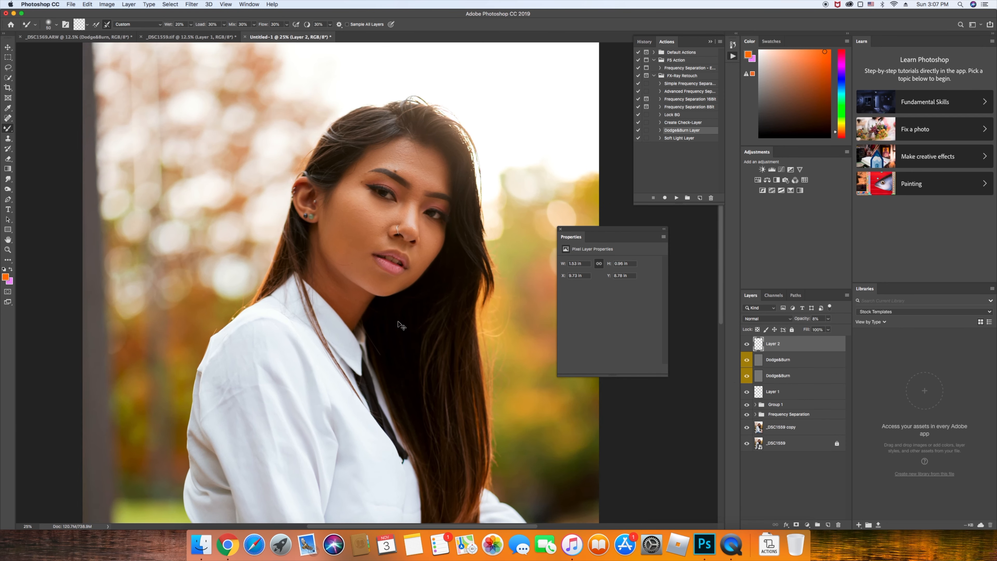
{"action": "scroll", "coordinate": [397, 316], "scroll_direction": "up", "scroll_amount": 1}
{"action": "scroll", "coordinate": [382, 290], "scroll_direction": "up", "scroll_amount": 1}
{"action": "left_click_drag", "start_coordinate": [393, 241], "coordinate": [353, 329]}
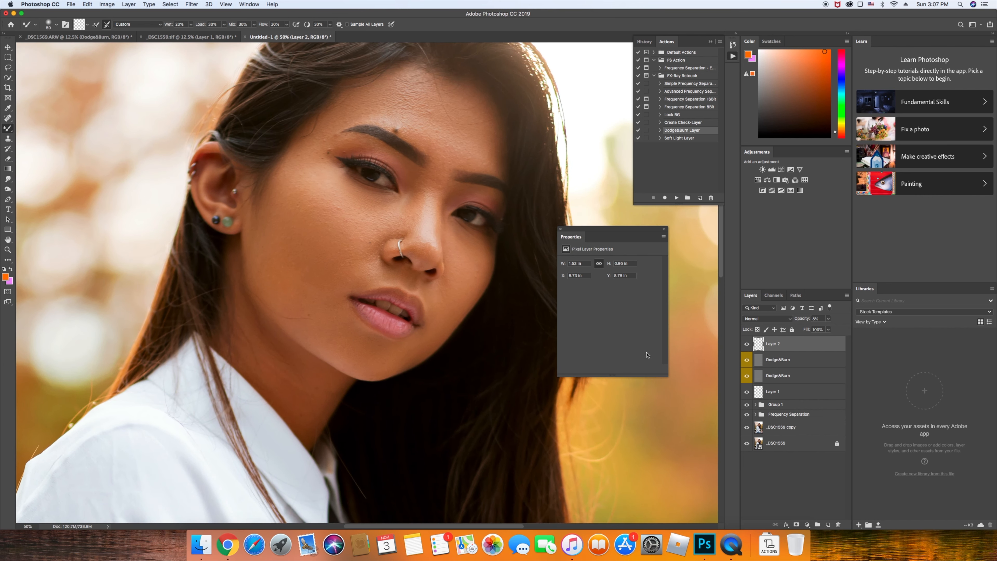
Select Layer 1, compare against the original _DSC1559 photo, and reduce Layer 1's Fill below 100%
{"action": "key", "text": "e"}
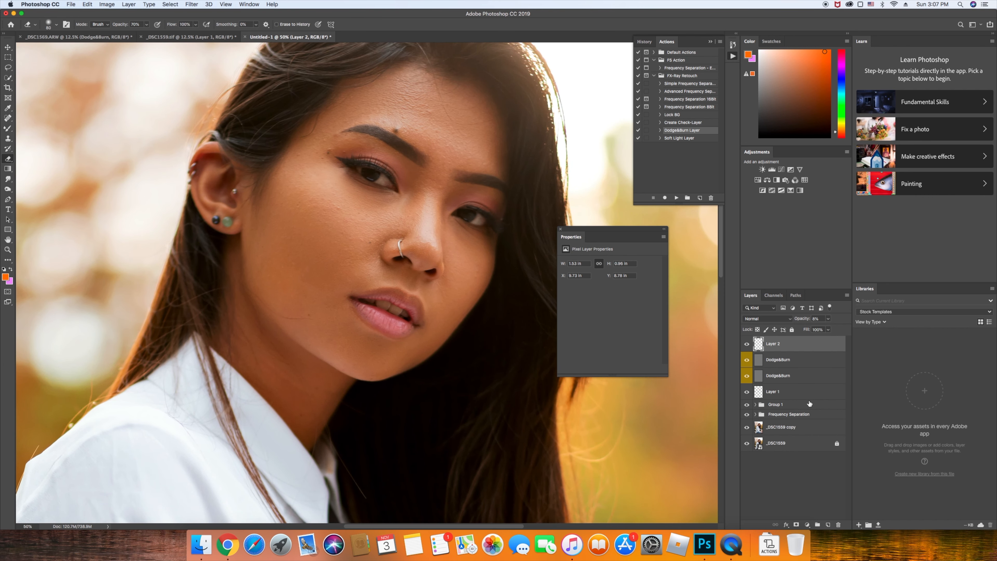
{"action": "left_click", "coordinate": [808, 392]}
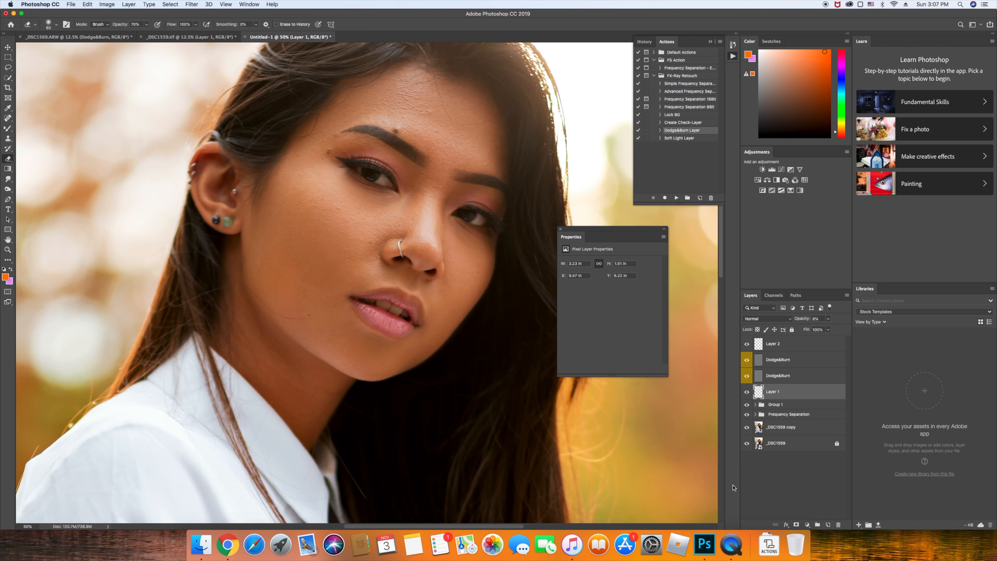
{"action": "left_click", "coordinate": [748, 446], "text": "alt"}
{"action": "left_click", "coordinate": [748, 446], "text": "alt"}
{"action": "left_click", "coordinate": [747, 345]}
{"action": "left_click_drag", "start_coordinate": [810, 330], "coordinate": [800, 331]}
{"action": "key", "text": "super+minus"}
{"action": "key", "text": "super+minus"}
{"action": "key", "text": "super+minus"}
{"action": "key", "text": "super+minus"}
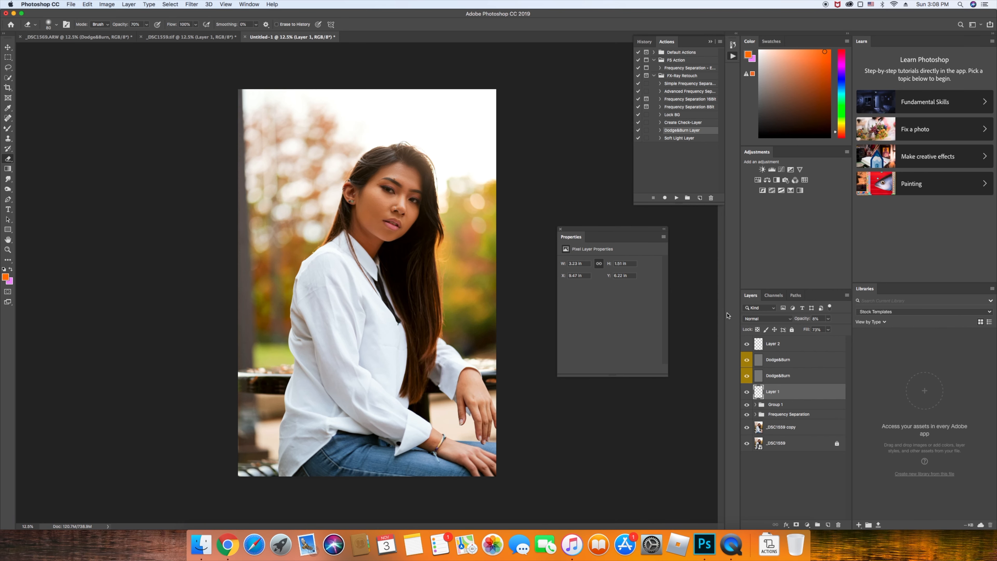
{"action": "left_click", "coordinate": [764, 343]}
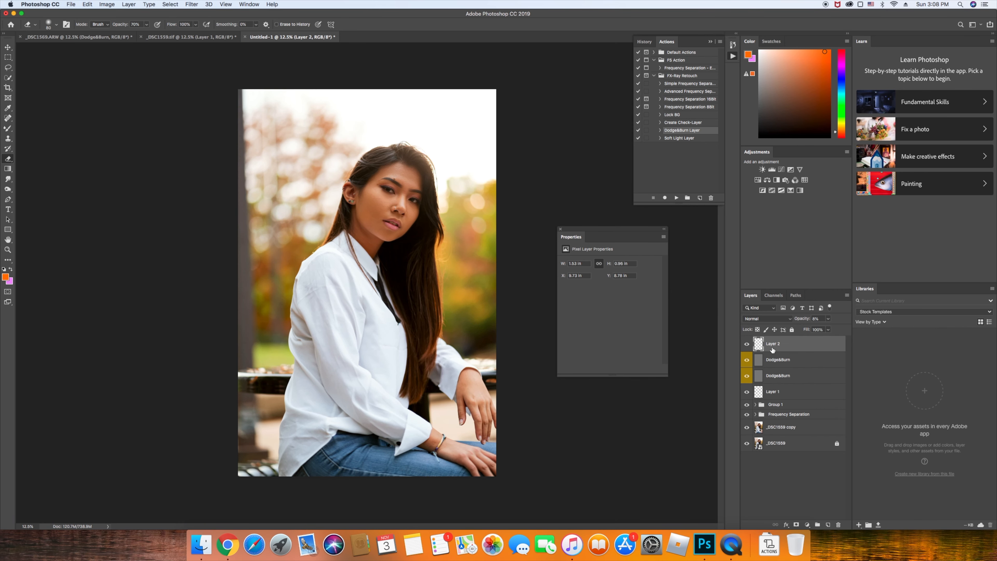
Add a Black & White adjustment layer and set its blend mode to Luminosity
{"action": "left_click", "coordinate": [129, 4]}
{"action": "mouse_move", "coordinate": [171, 110]}
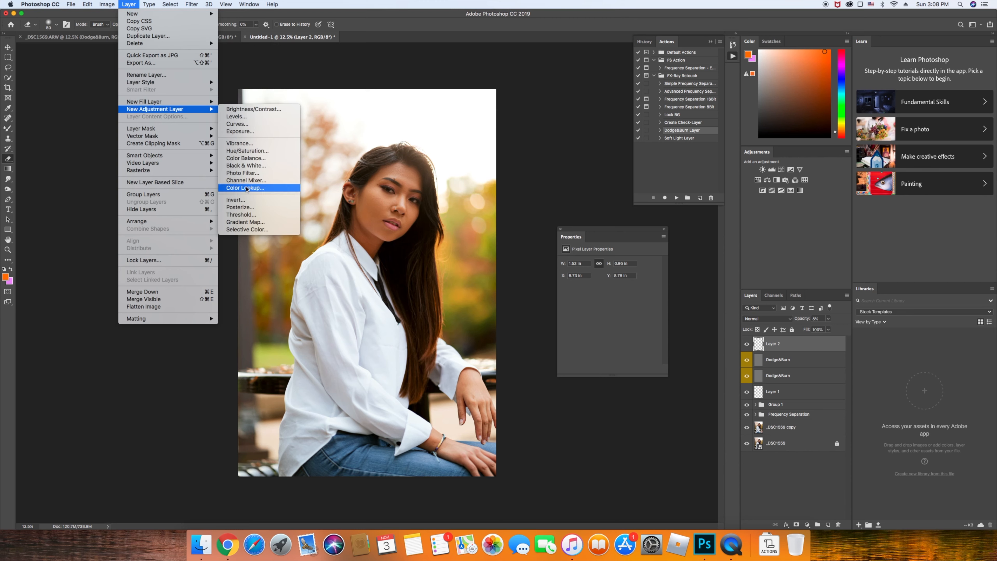
{"action": "left_click", "coordinate": [252, 167]}
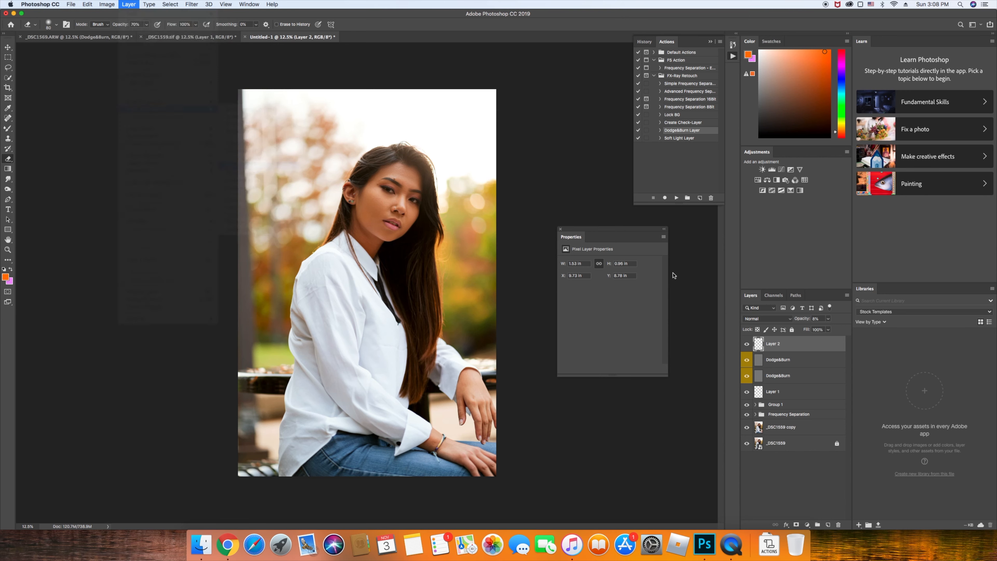
{"action": "left_click", "coordinate": [566, 245]}
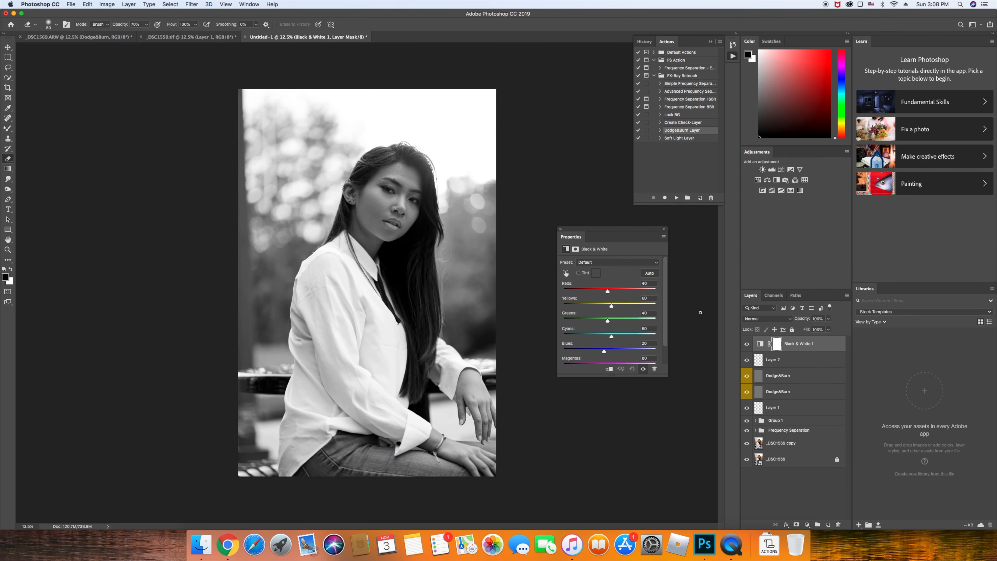
{"action": "left_click", "coordinate": [756, 322]}
{"action": "left_click", "coordinate": [760, 493]}
Toggle Black & White 1 to compare, try Auto and the Reds, Yellows and Greens sliders, then undo
{"action": "left_click", "coordinate": [747, 345]}
{"action": "left_click", "coordinate": [747, 345]}
{"action": "left_click", "coordinate": [747, 345]}
{"action": "left_click", "coordinate": [747, 344]}
{"action": "left_click", "coordinate": [747, 344]}
{"action": "left_click", "coordinate": [748, 345]}
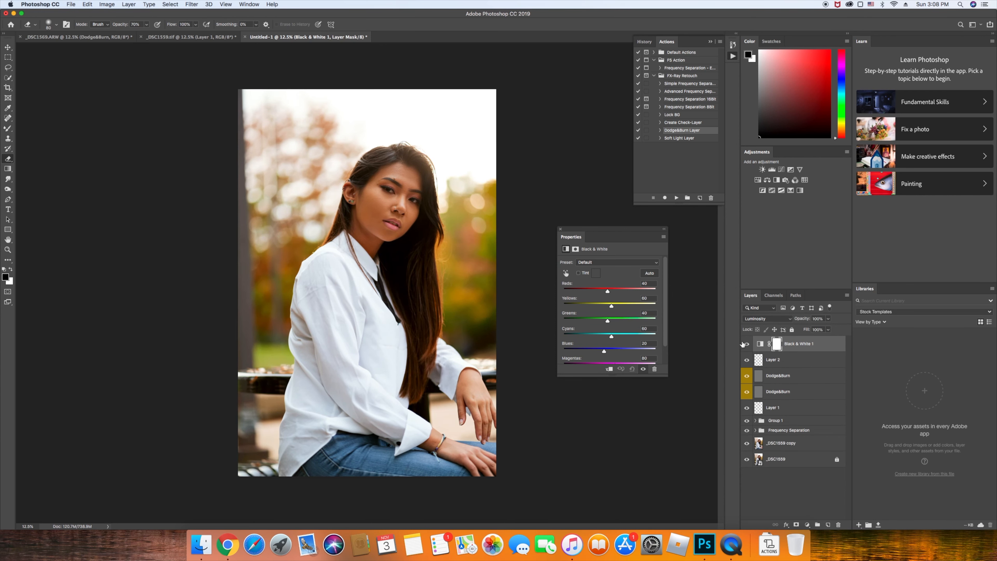
{"action": "left_click", "coordinate": [647, 275]}
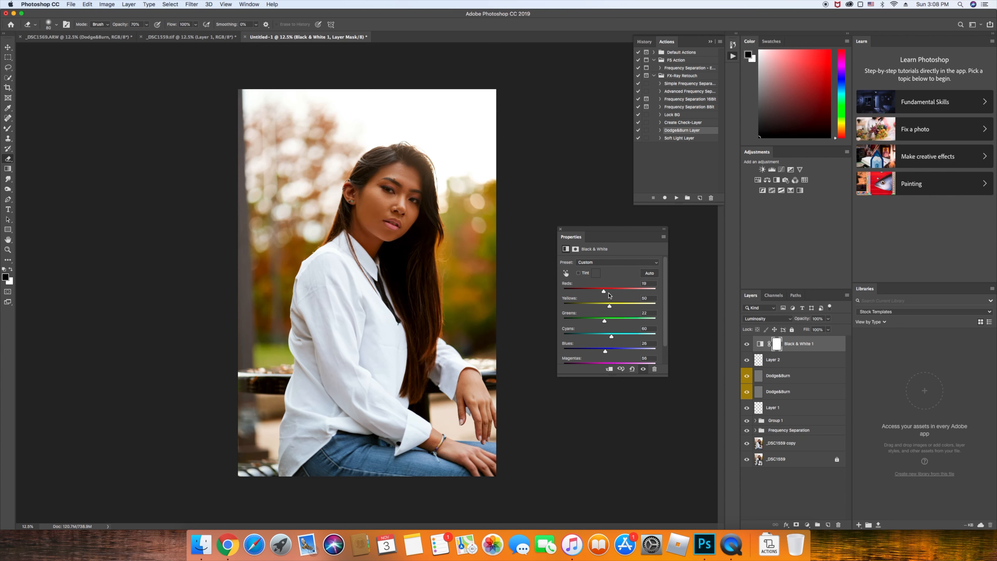
{"action": "left_click_drag", "start_coordinate": [605, 291], "coordinate": [610, 292]}
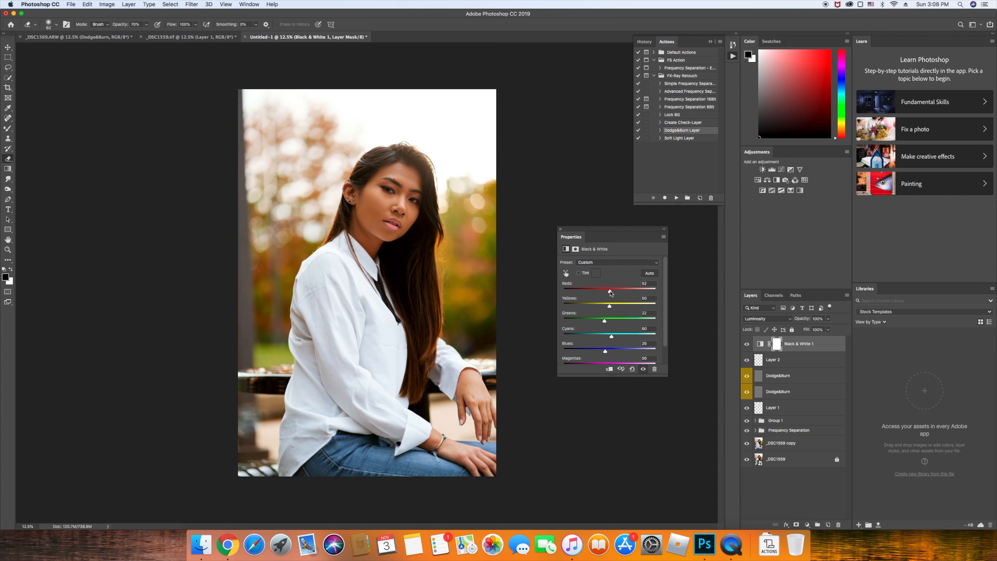
{"action": "left_click_drag", "start_coordinate": [609, 308], "coordinate": [609, 307]}
{"action": "left_click_drag", "start_coordinate": [600, 322], "coordinate": [612, 318]}
{"action": "key", "text": "super+z"}
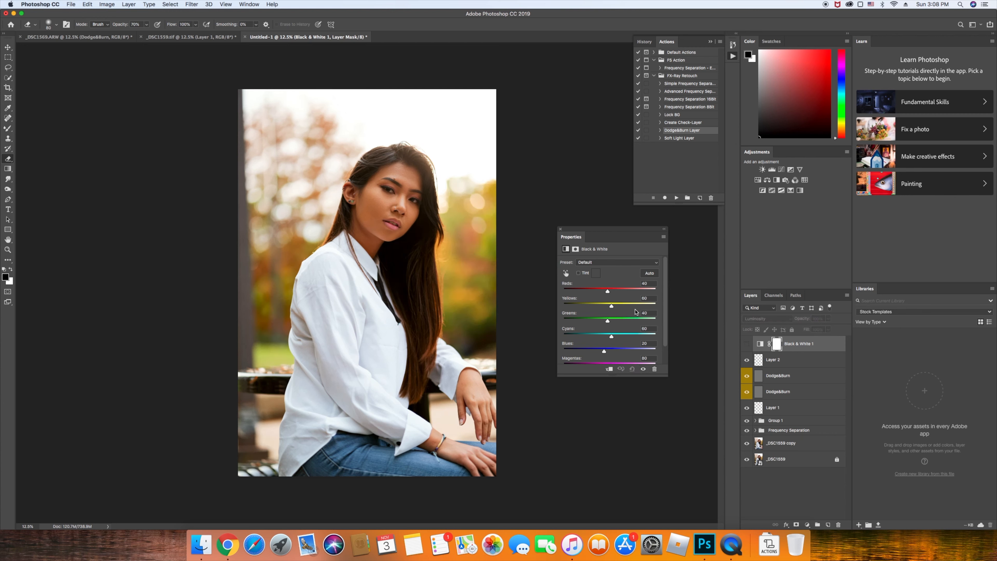
Compare using undo and redo, then restore Luminosity blending on Black & White 1
{"action": "left_click", "coordinate": [746, 344]}
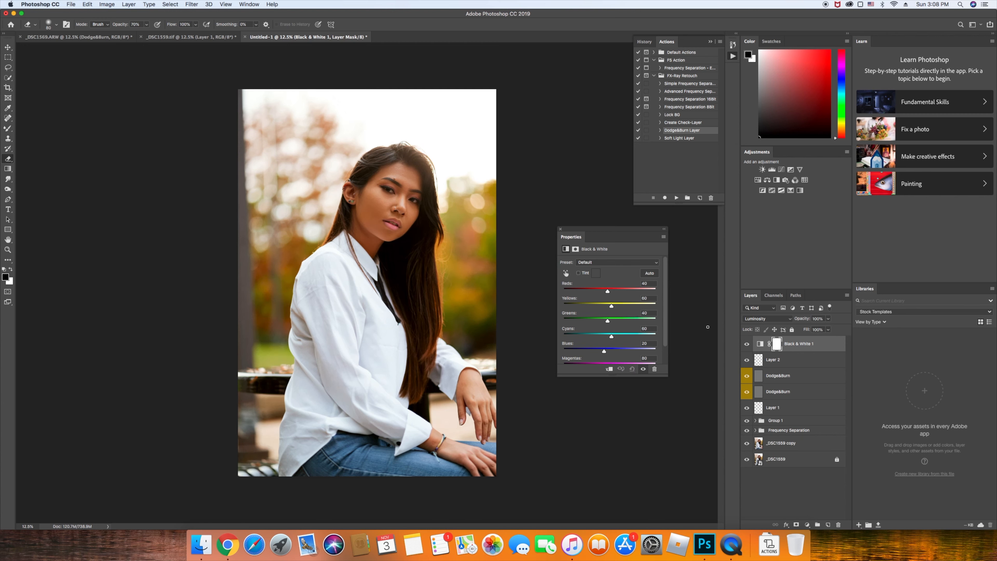
{"action": "key", "text": "super+z"}
{"action": "key", "text": "super+z"}
{"action": "key", "text": "super+shift+z"}
{"action": "key", "text": "alt+shift+n"}
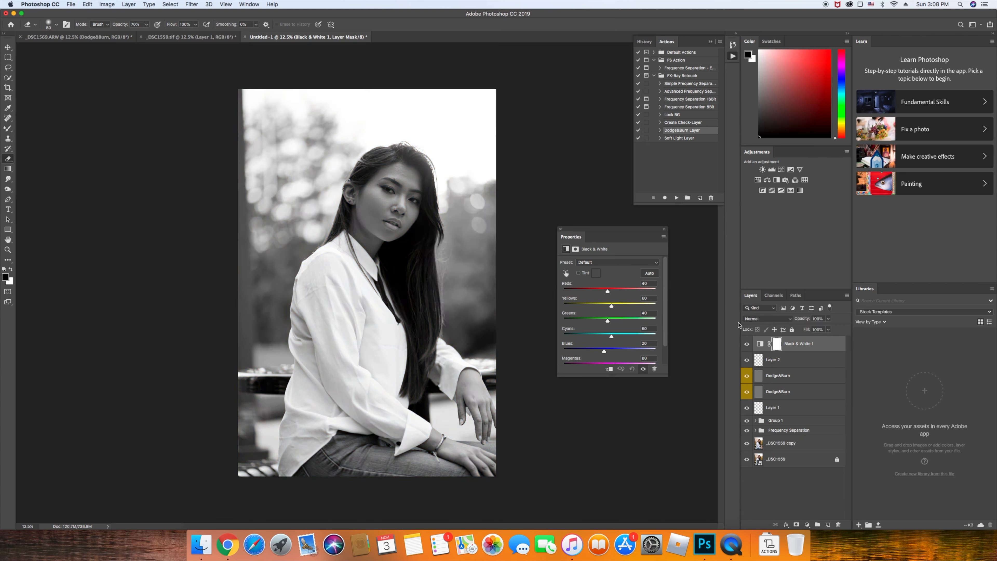
{"action": "left_click", "coordinate": [764, 321]}
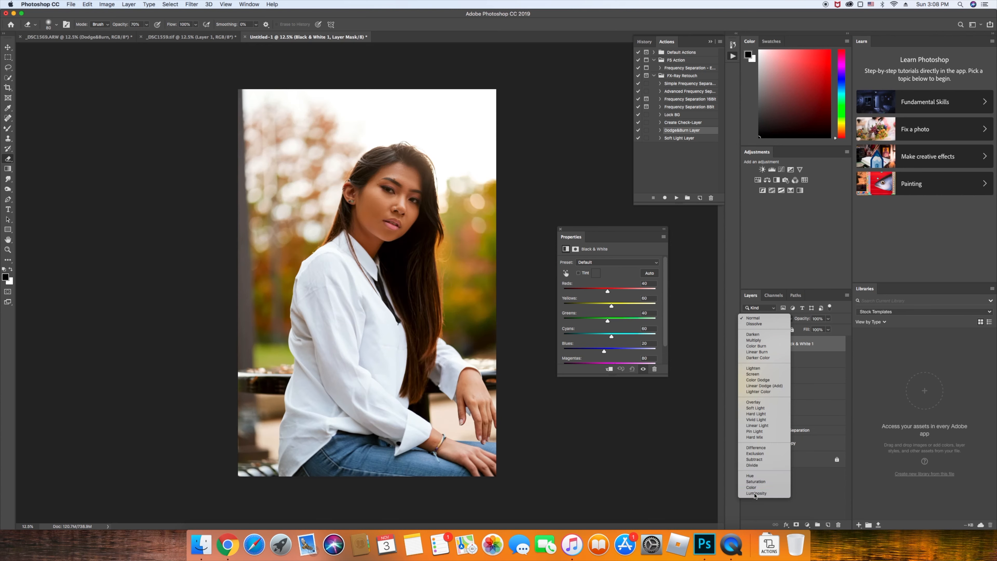
{"action": "left_click", "coordinate": [761, 496]}
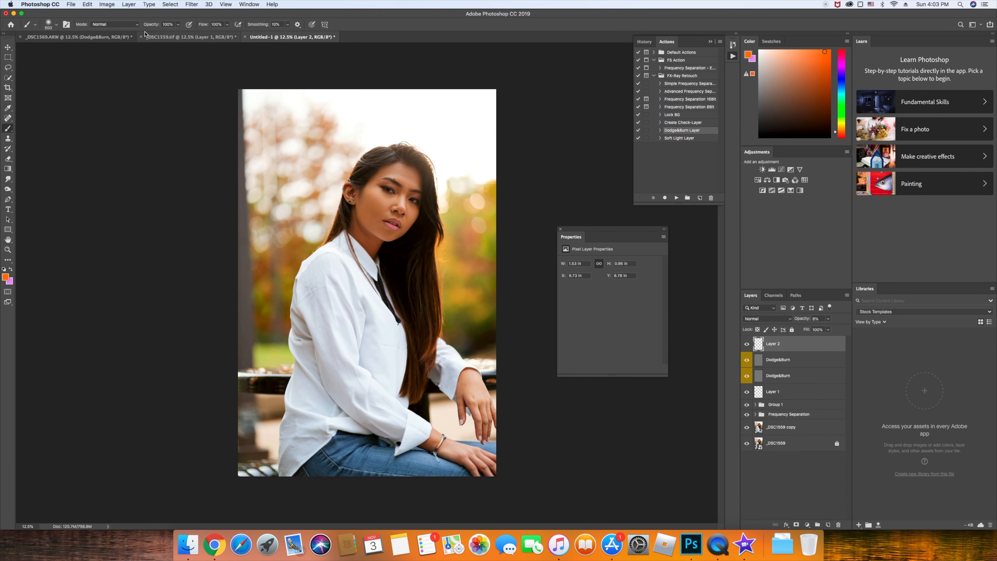
{"action": "left_click", "coordinate": [128, 4]}
Add a Selective Color layer with Yellows Black at -26 and Magenta at -9
{"action": "mouse_move", "coordinate": [168, 109]}
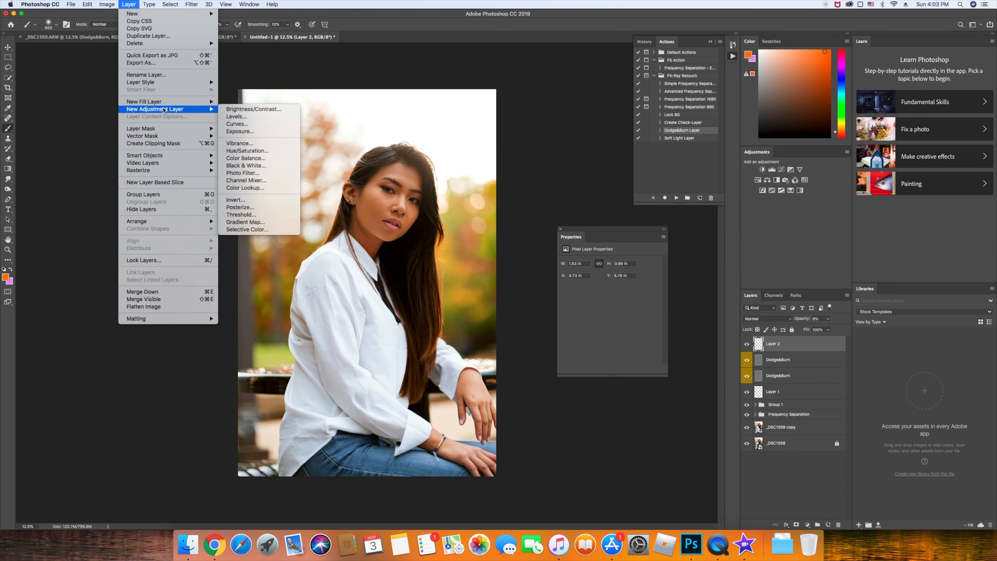
{"action": "left_click", "coordinate": [247, 229]}
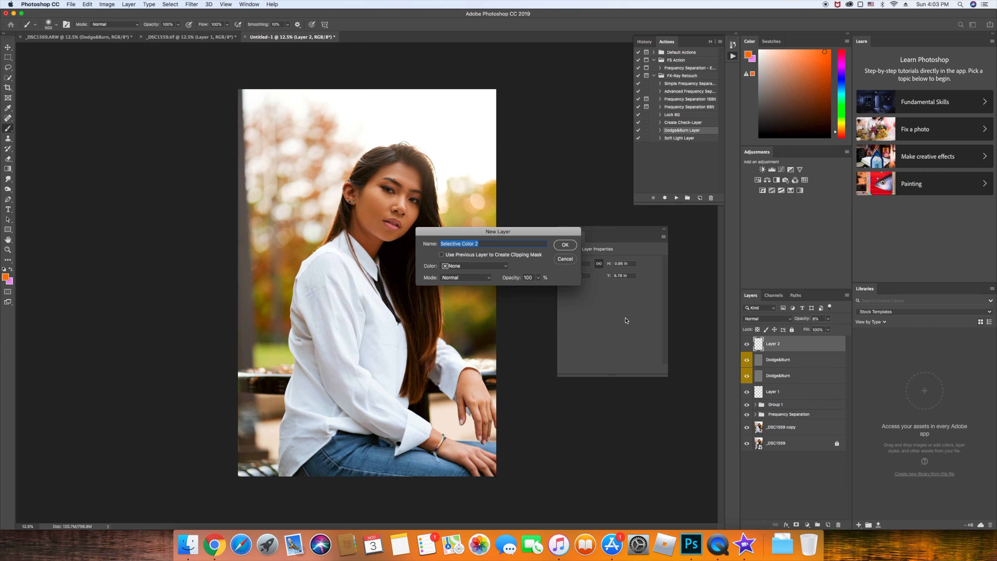
{"action": "left_click", "coordinate": [567, 245]}
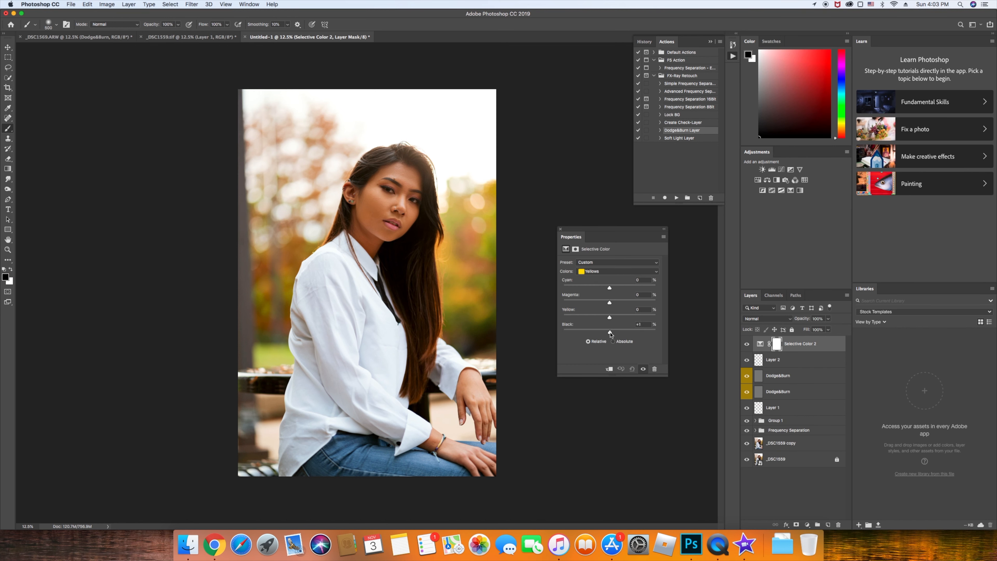
{"action": "left_click_drag", "start_coordinate": [608, 333], "coordinate": [603, 332]}
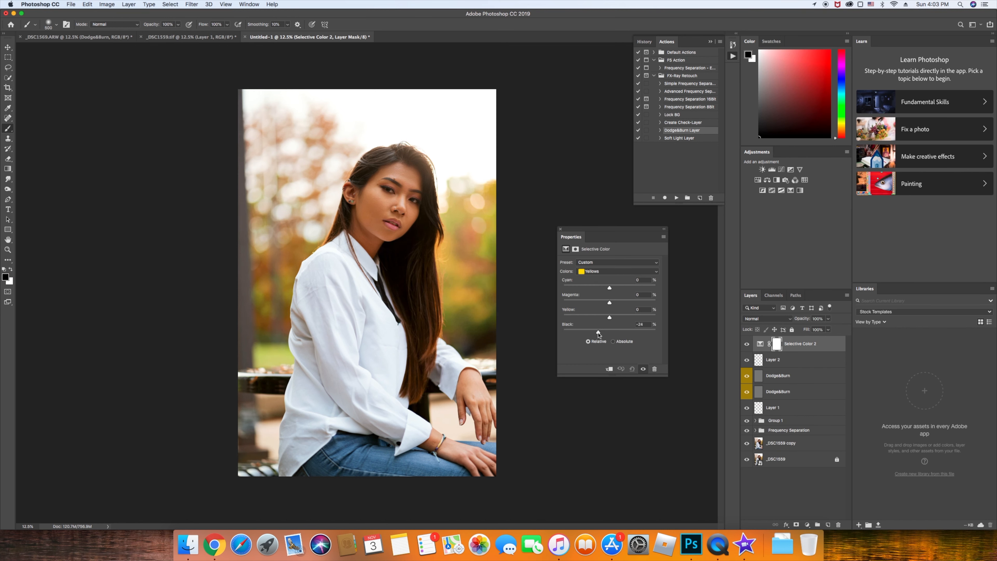
{"action": "left_click_drag", "start_coordinate": [598, 334], "coordinate": [604, 319]}
{"action": "left_click_drag", "start_coordinate": [610, 304], "coordinate": [603, 305]}
Add a mask to Selective Color 2, paint it over the face and hand, then invert it
{"action": "left_click", "coordinate": [796, 525]}
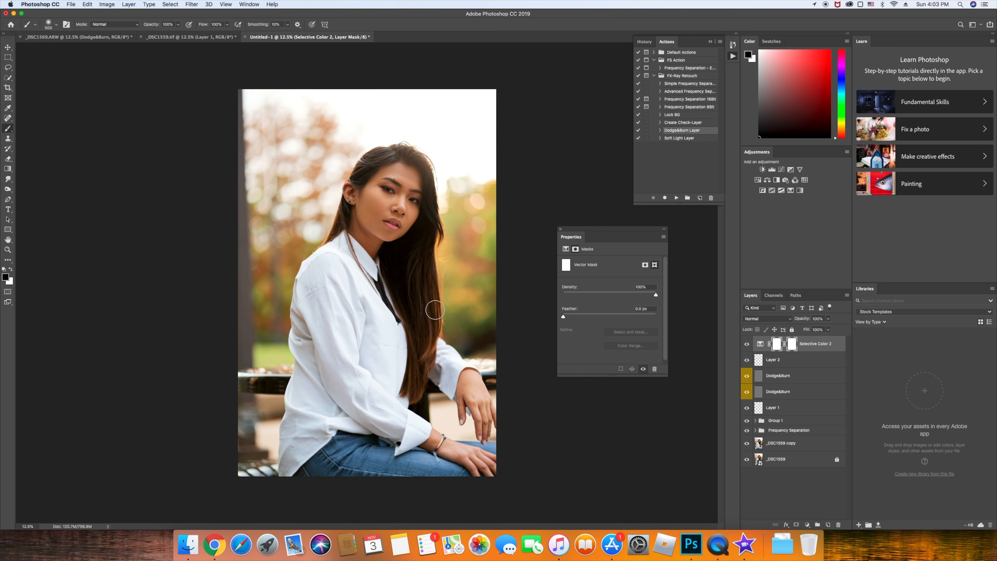
{"action": "key", "text": "bracketright"}
{"action": "key", "text": "bracketright"}
{"action": "key", "text": "bracketright"}
{"action": "key", "text": "bracketright"}
{"action": "key", "text": "bracketright"}
{"action": "key", "text": "bracketright"}
{"action": "key", "text": "bracketleft"}
{"action": "mouse_move", "coordinate": [376, 195]}
{"action": "left_mouse_down"}
{"action": "mouse_move", "coordinate": [371, 253]}
{"action": "mouse_move", "coordinate": [408, 184]}
{"action": "mouse_move", "coordinate": [400, 215]}
{"action": "mouse_move", "coordinate": [368, 243]}
{"action": "mouse_move", "coordinate": [400, 178]}
{"action": "mouse_move", "coordinate": [363, 199]}
{"action": "left_mouse_up"}
{"action": "key", "text": "bracketleft"}
{"action": "key", "text": "bracketleft"}
{"action": "key", "text": "bracketleft"}
{"action": "key", "text": "bracketleft"}
{"action": "key", "text": "super+z"}
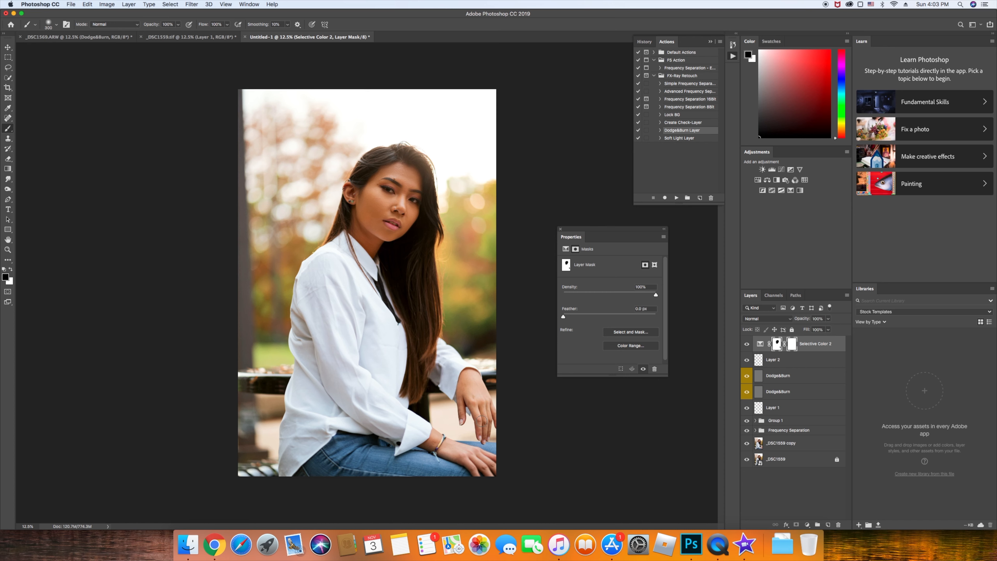
{"action": "mouse_move", "coordinate": [491, 410]}
{"action": "left_mouse_down"}
{"action": "mouse_move", "coordinate": [498, 427]}
{"action": "mouse_move", "coordinate": [465, 388]}
{"action": "left_mouse_up"}
{"action": "key", "text": "super+i"}
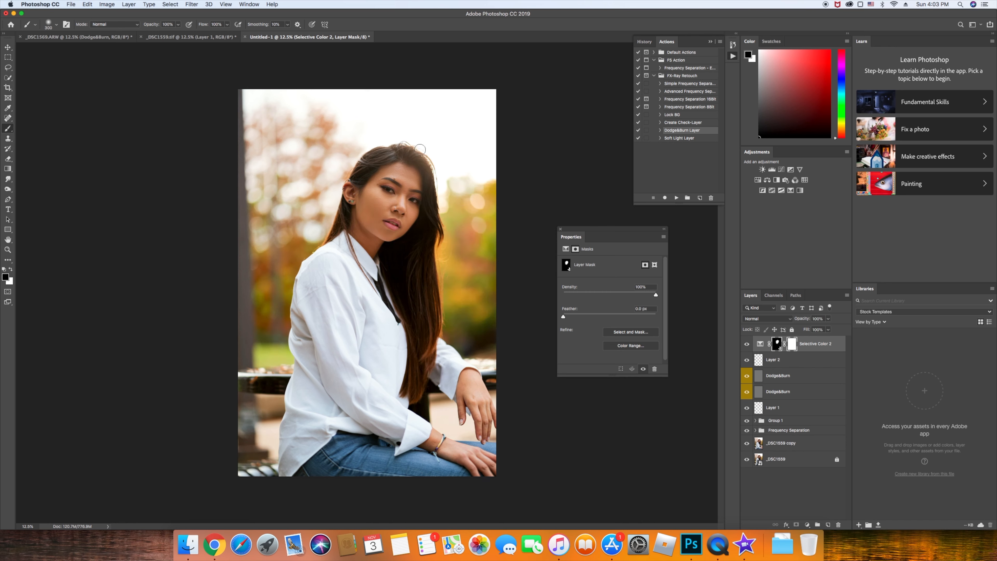
Expand Group 1 and set Vibrance 1's vibrance to +12, zooming in to check
{"action": "left_click", "coordinate": [756, 420]}
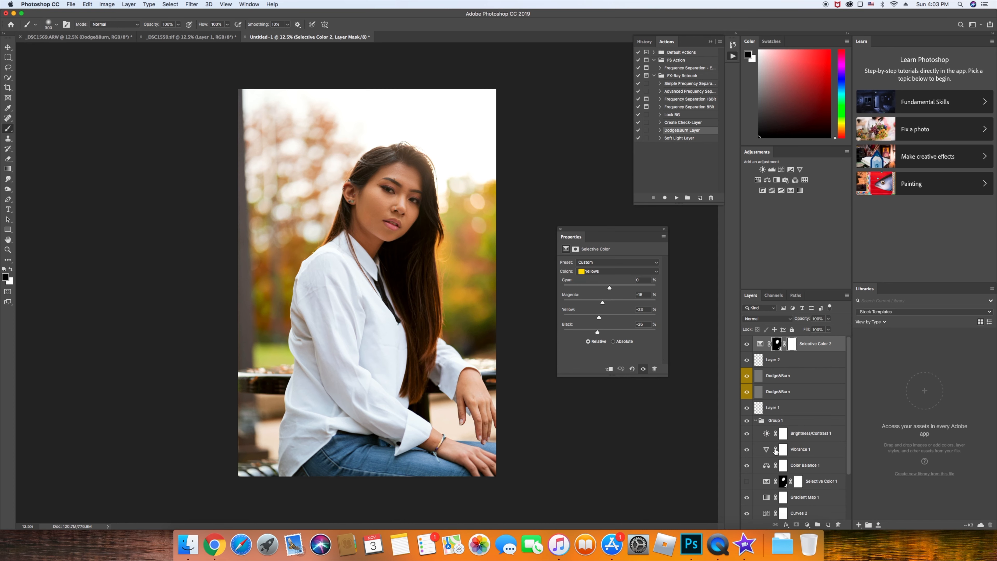
{"action": "left_click", "coordinate": [803, 450]}
{"action": "left_click_drag", "start_coordinate": [618, 272], "coordinate": [613, 270]}
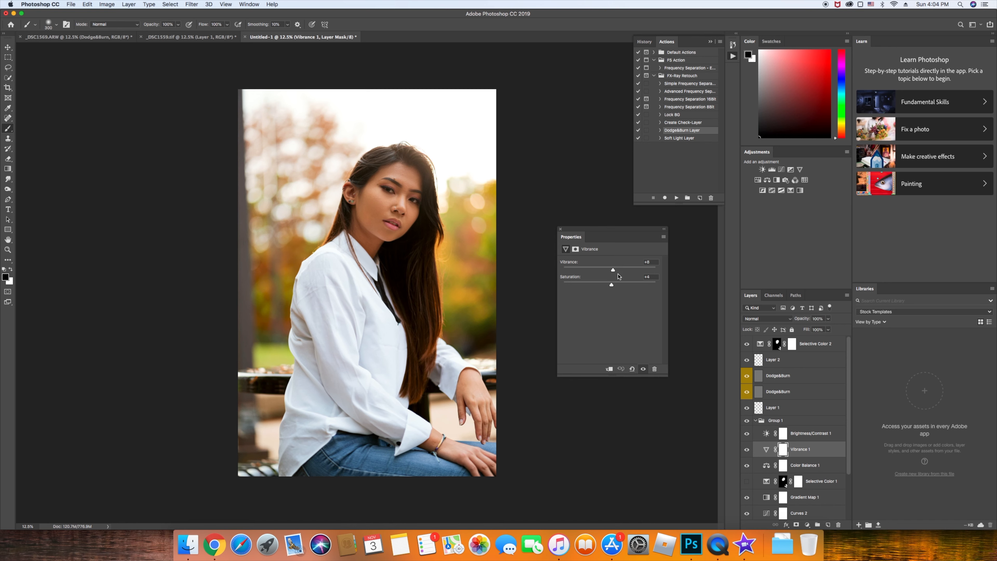
{"action": "left_click", "coordinate": [610, 271]}
{"action": "left_click_drag", "start_coordinate": [610, 274], "coordinate": [616, 274]}
{"action": "key", "text": "super+equal"}
{"action": "key", "text": "super+equal"}
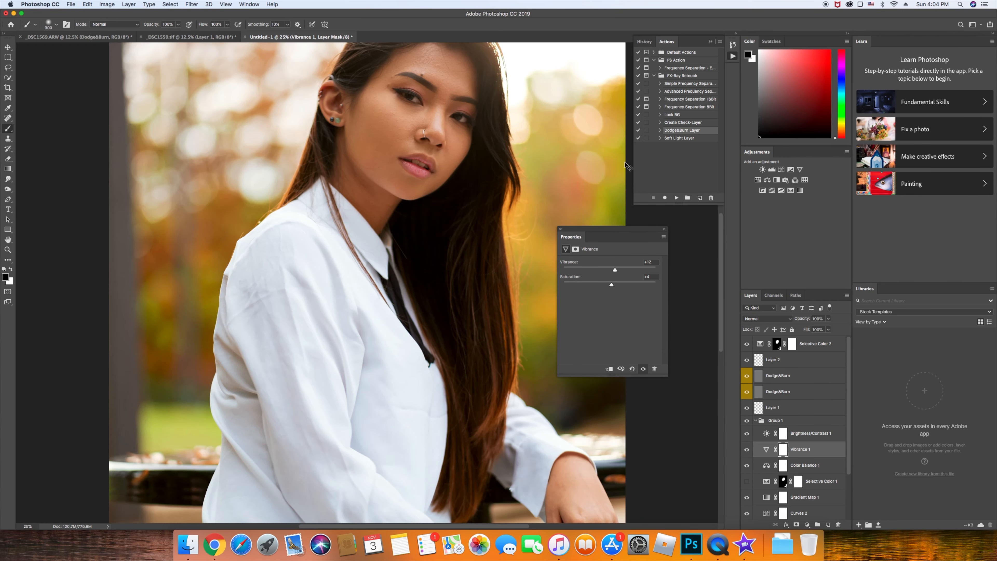
{"action": "key", "text": "super+minus"}
{"action": "key", "text": "super+minus"}
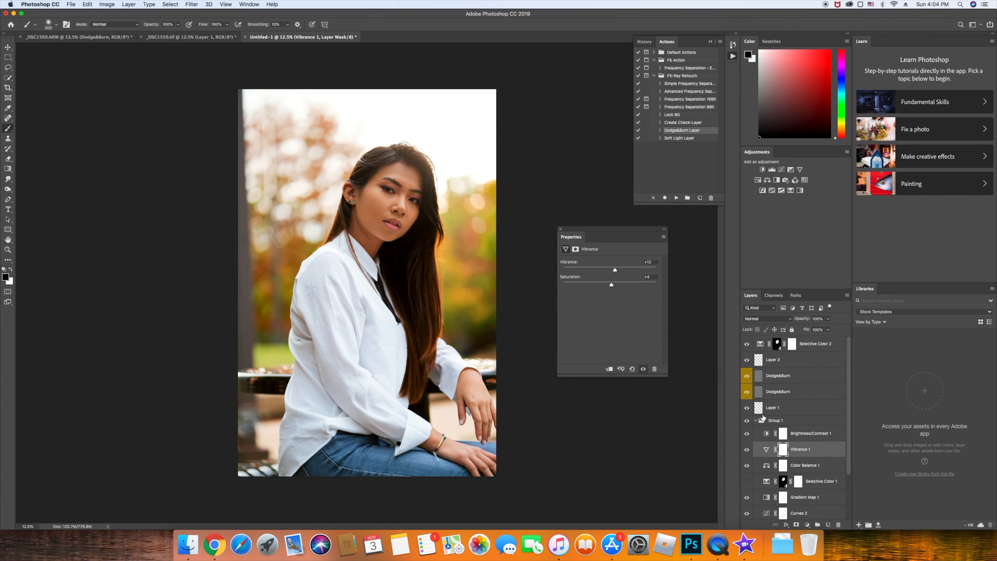
Collapse Group 1 and toggle the original _DSC1559 photo to compare before and after
{"action": "left_click", "coordinate": [756, 420]}
{"action": "left_click", "coordinate": [747, 459], "text": "alt"}
{"action": "left_click", "coordinate": [747, 459], "text": "alt"}
{"action": "left_click", "coordinate": [747, 459], "text": "alt"}
{"action": "left_click", "coordinate": [747, 460], "text": "alt"}
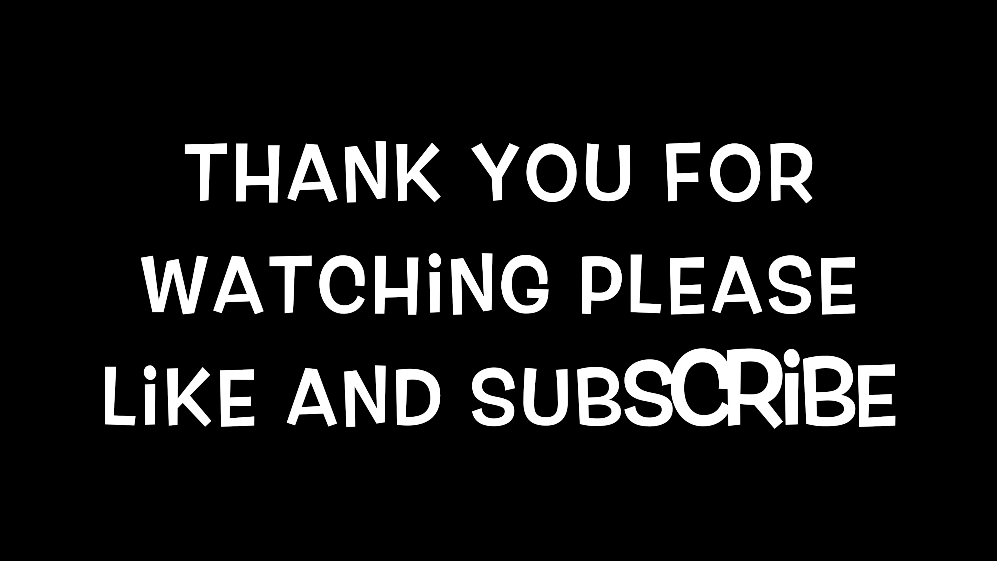